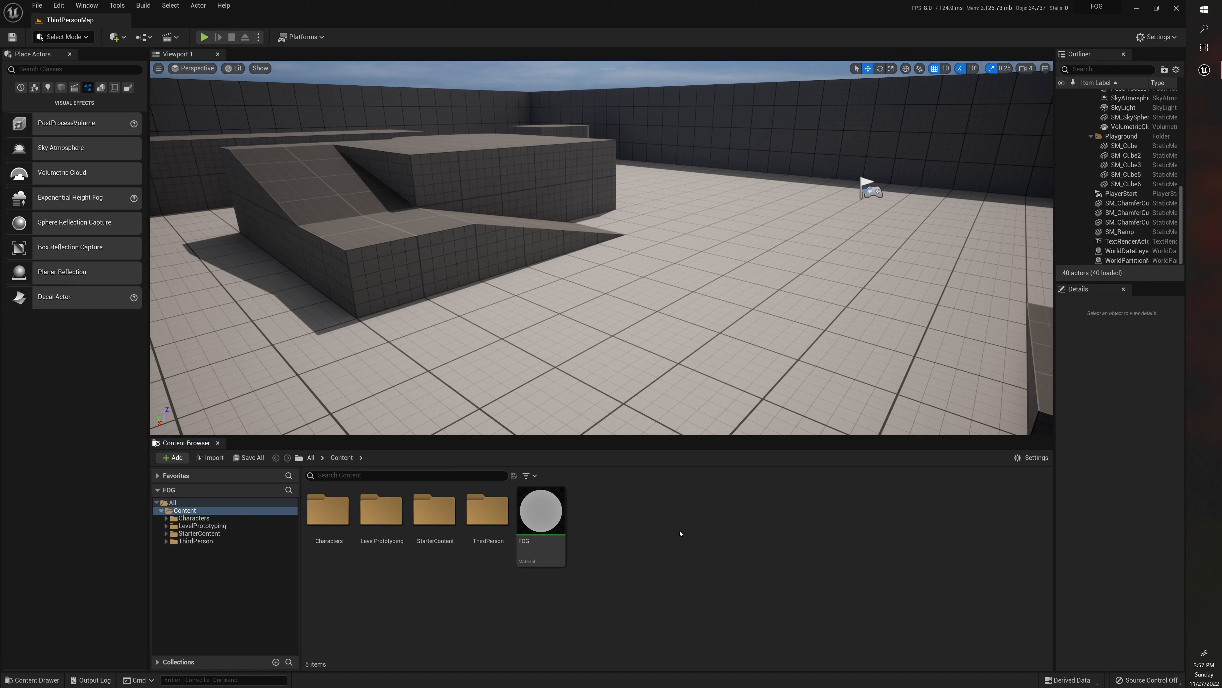
- Create a material named FOG_2 in the Content folder and open it in a maximized material editor
mouse_move(547, 510)
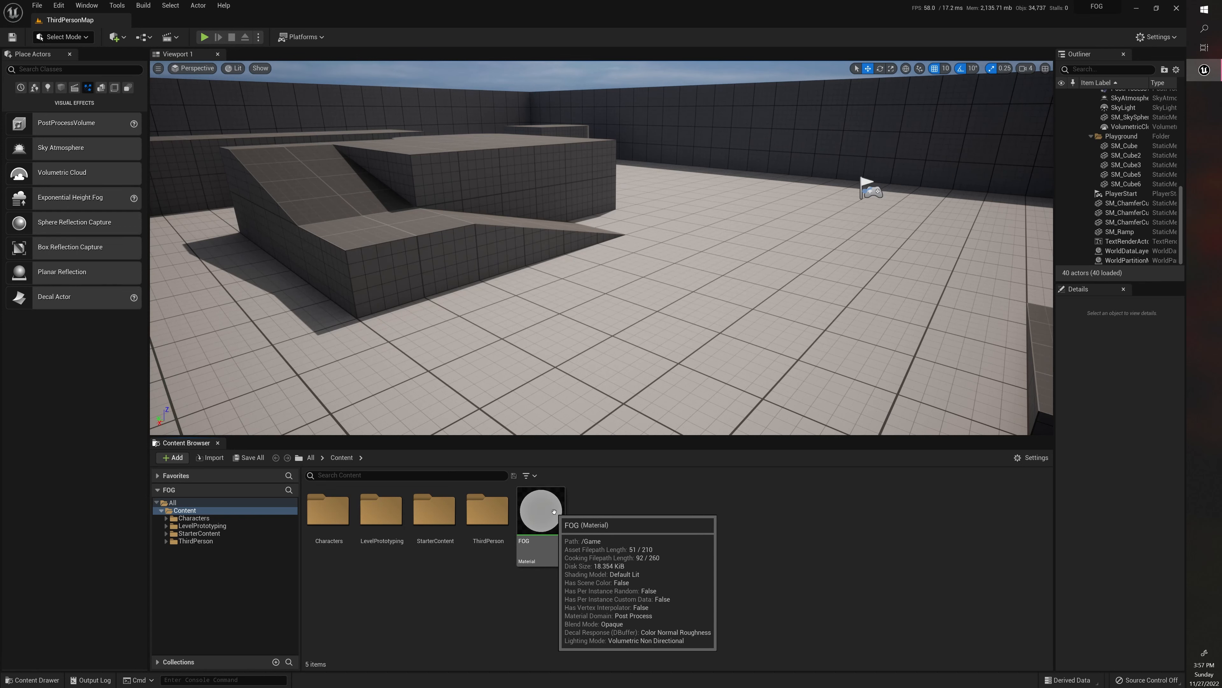
right_click(606, 514)
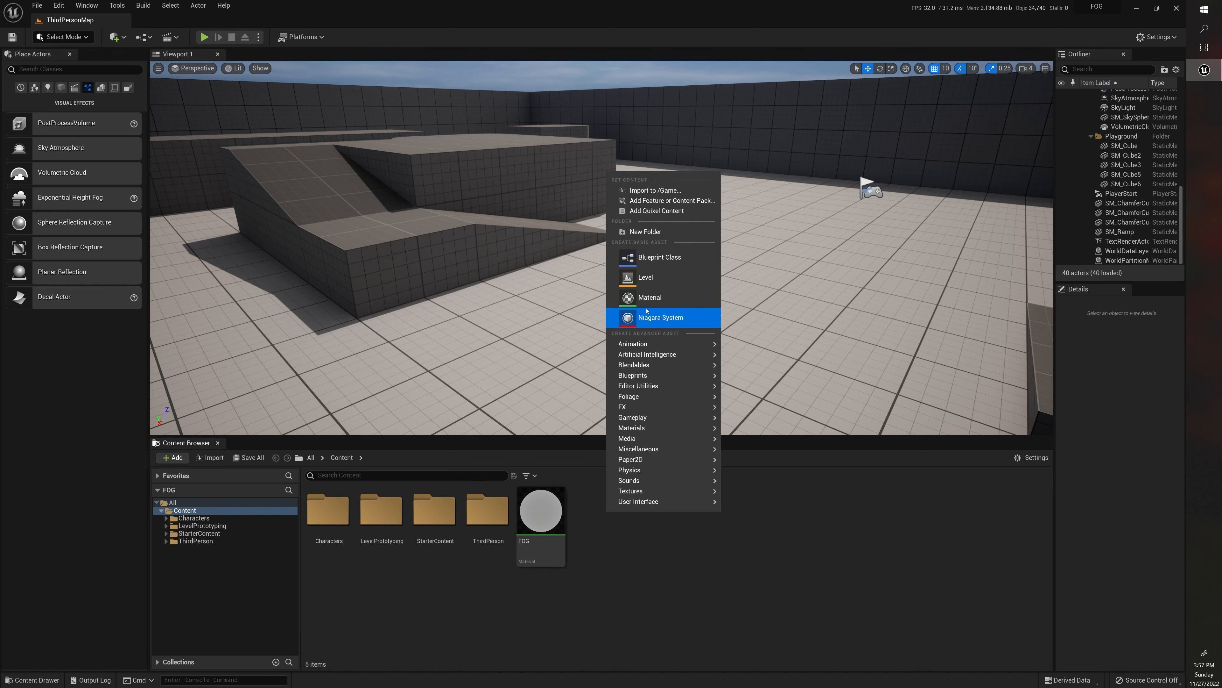
left_click(648, 297)
type("FOG_32")
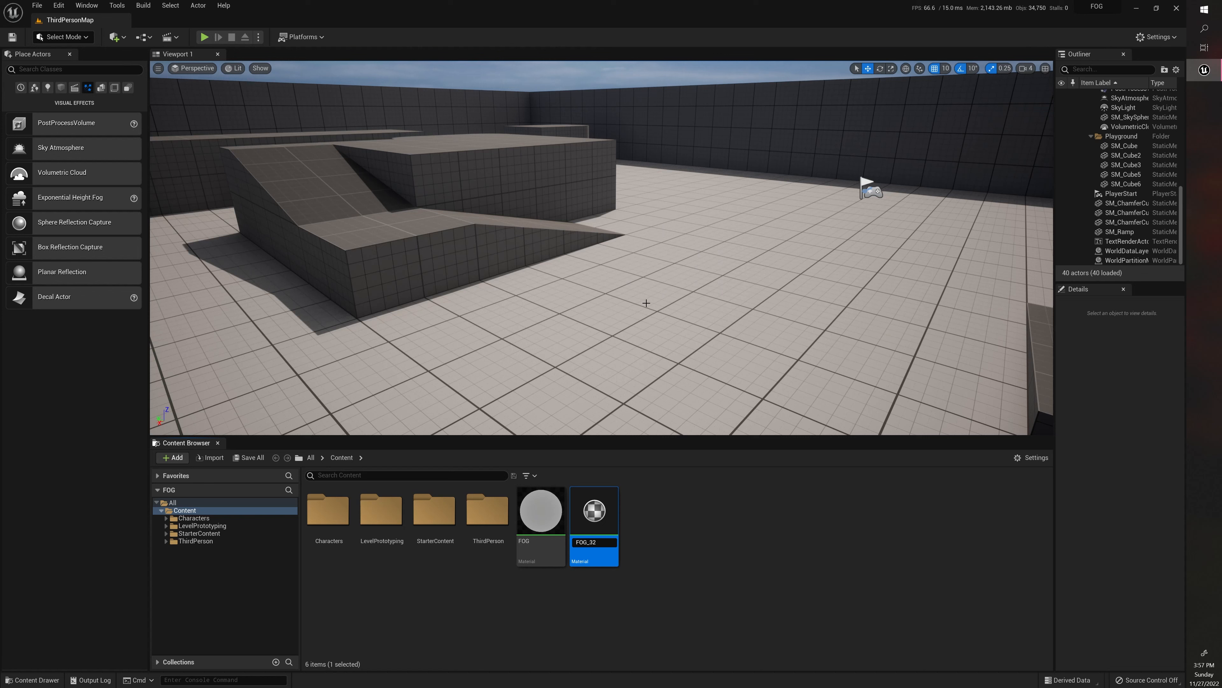
key("Return")
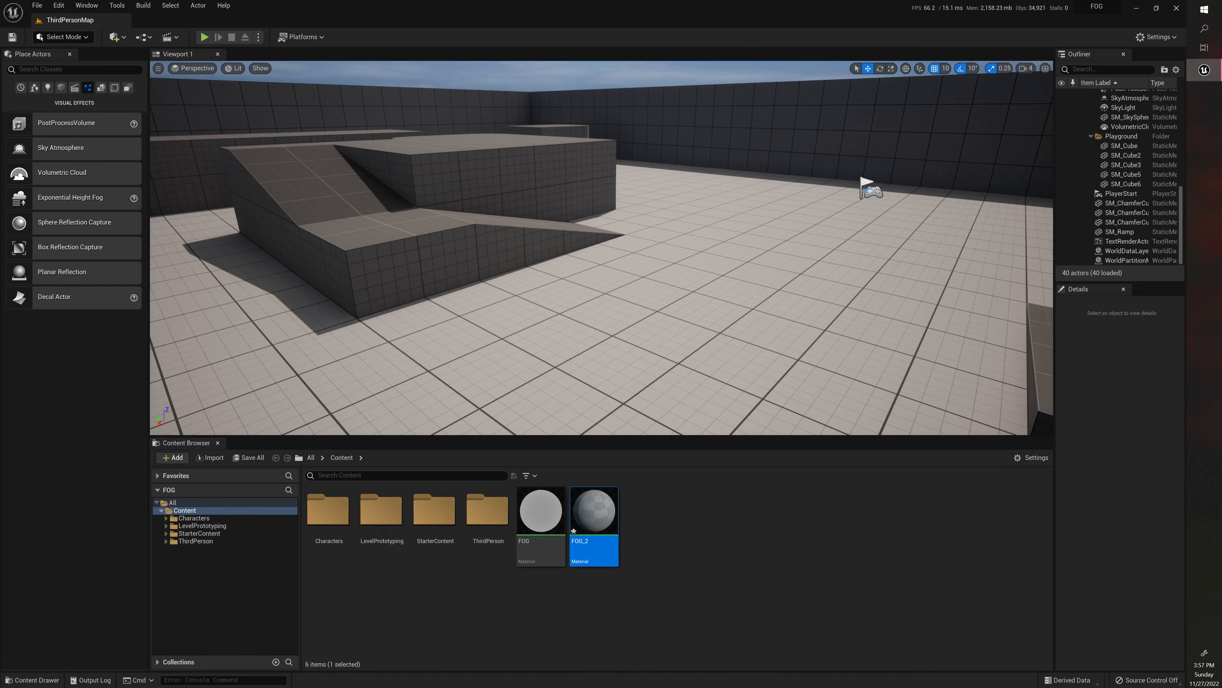
left_click_drag(0, 231, 810, 85)
left_click(1034, 86)
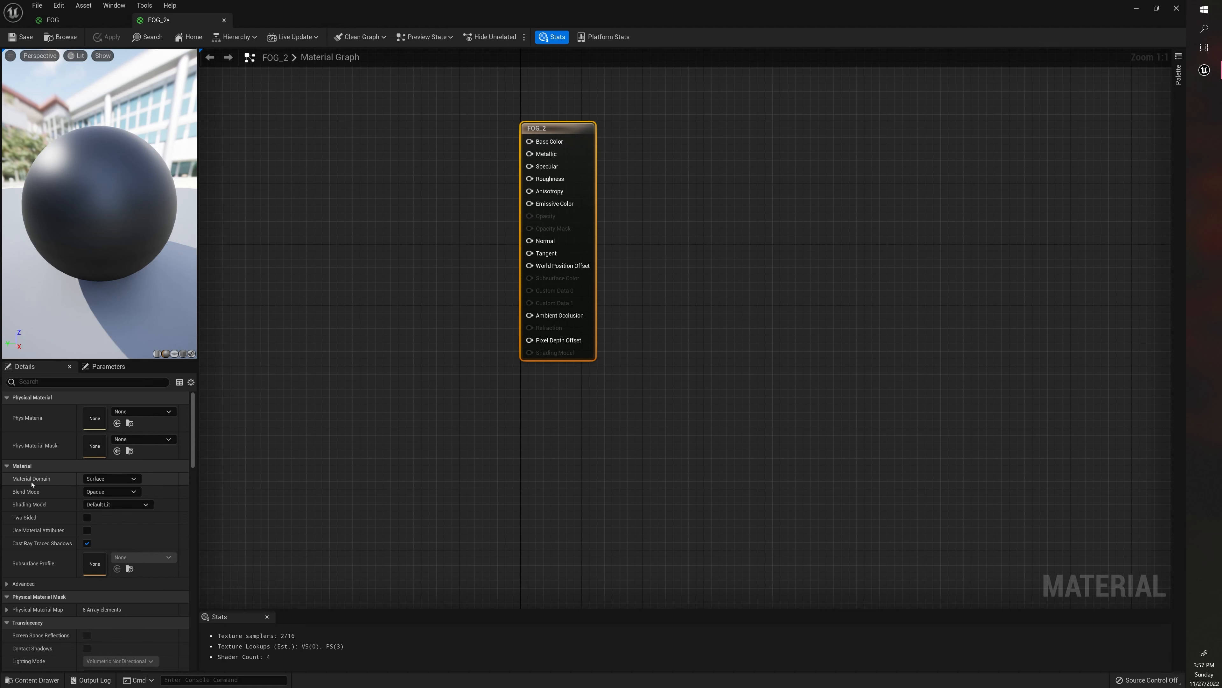
- Set the material domain to Post Process and the blendable location to Before Tonemapping
left_click(89, 479)
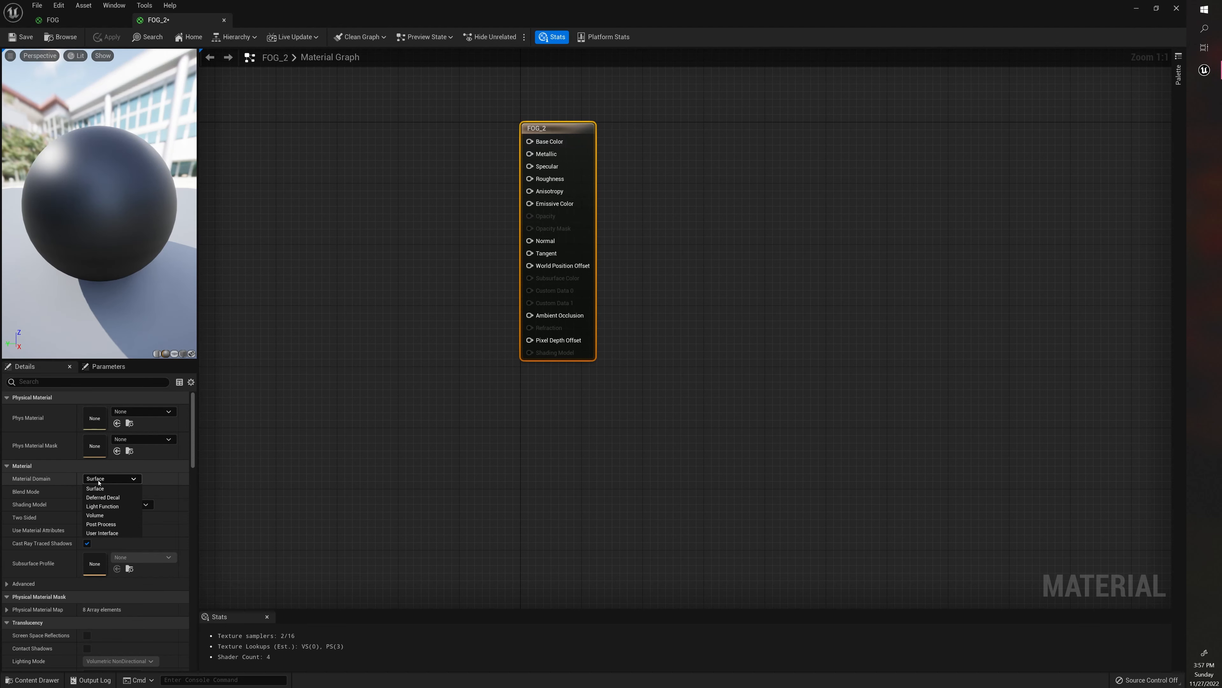
left_click(102, 524)
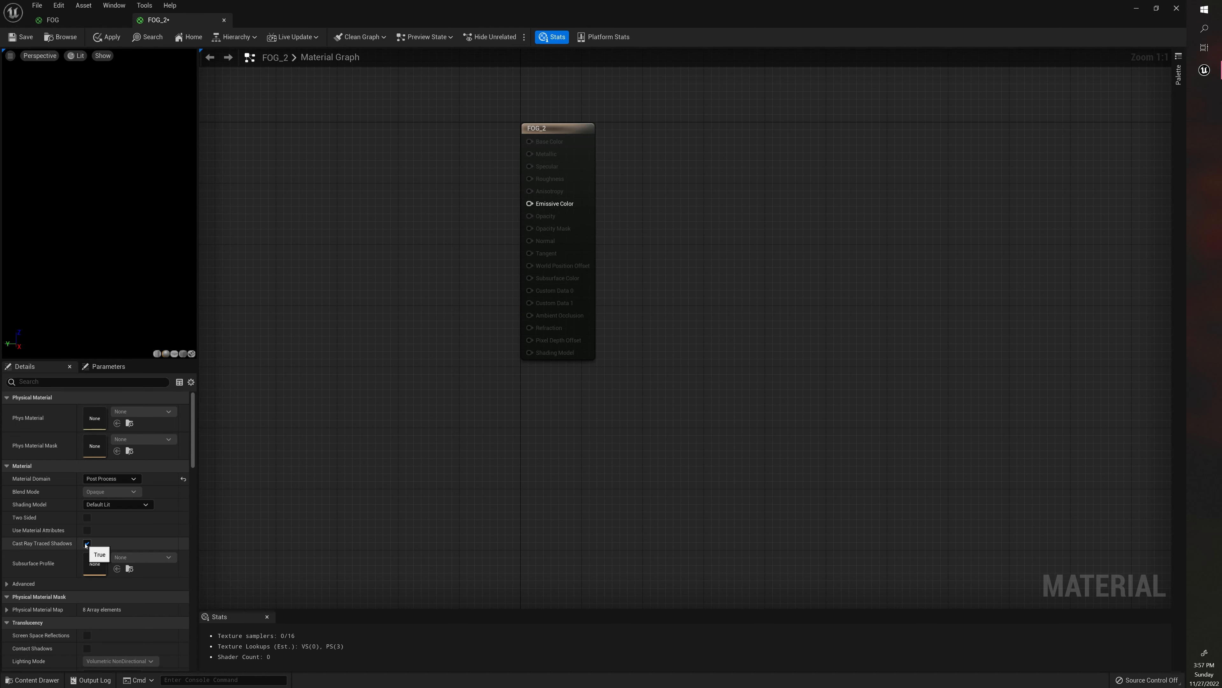
scroll(99, 546, "down", 5)
scroll(99, 546, "down", 10)
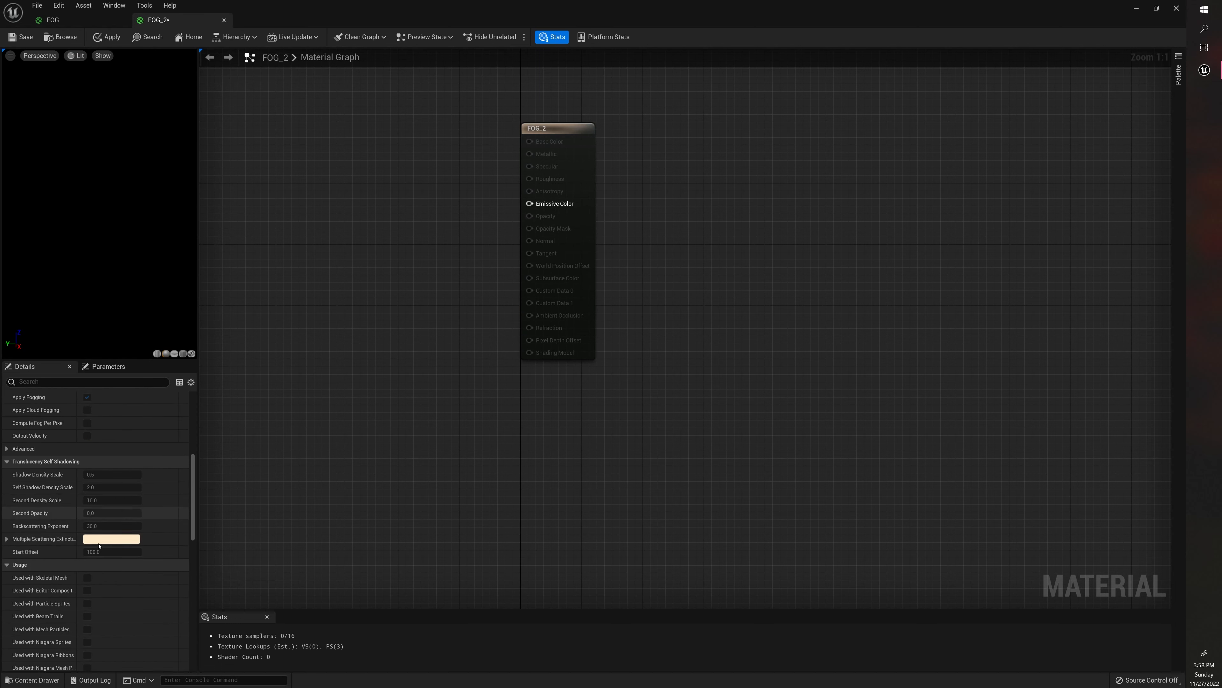
scroll(99, 545, "down", 2)
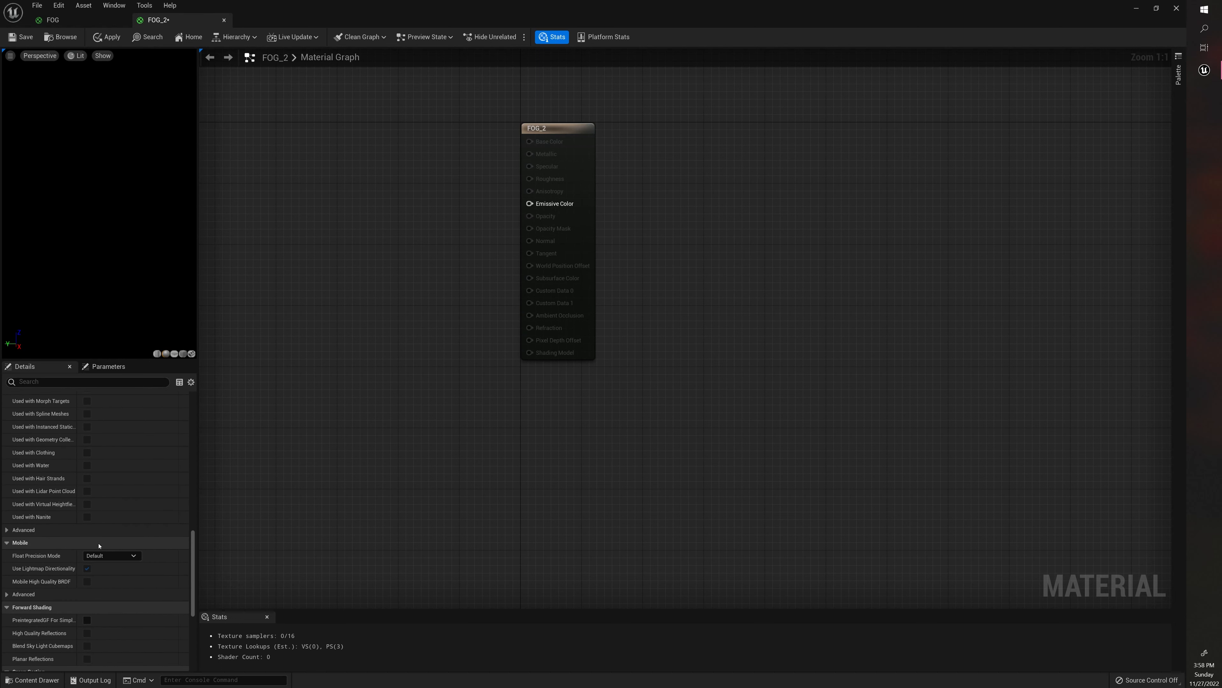
scroll(99, 545, "down", 5)
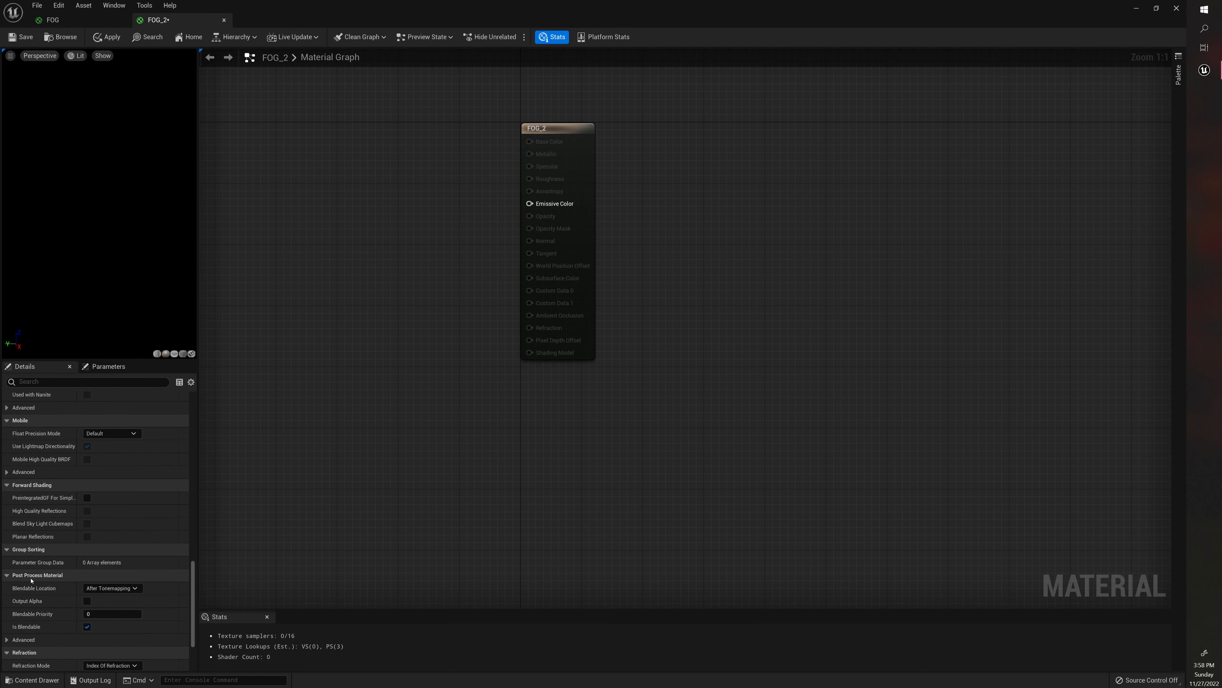
left_click(108, 588)
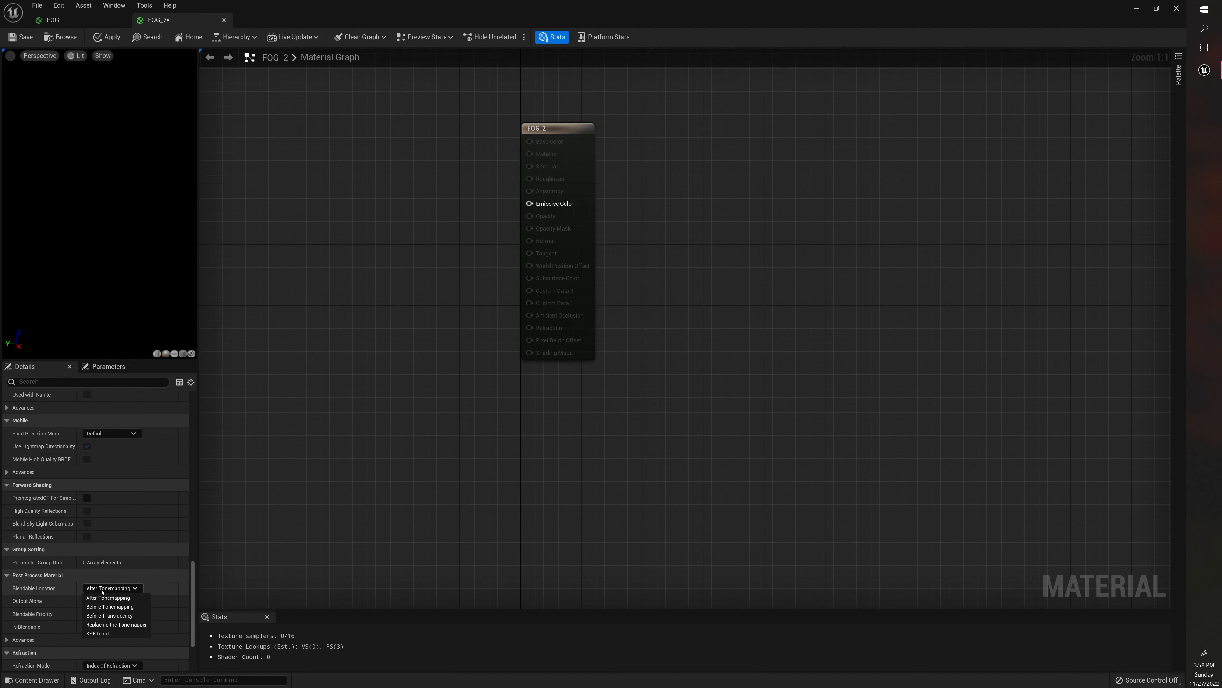
left_click(102, 608)
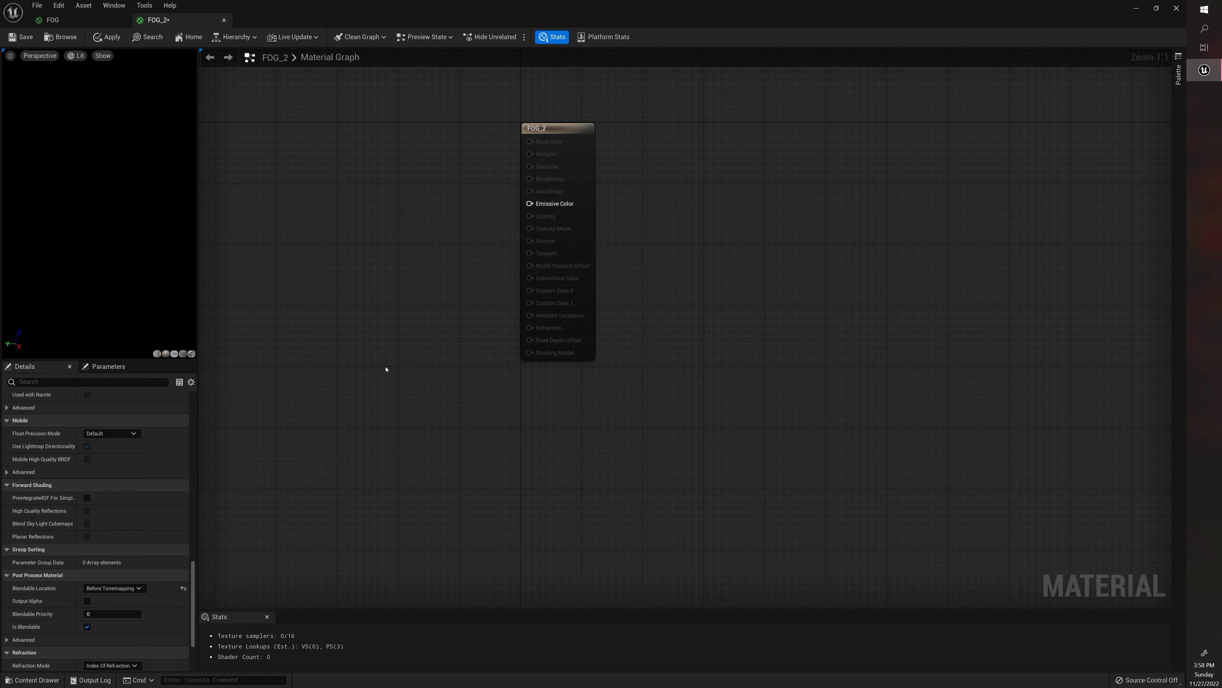
- Add a TextureCoordinate node to the graph, well to the left of the FOG_2 output node
right_click_drag(353, 308, 507, 356)
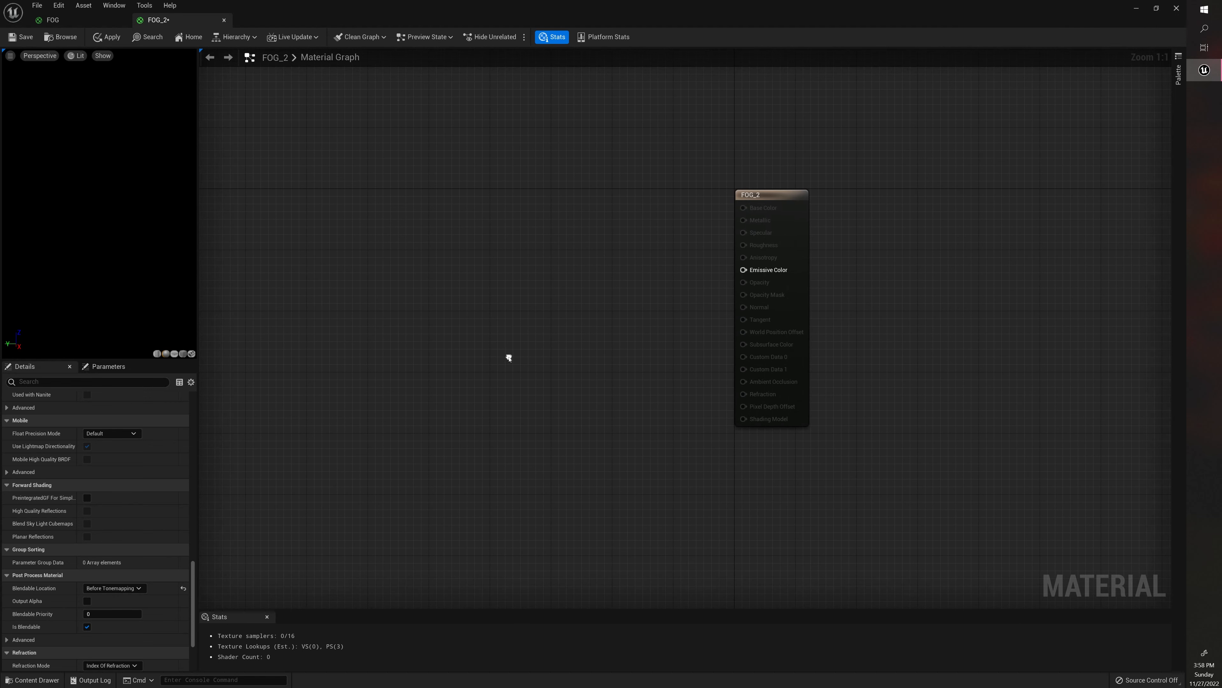
right_click(279, 208)
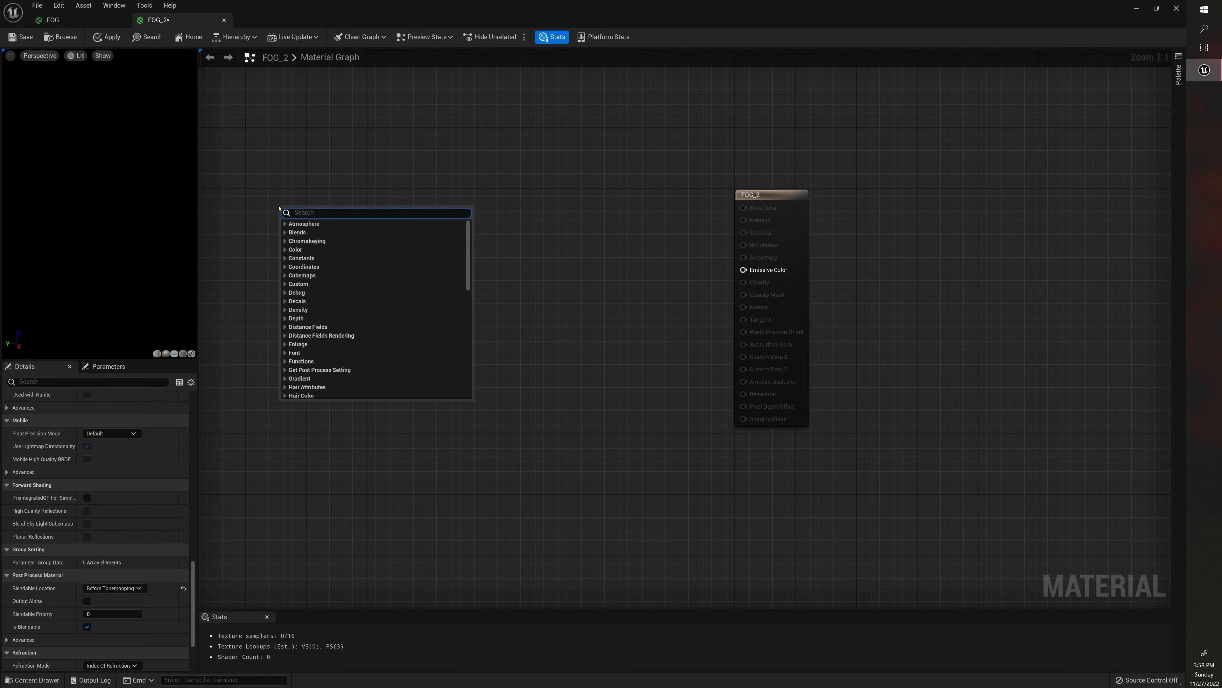
type("tex")
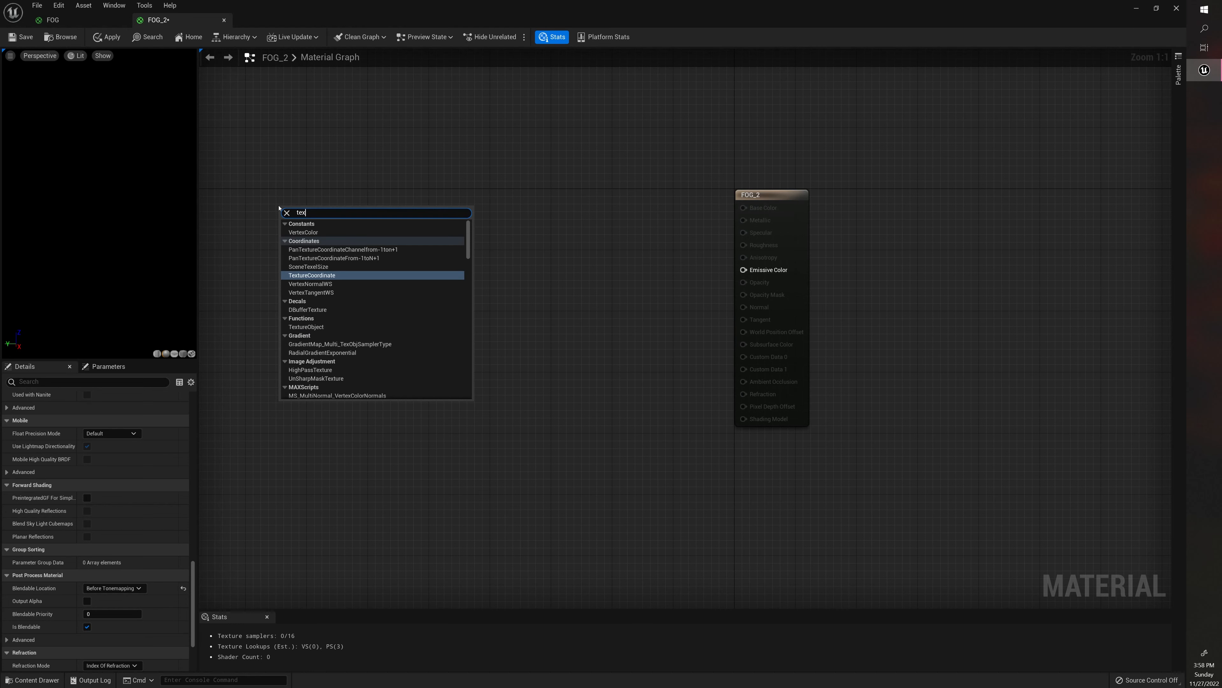
type("t")
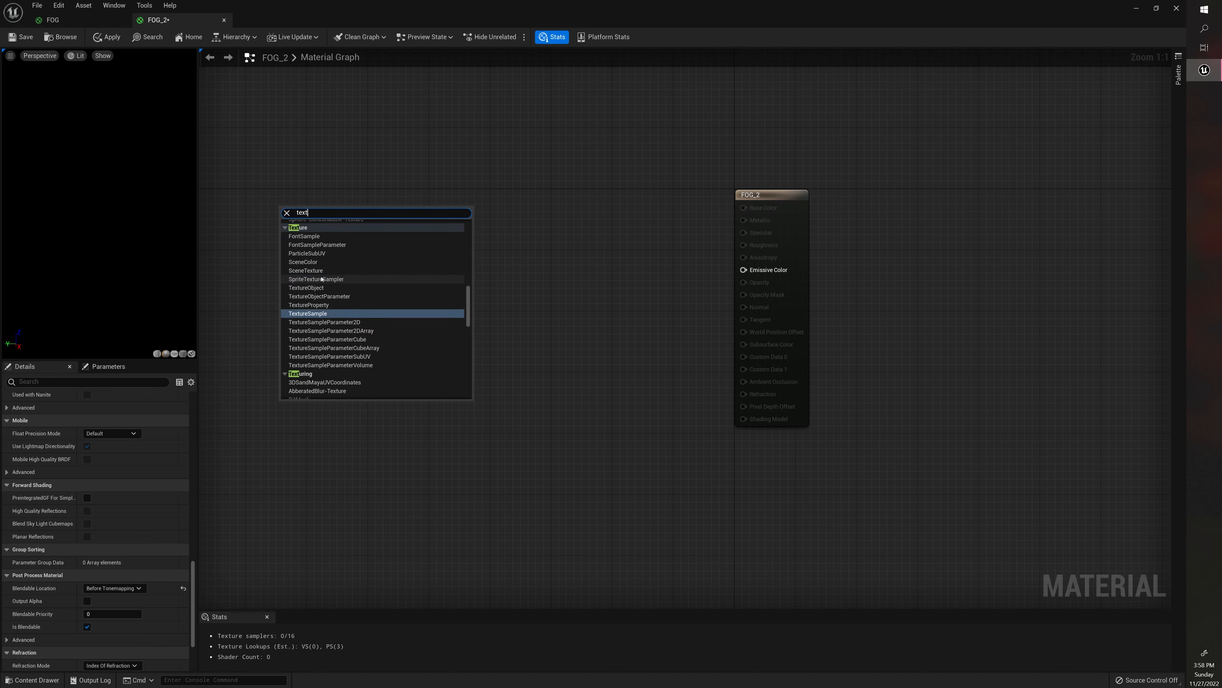
type("urecoor")
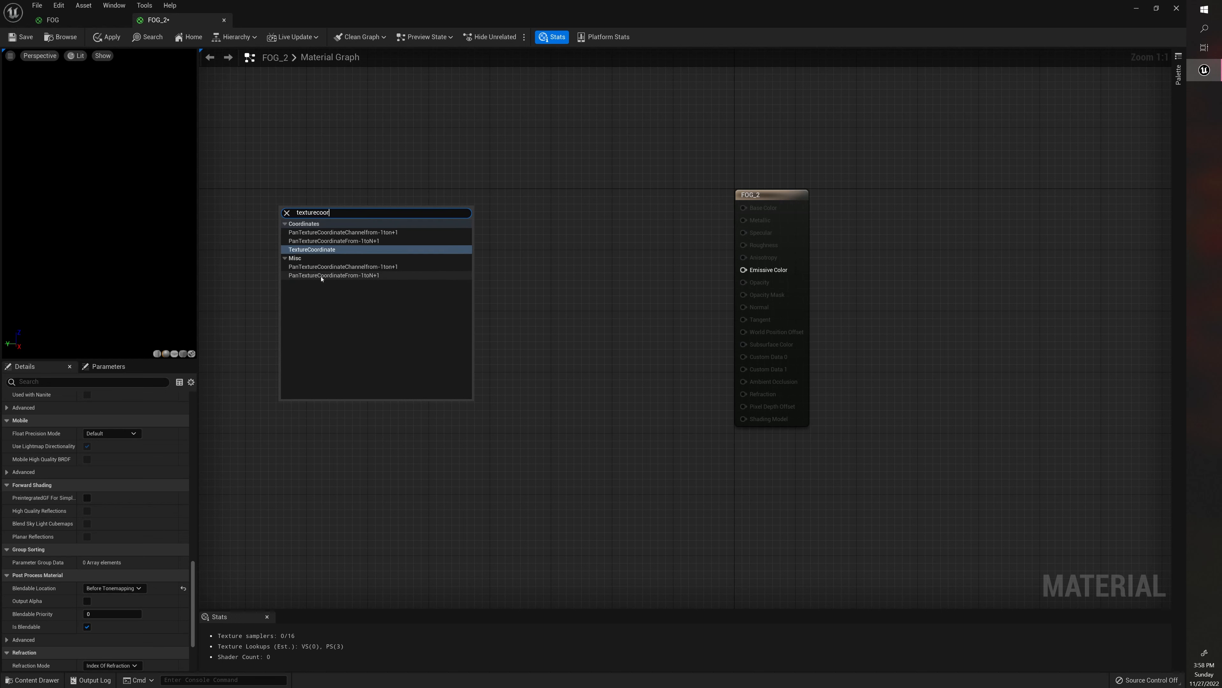
left_click(322, 249)
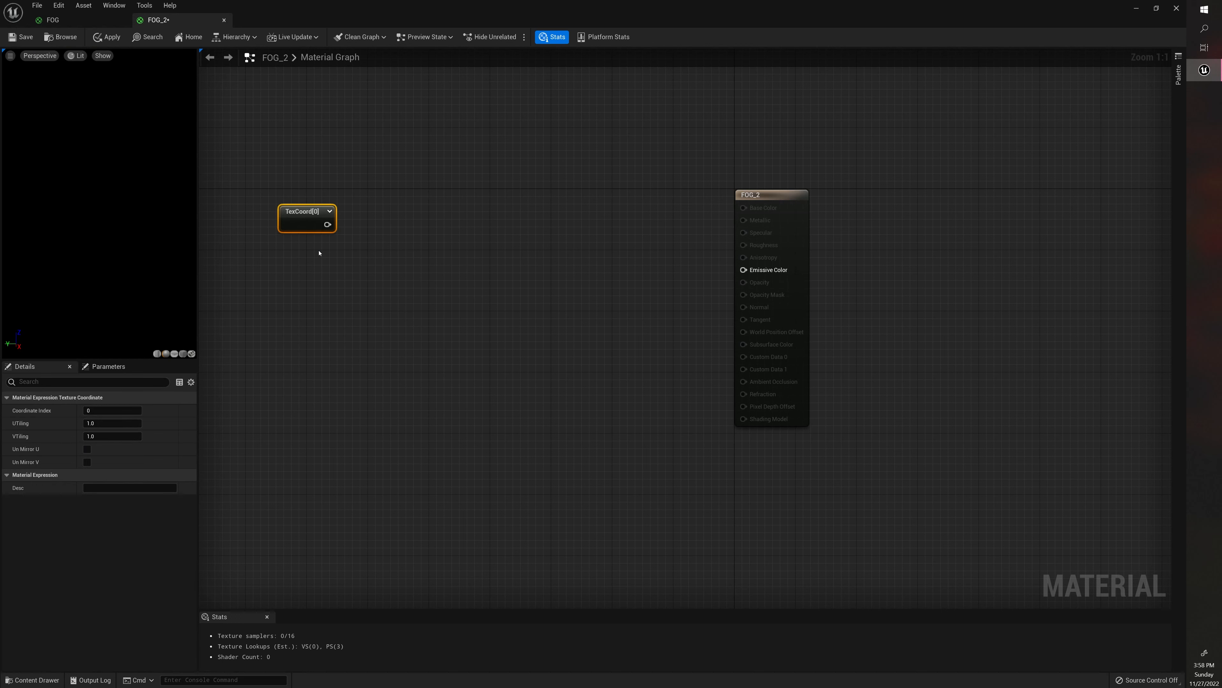
left_click_drag(305, 211, 294, 203)
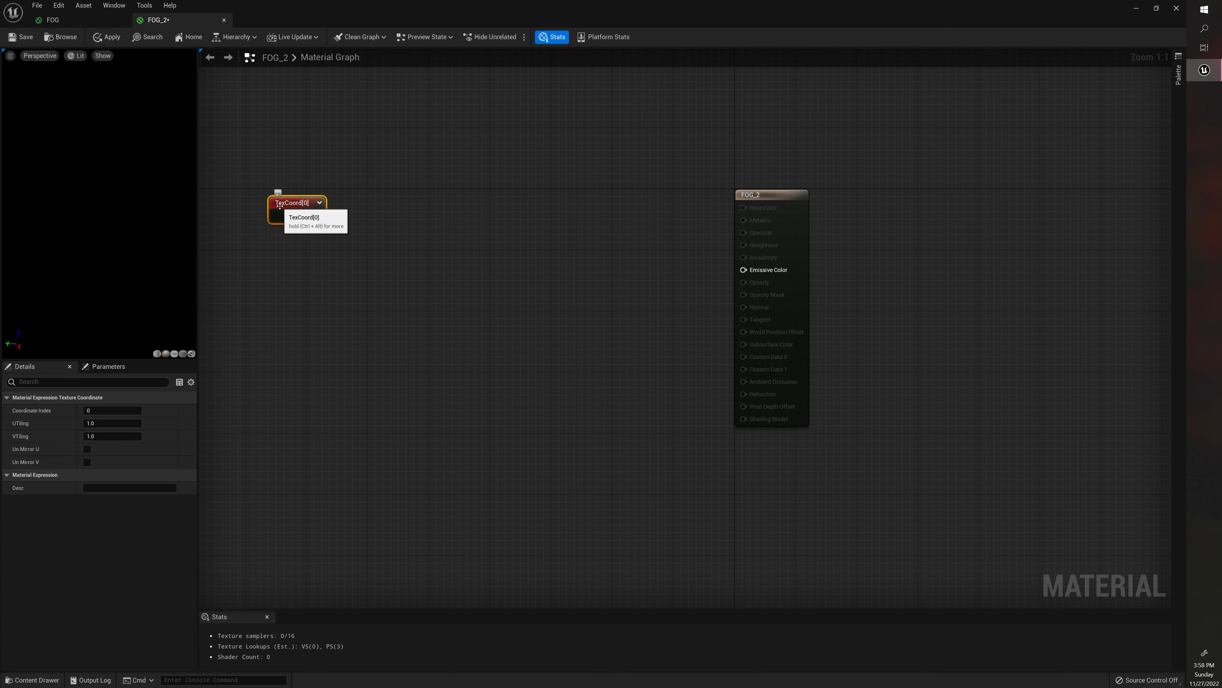
- Feed the TexCoord into a new SceneTexture node set to PostProcessInput0, and shift both nodes farther from the FOG_2 output node
left_click_drag(317, 215, 372, 206)
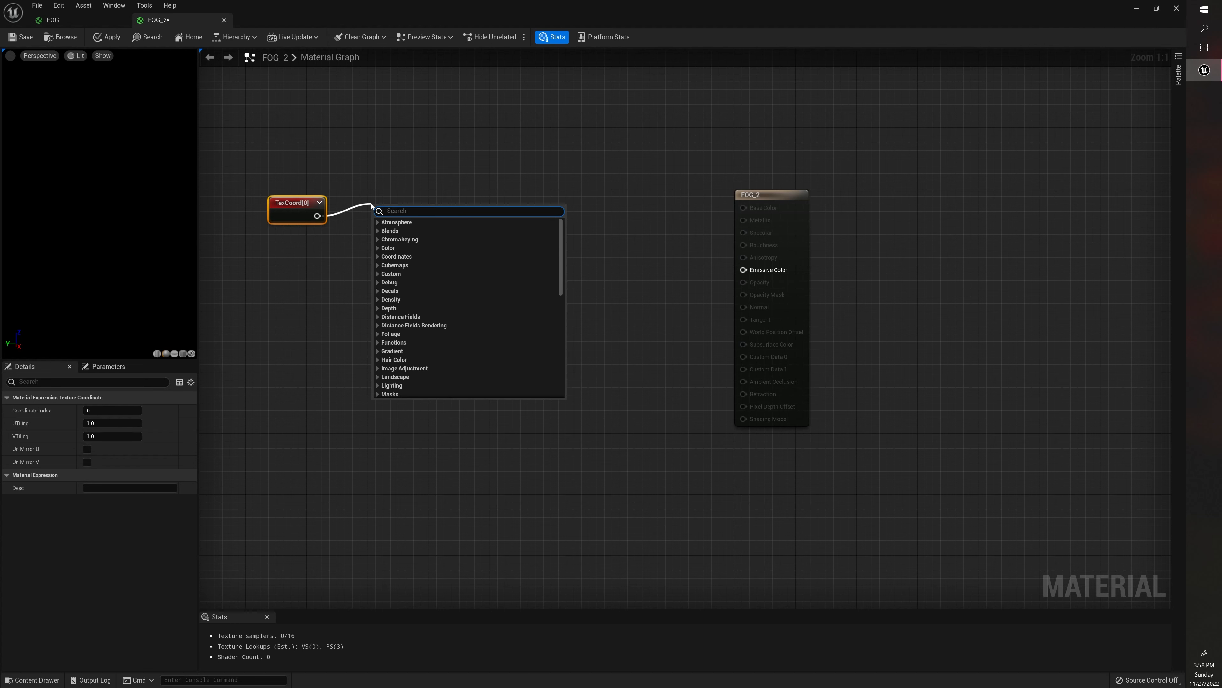
type("scenetext")
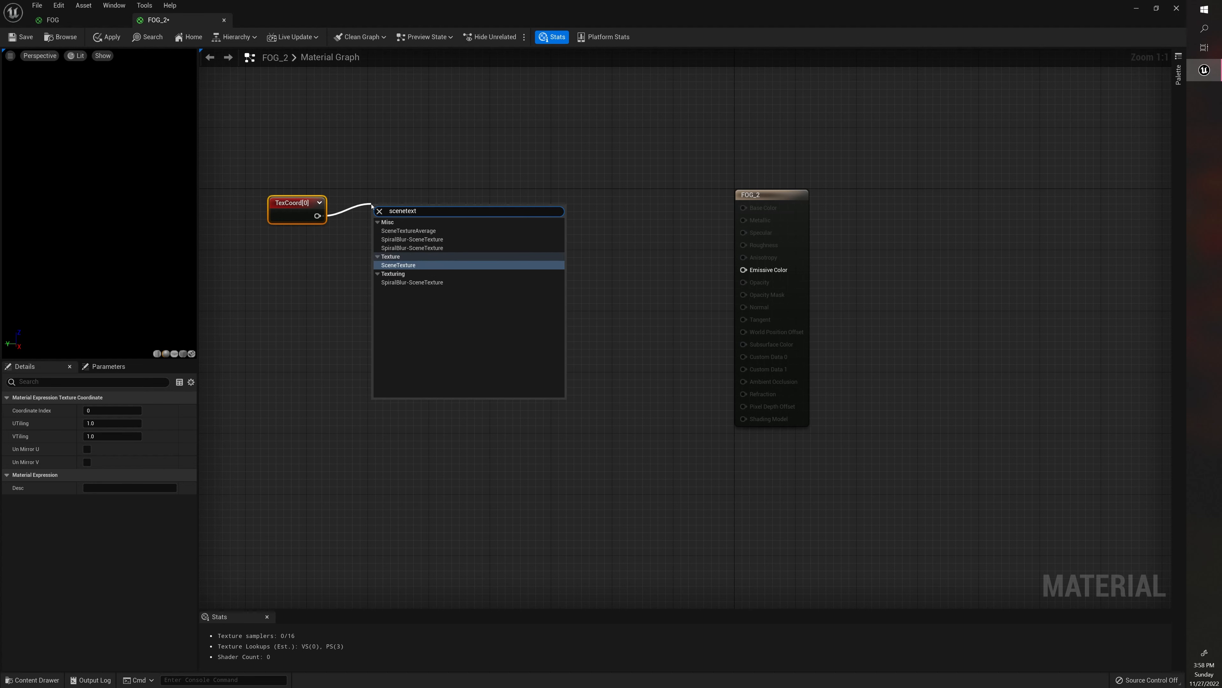
key("Return")
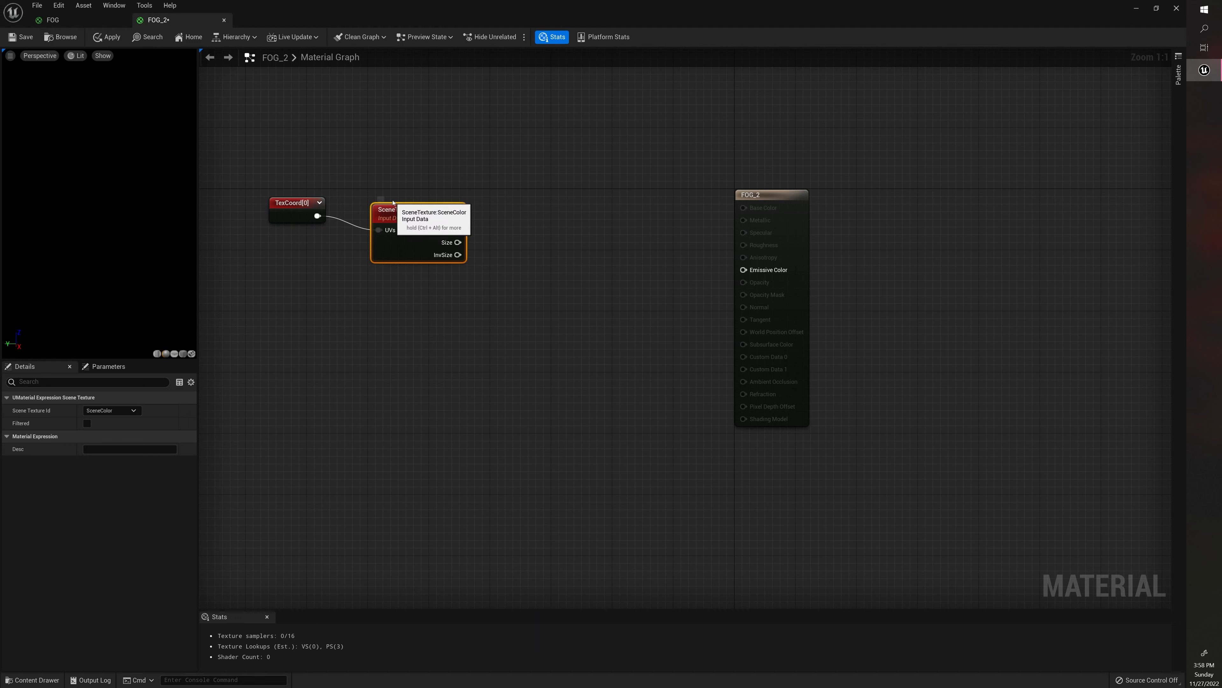
left_click_drag(371, 206, 360, 192)
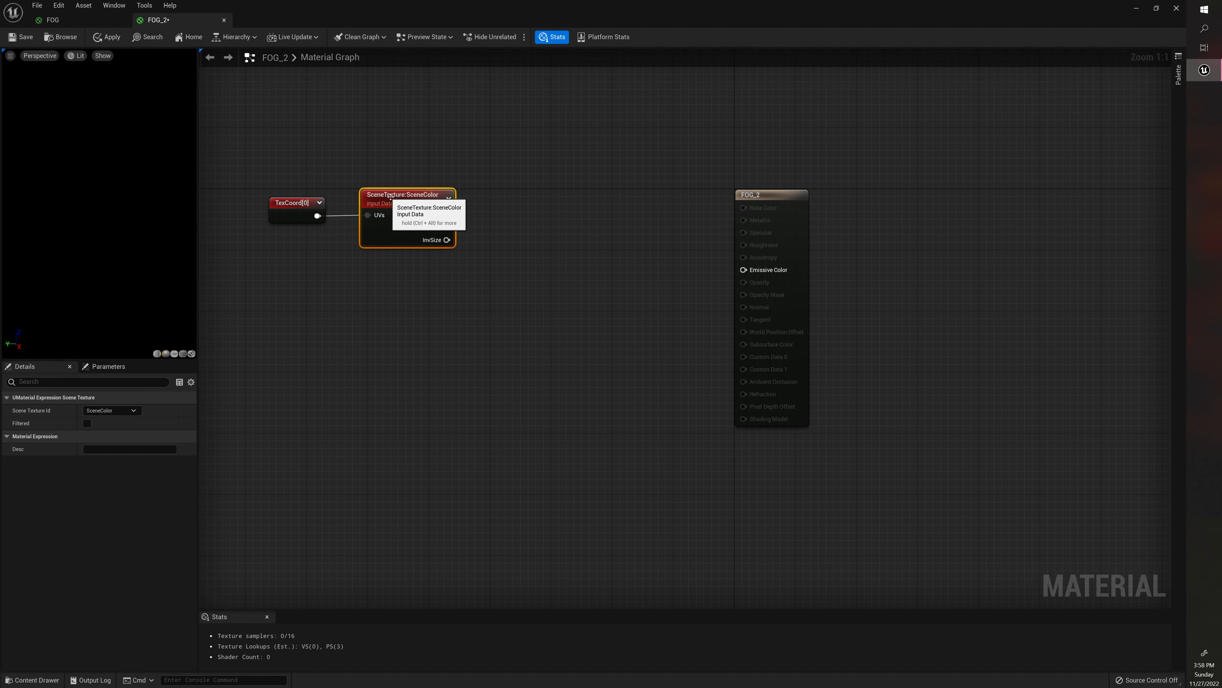
left_click(101, 411)
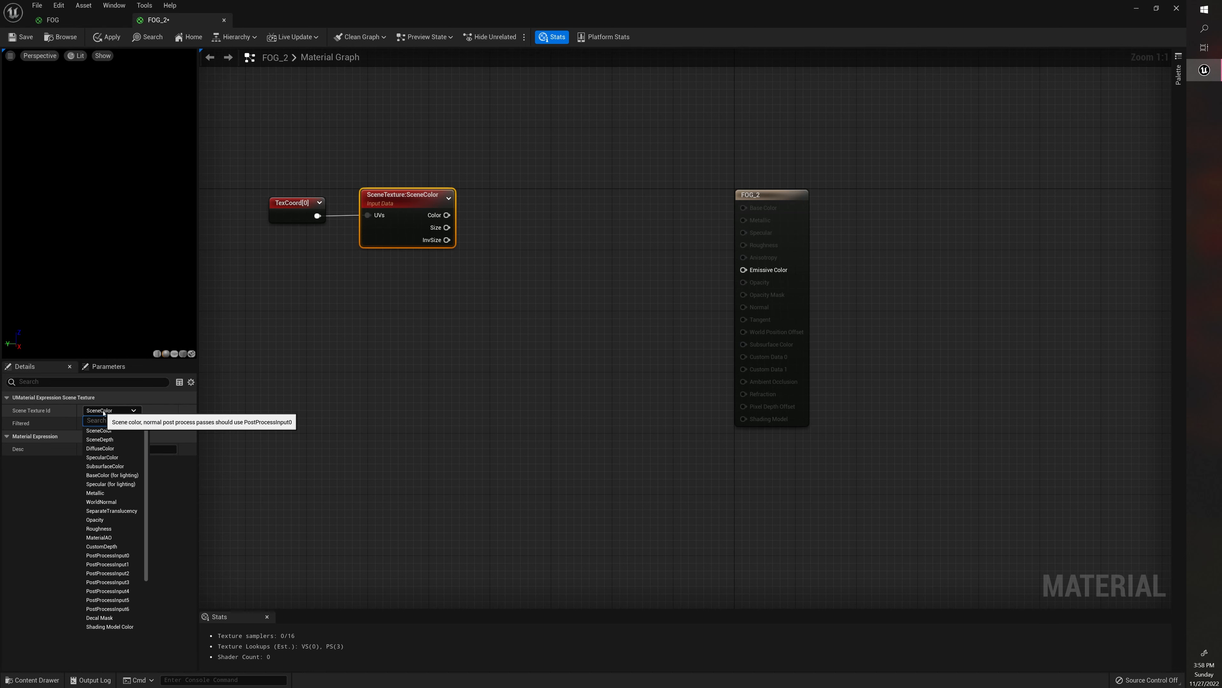
left_click(115, 557)
left_click_drag(271, 162, 437, 243)
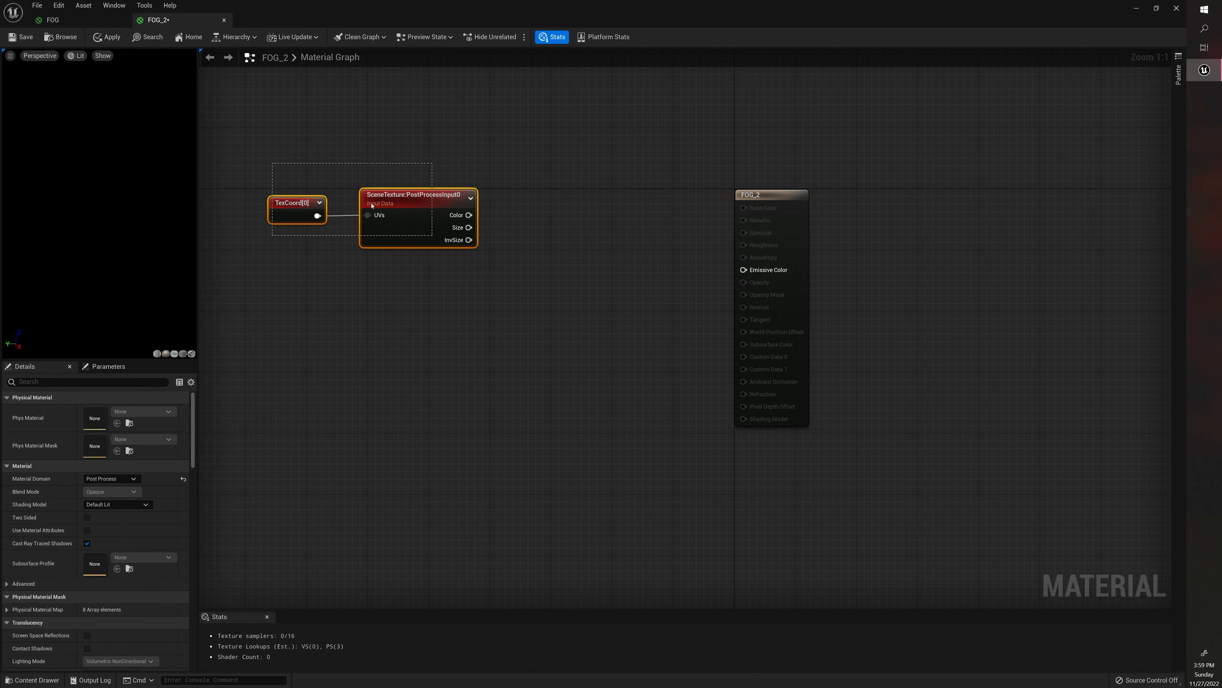
left_click_drag(269, 171, 455, 266)
left_click_drag(400, 200, 355, 192)
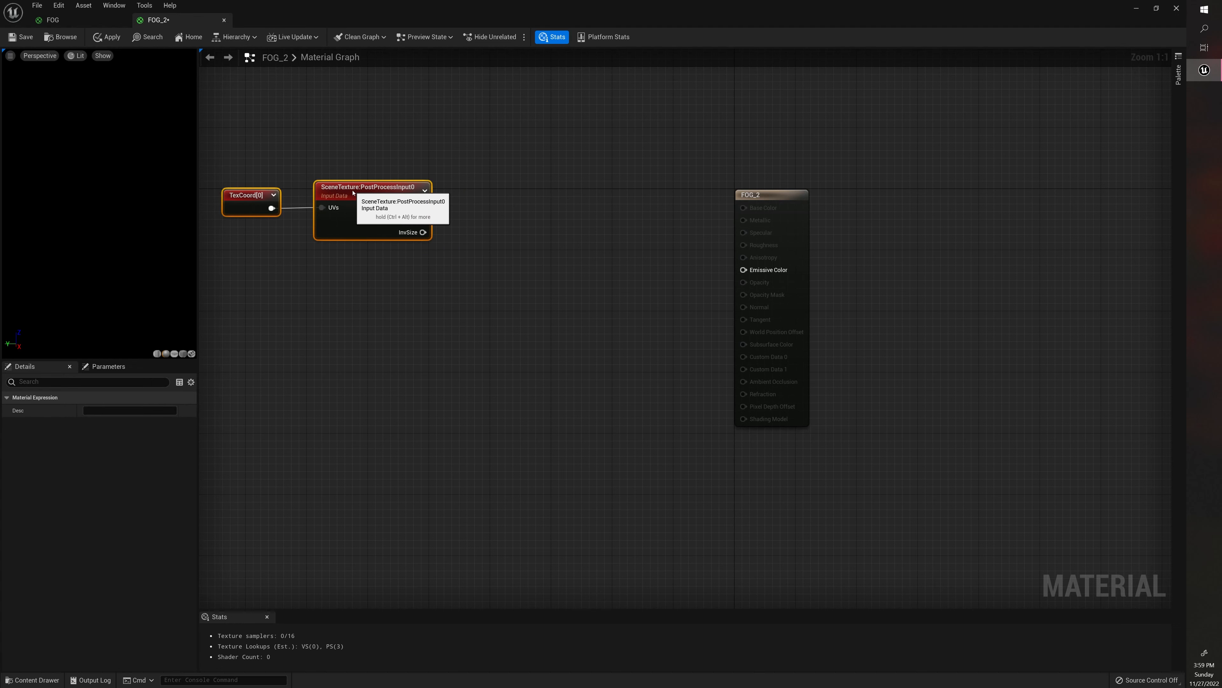
- Connect the SceneTexture Color output to a new ComponentMask with R, G and B enabled, and shift the aligned chain away from the output node
mouse_move(428, 208)
left_mouse_down()
mouse_move(459, 212)
mouse_move(451, 207)
left_mouse_up()
type("com")
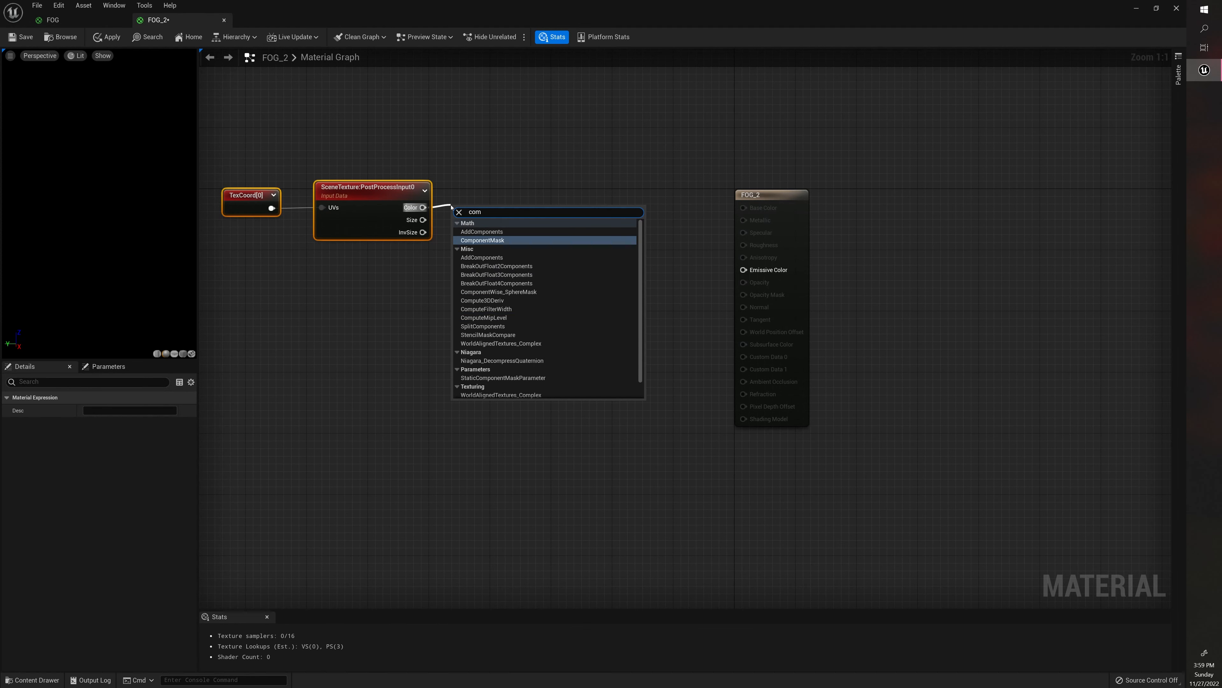
key("Return")
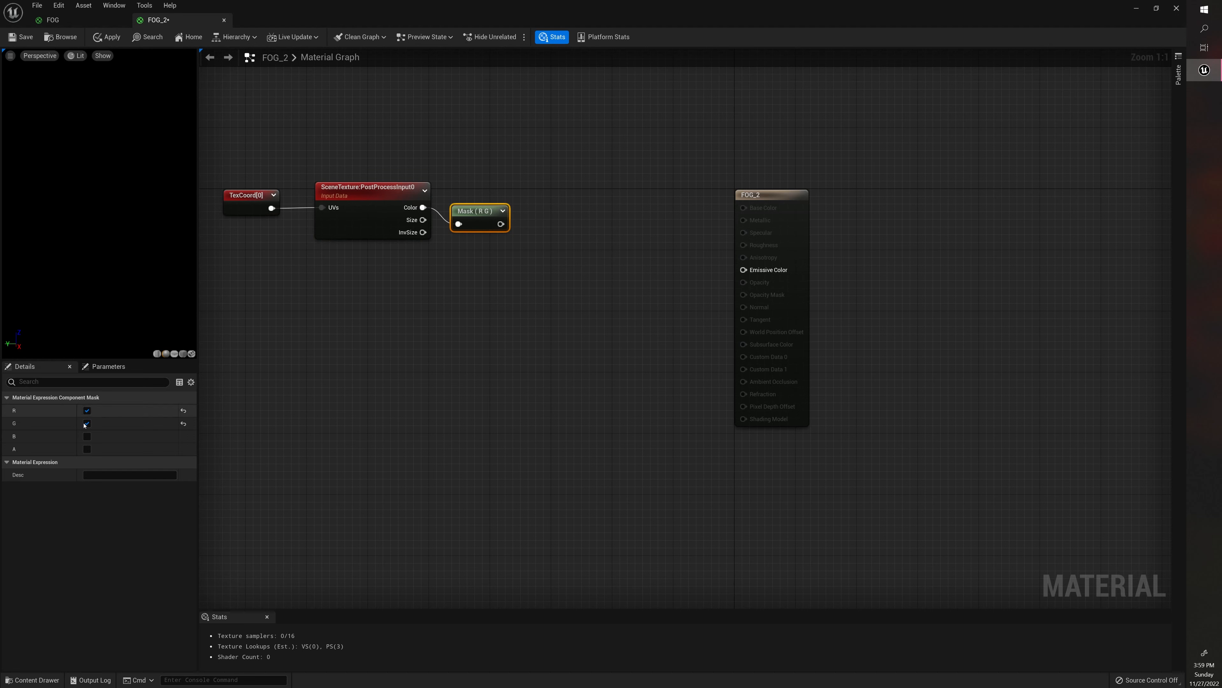
left_click(88, 437)
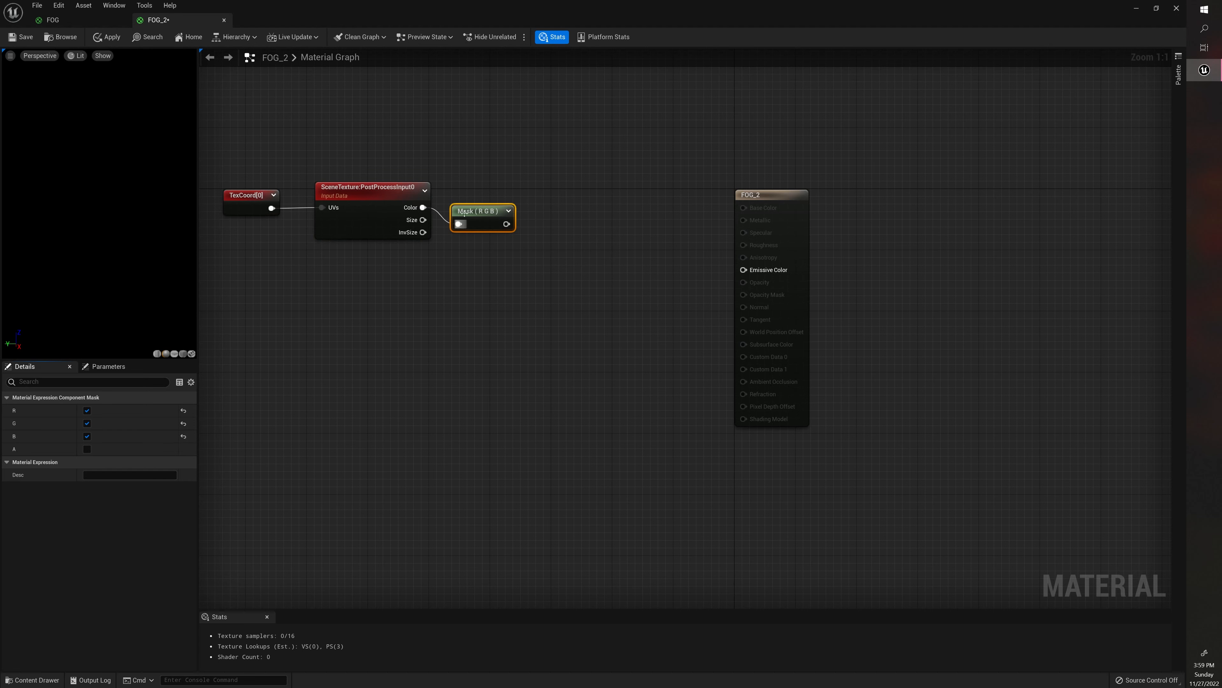
left_click_drag(477, 212, 478, 196)
left_click_drag(501, 156, 295, 180)
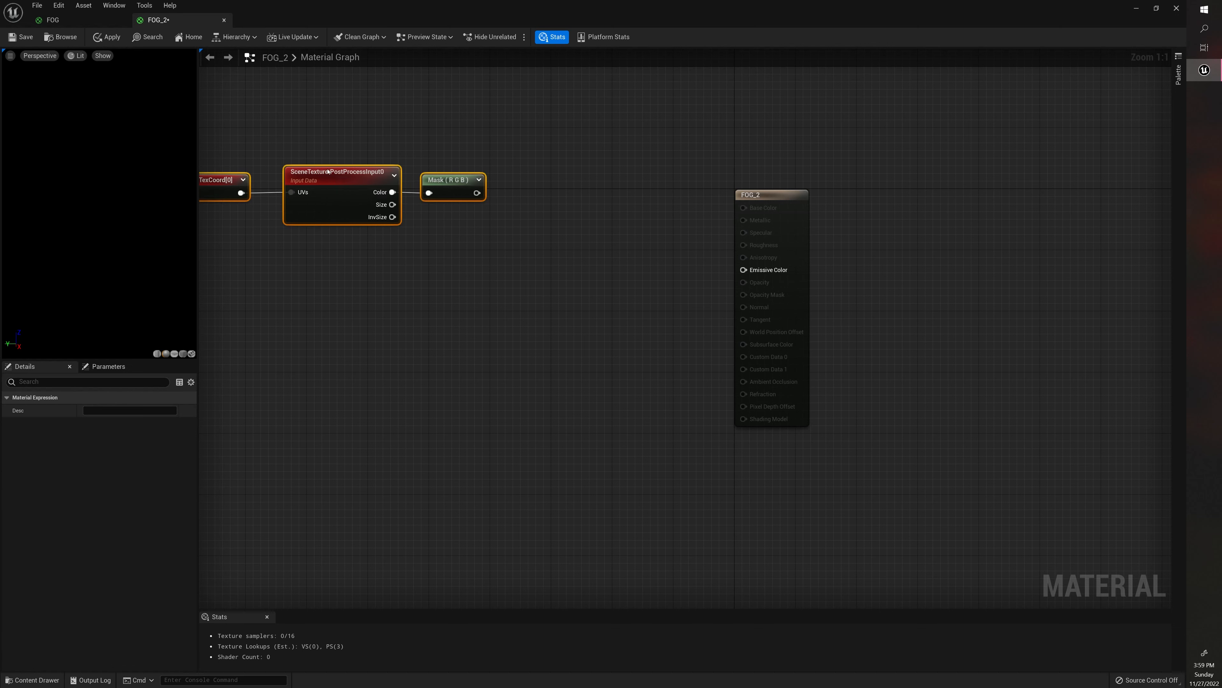
left_click(396, 294)
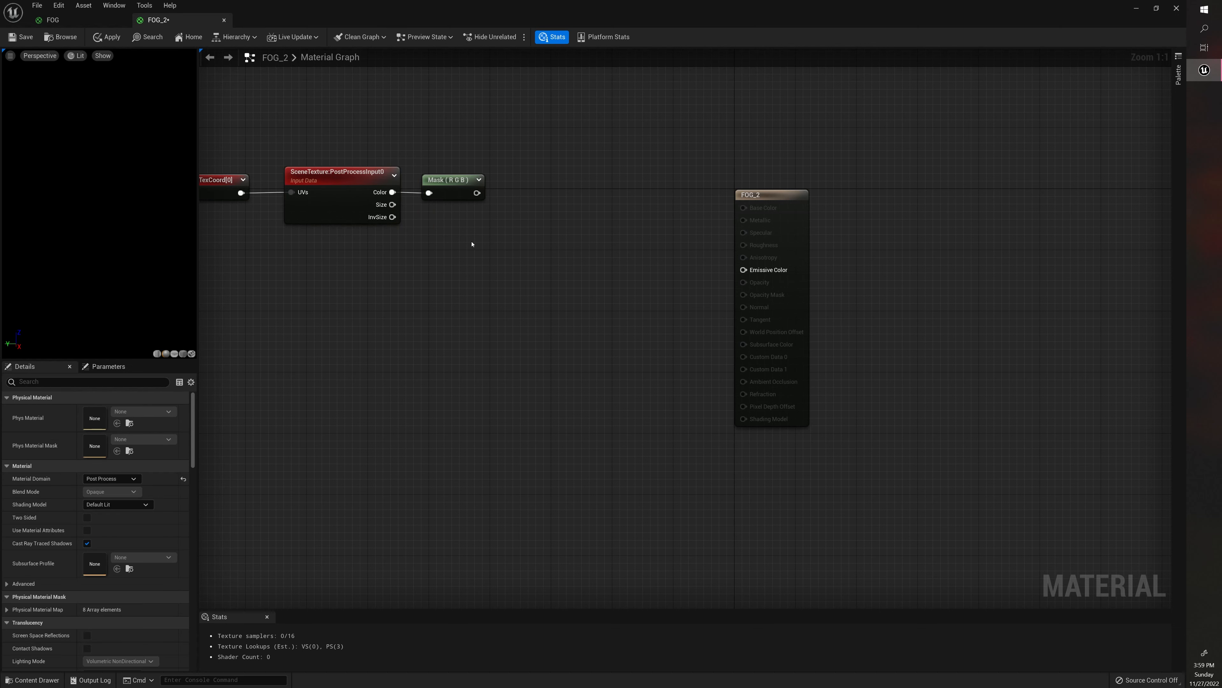
- Connect the RGB mask output to input A of a new LinearInterpolate node and line it up with the mask
left_click_drag(477, 193, 554, 193)
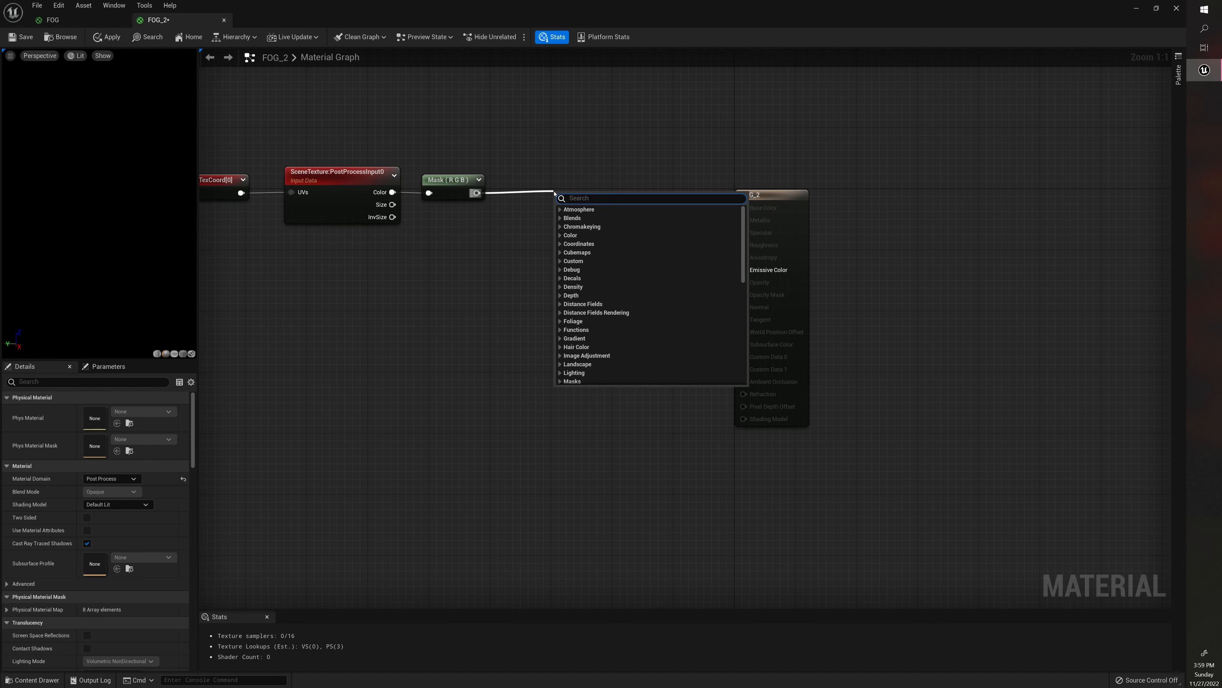
type("lrep")
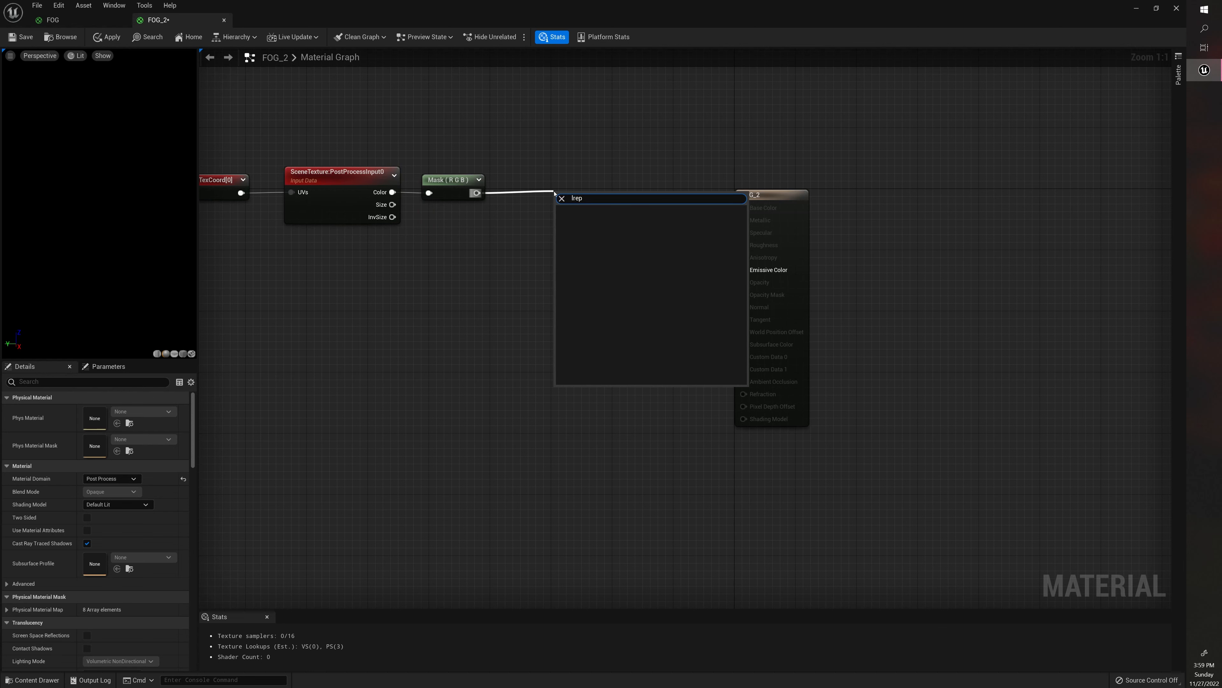
key("BackSpace")
type("erp")
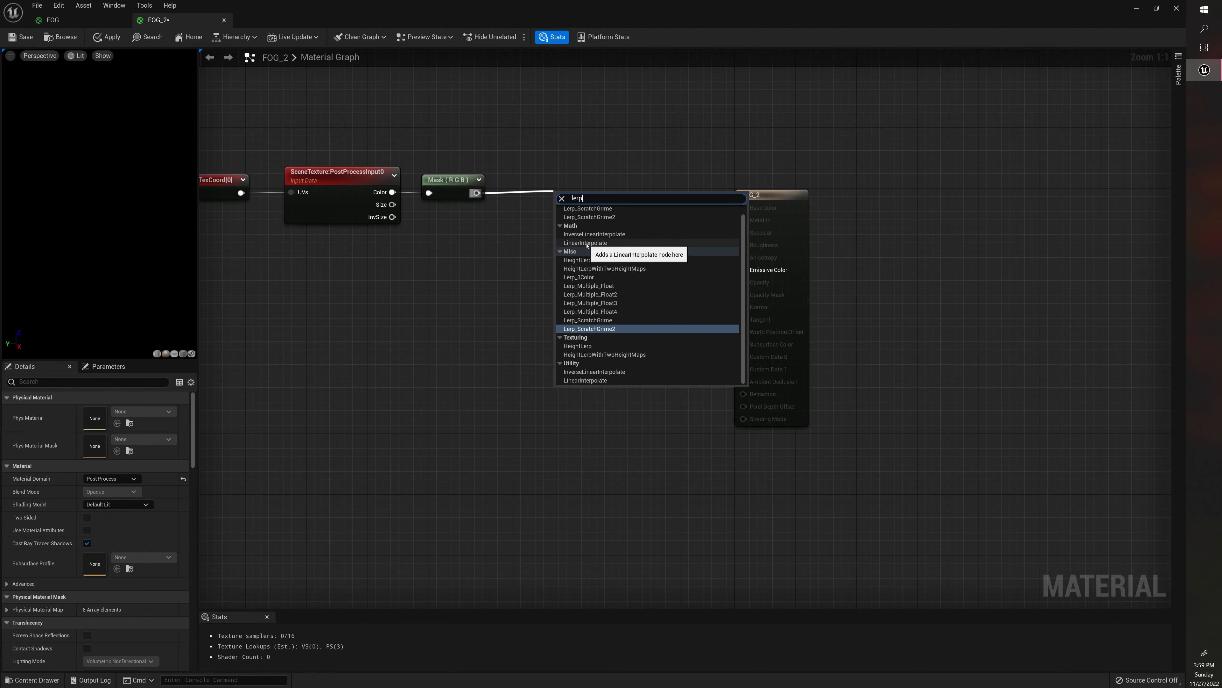
left_click(573, 243)
left_click_drag(565, 207, 562, 190)
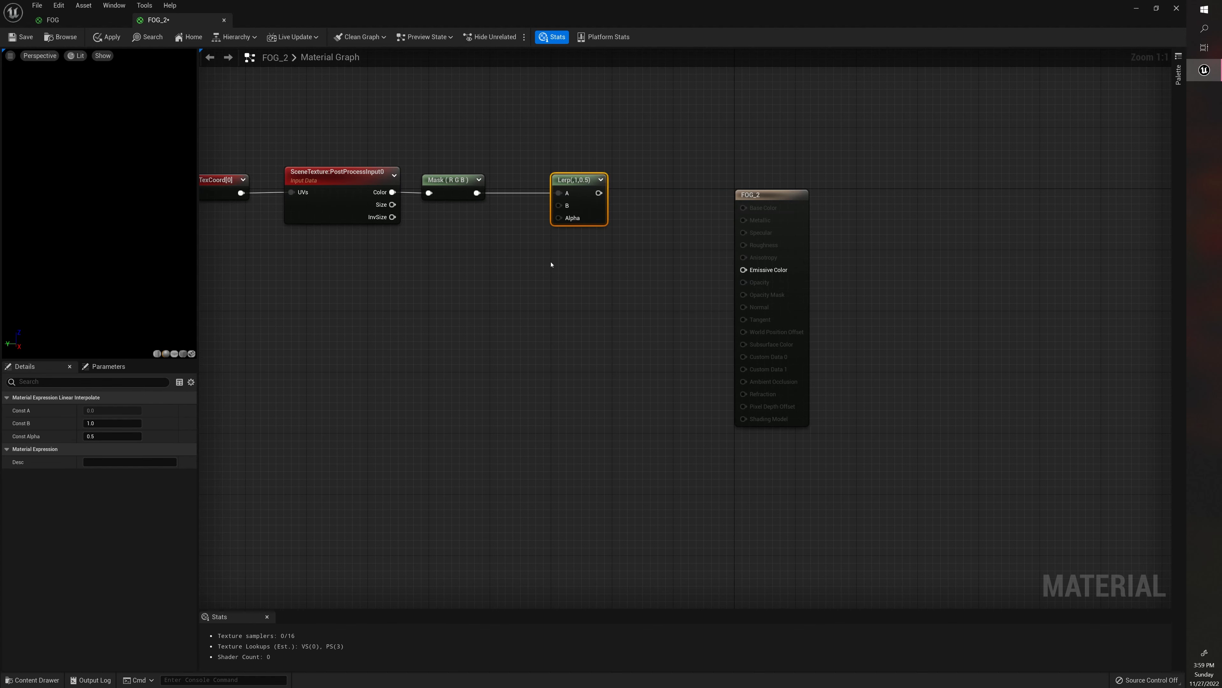
- Connect the Lerp output to the Emissive Color input of FOG_2 and line the output node up with the chain
left_click(545, 237)
right_click_drag(474, 302, 550, 293)
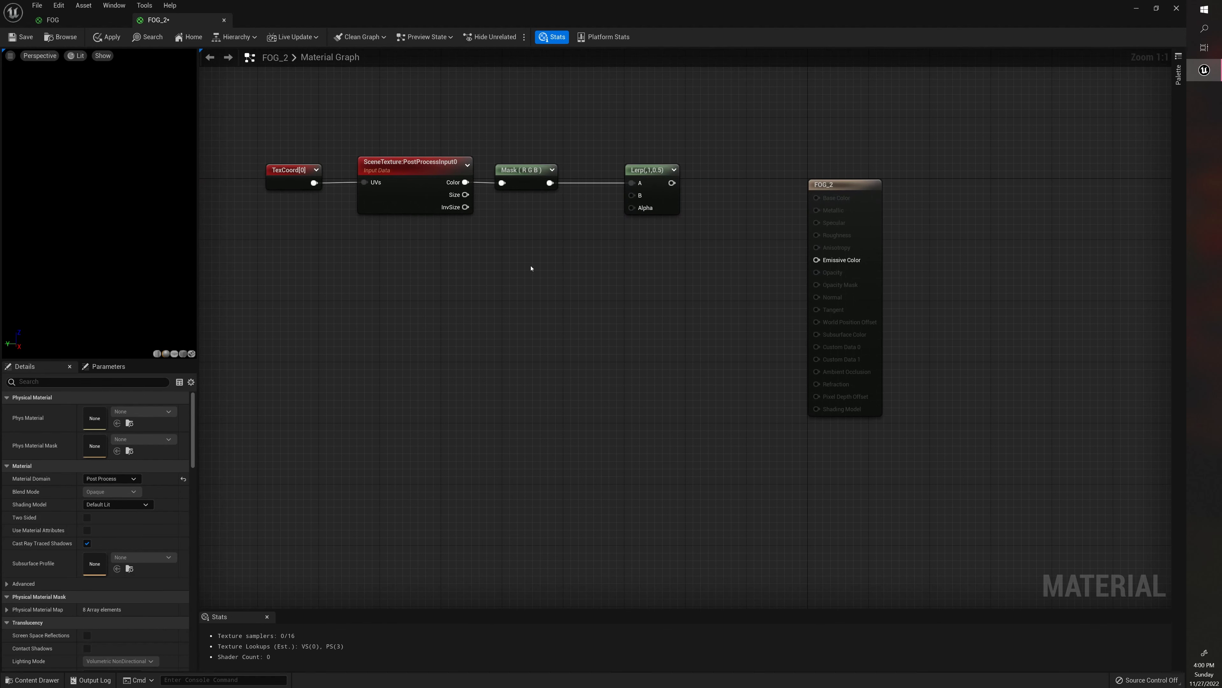
left_click_drag(679, 192, 817, 260)
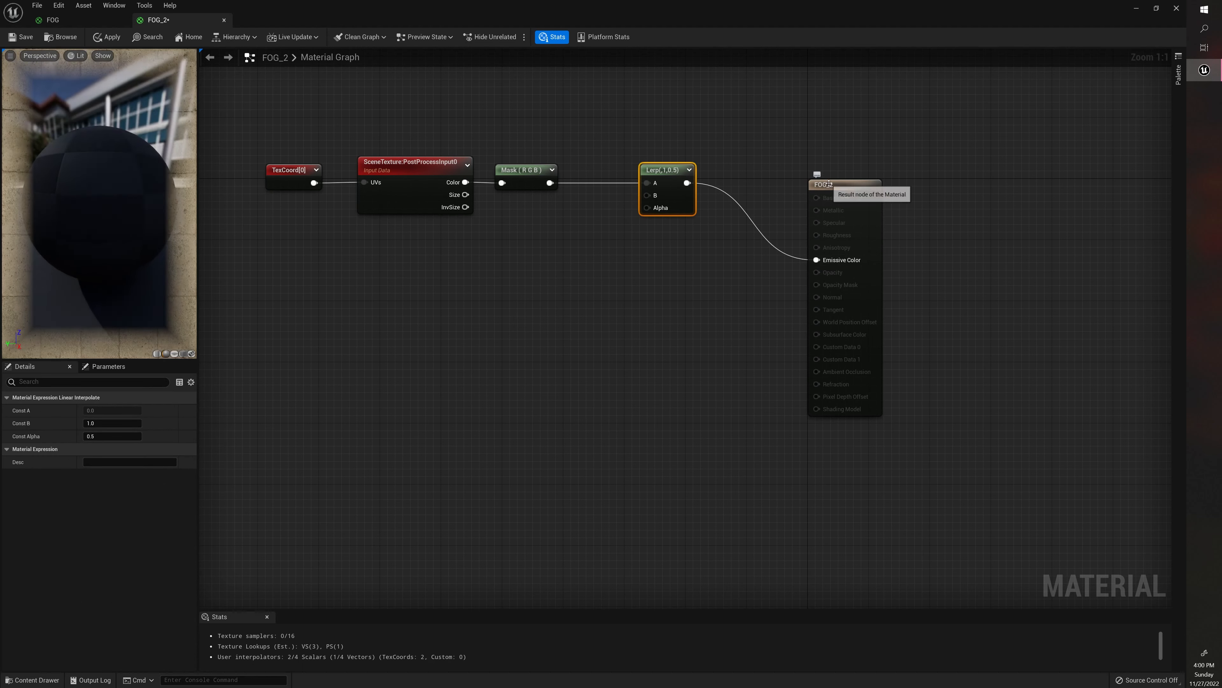
left_click_drag(828, 184, 828, 169)
left_click(388, 290)
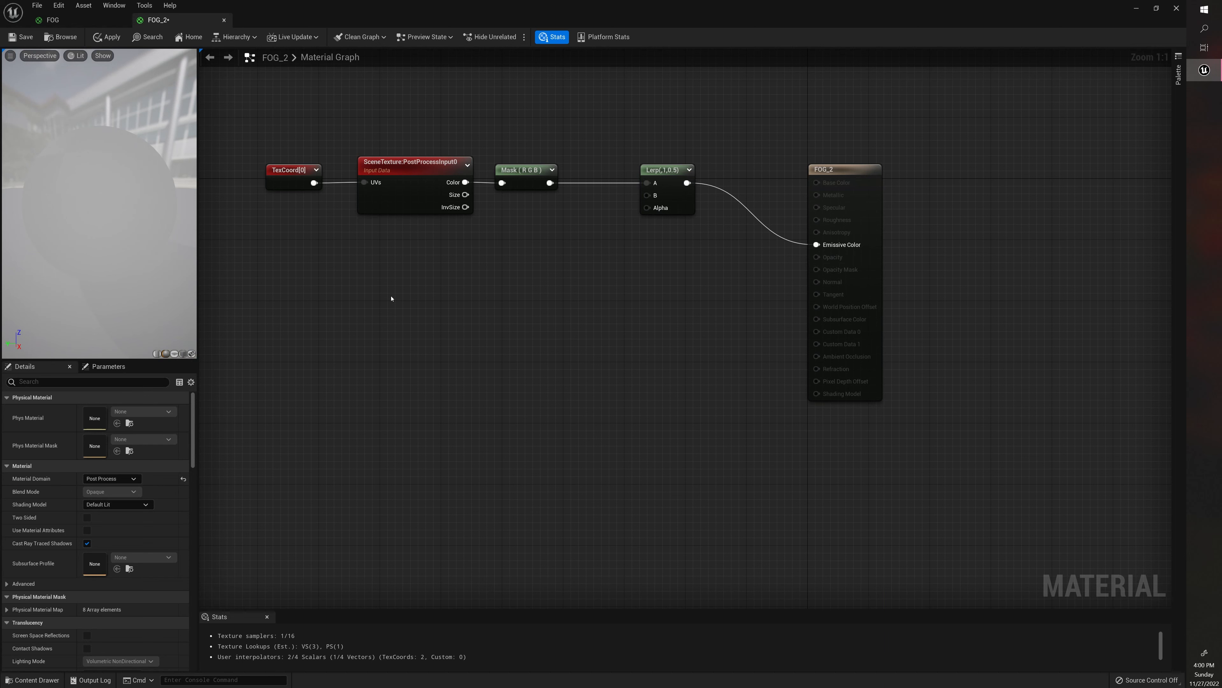
- Add a pink Constant3Vector (1, 0.0149, 0.485) below the SceneTexture node and convert it to a parameter named Color_Fog
left_click(391, 299)
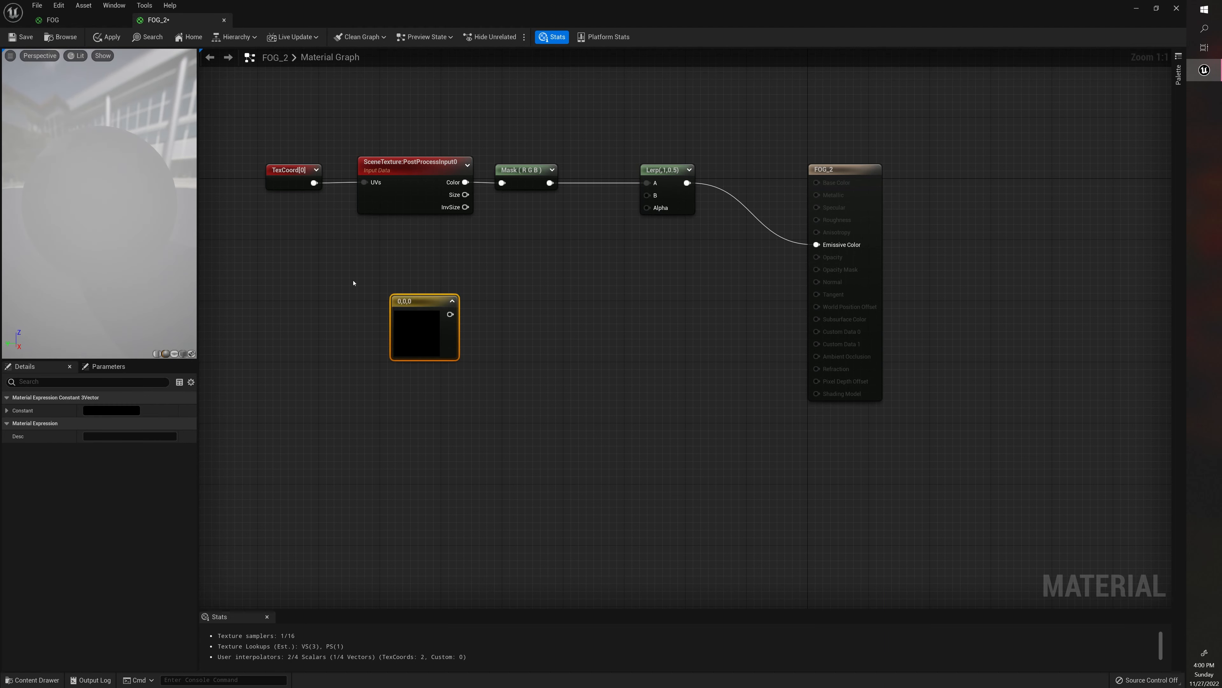
left_click_drag(419, 298, 405, 266)
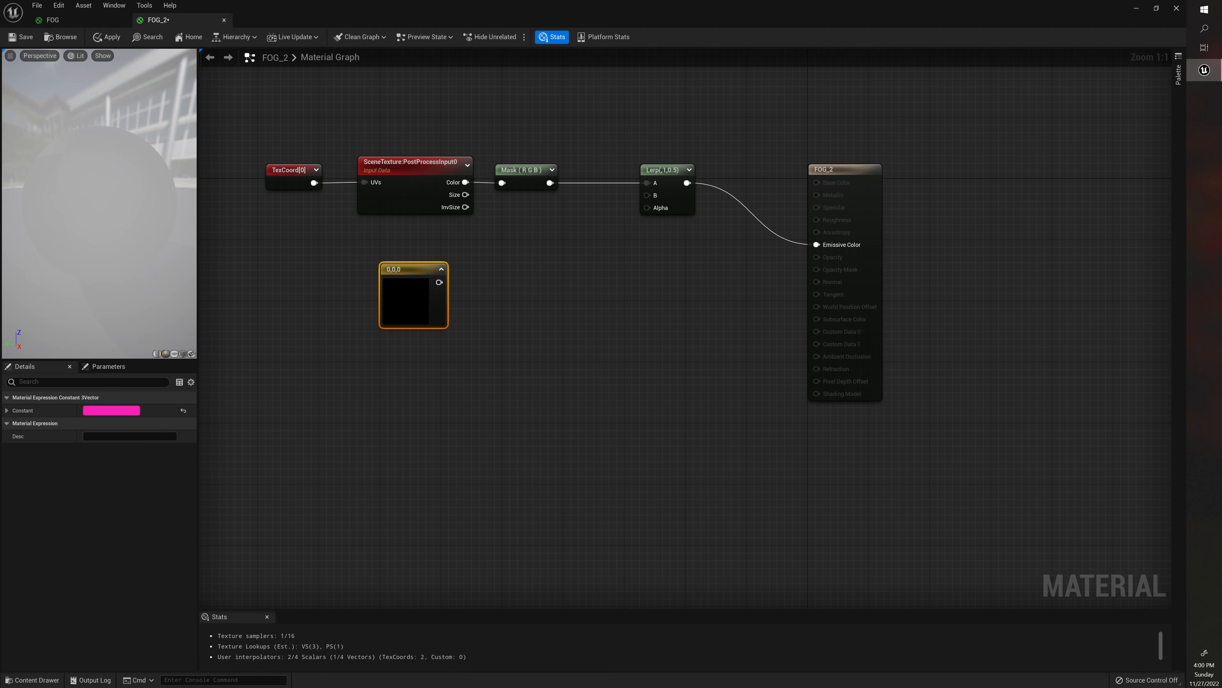
right_click(406, 272)
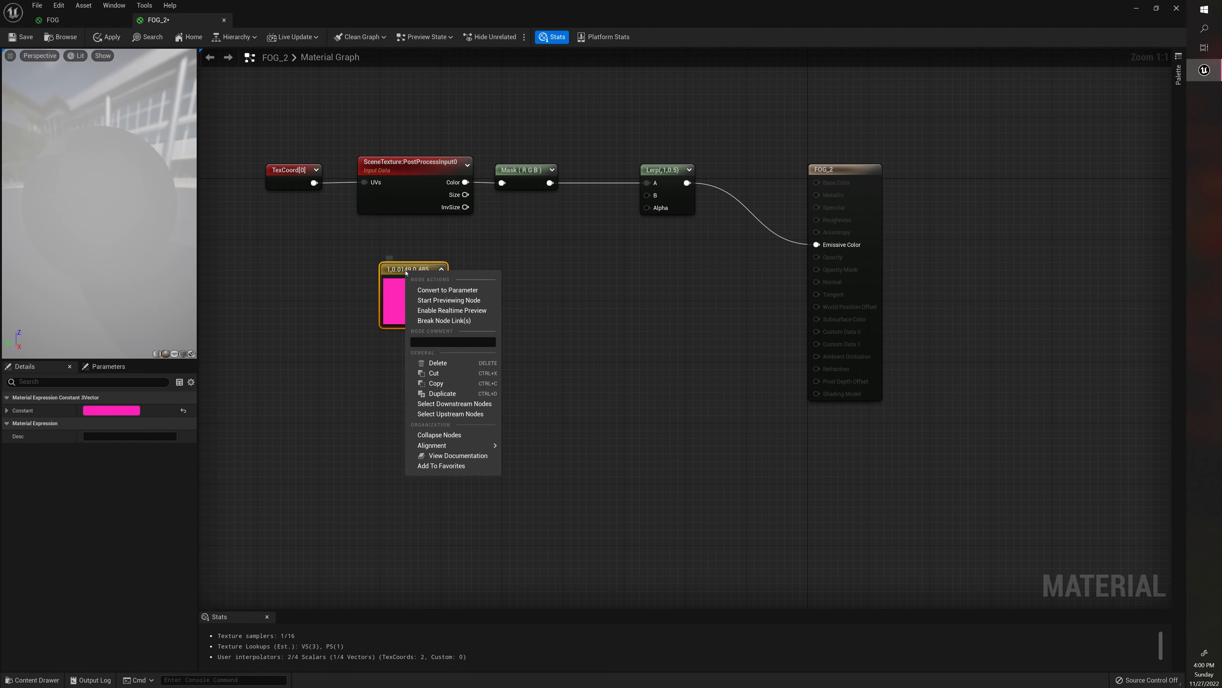
left_click(430, 290)
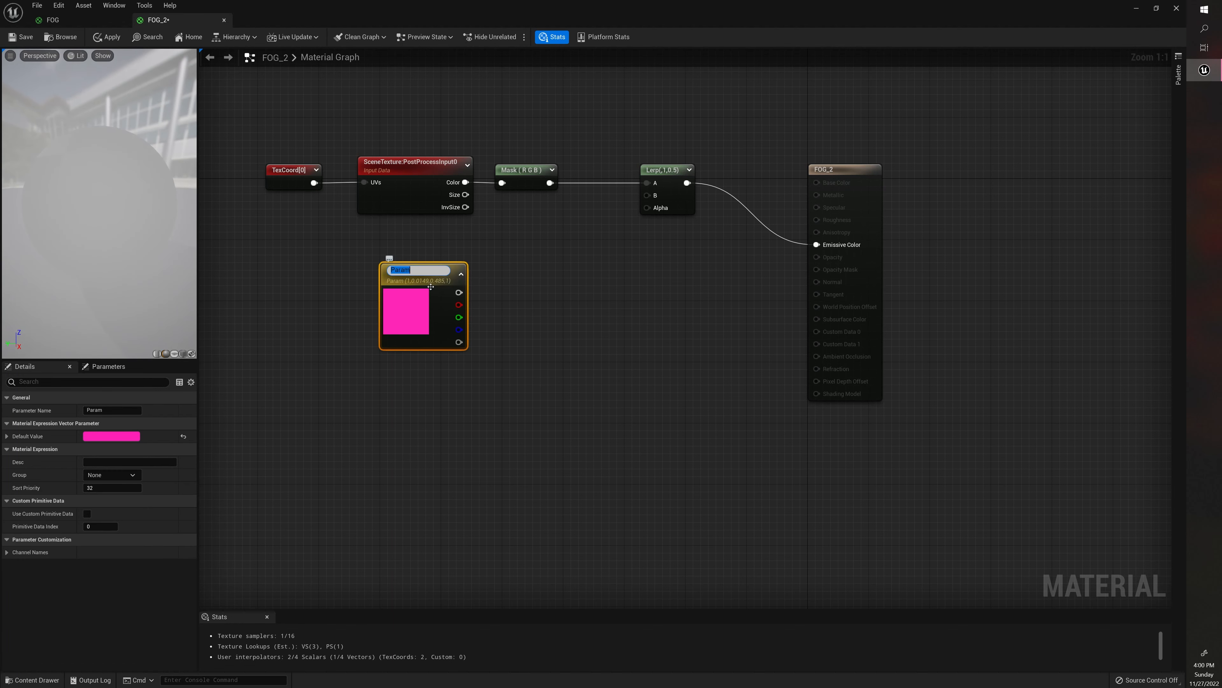
type("Color_Fog")
key("Return")
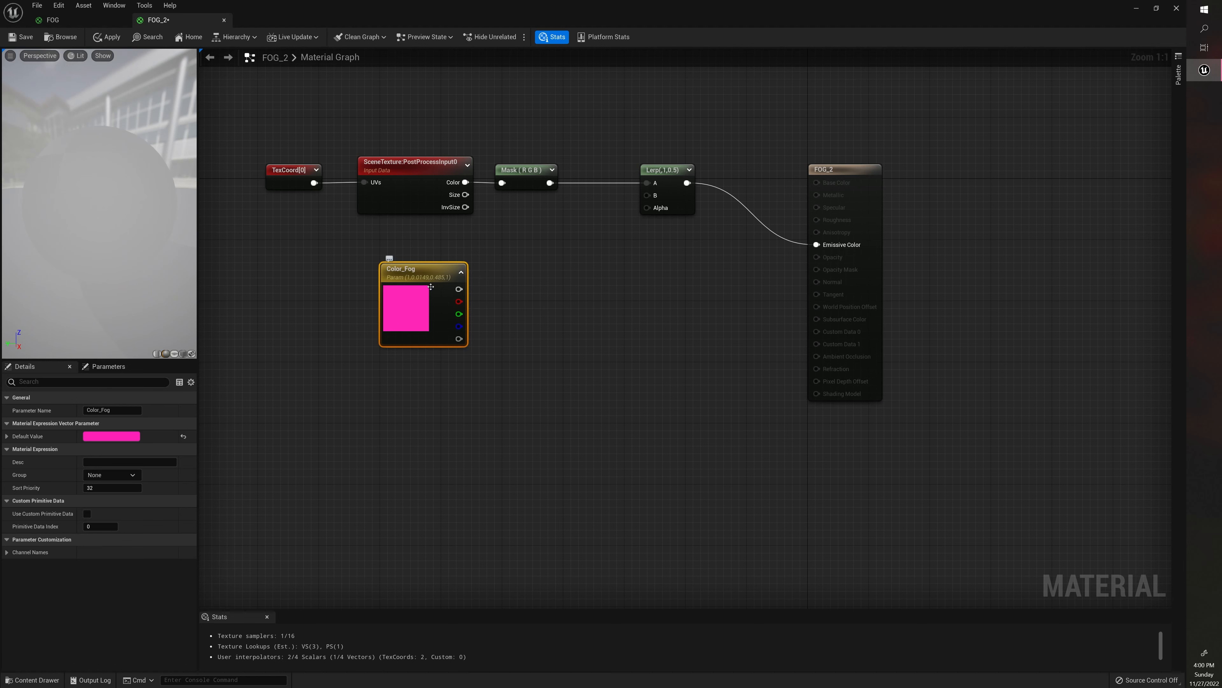
left_click(554, 260)
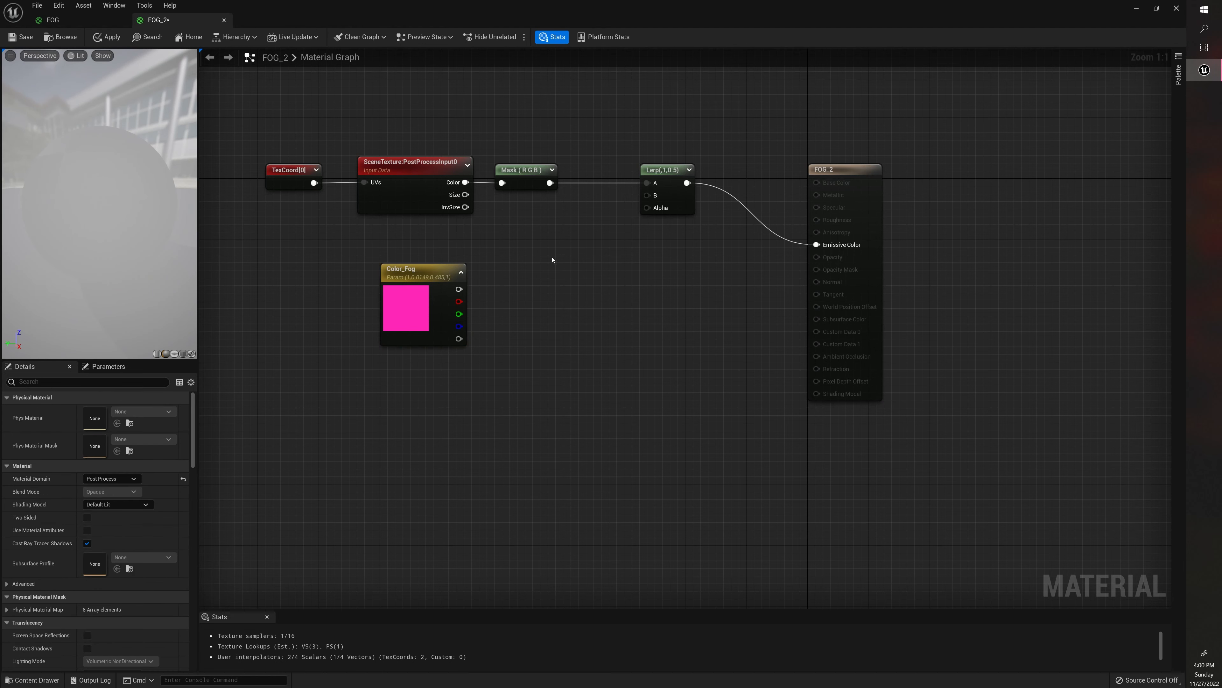
- Create a second LinearInterpolate node from the Color_Fog output, place it below the mask and break the link to its A input
left_click_drag(459, 289, 550, 268)
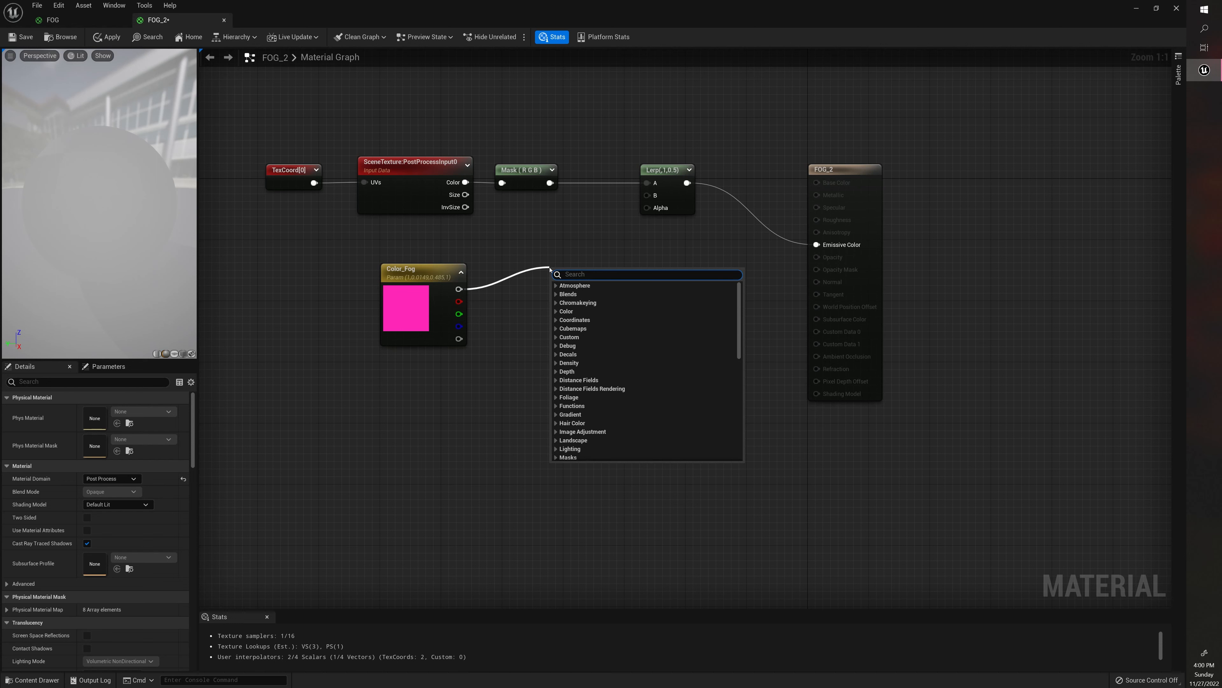
type("linear")
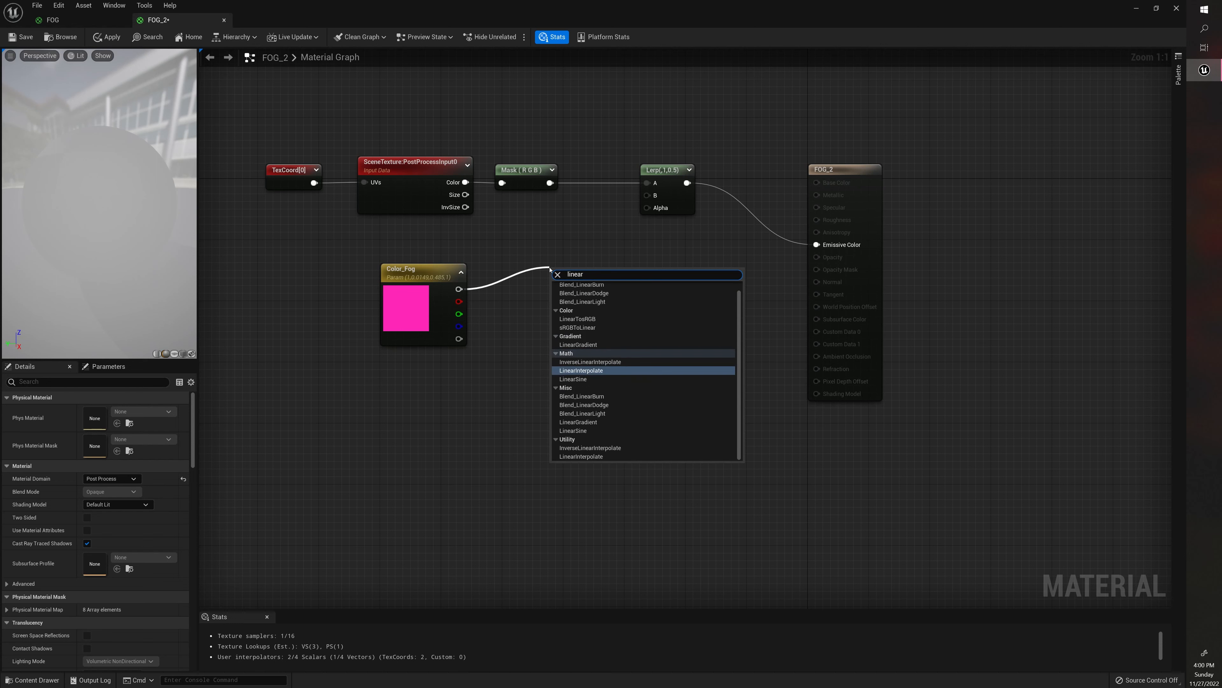
key("Return")
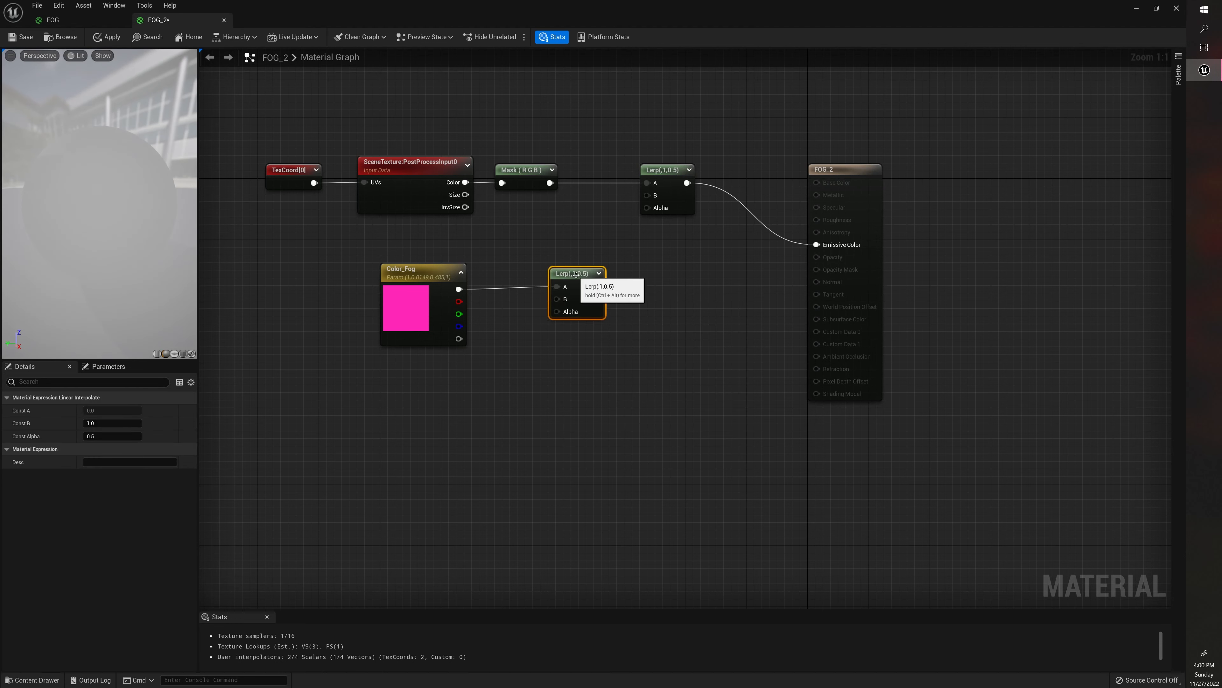
left_click_drag(574, 272, 584, 246)
left_click(513, 275, "alt")
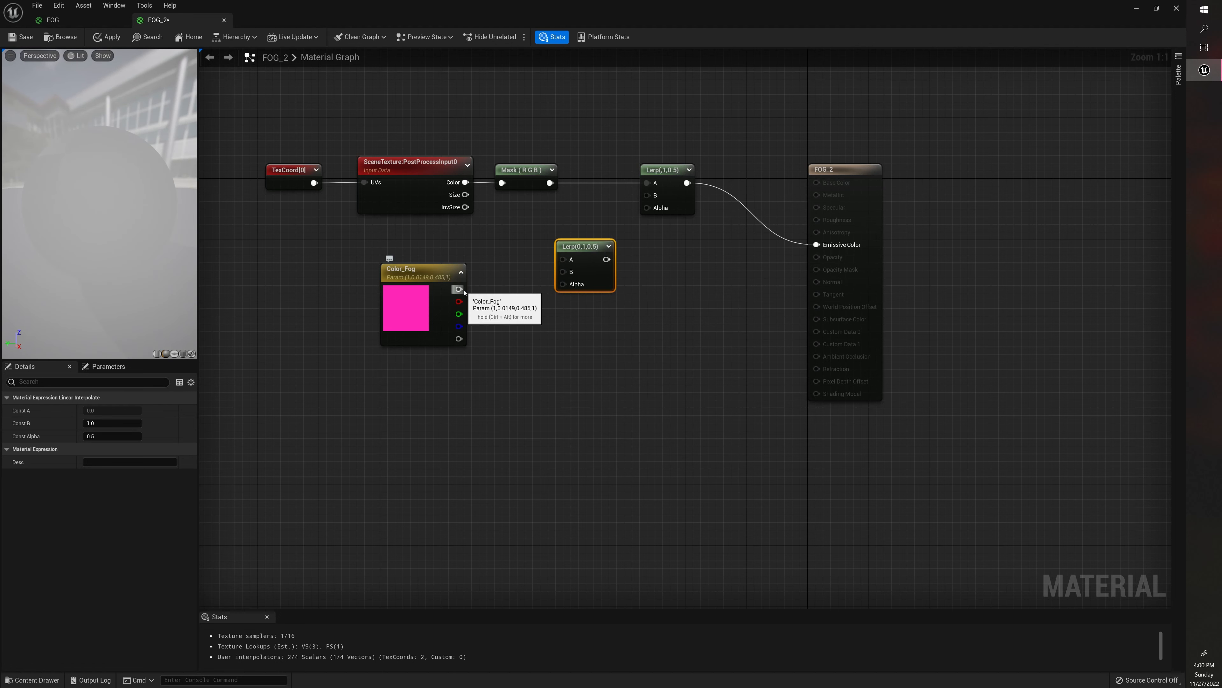
- Wire the RGB mask to A and Color_Fog to B of the second Lerp, and its output to B of the first Lerp
left_click_drag(459, 289, 563, 272)
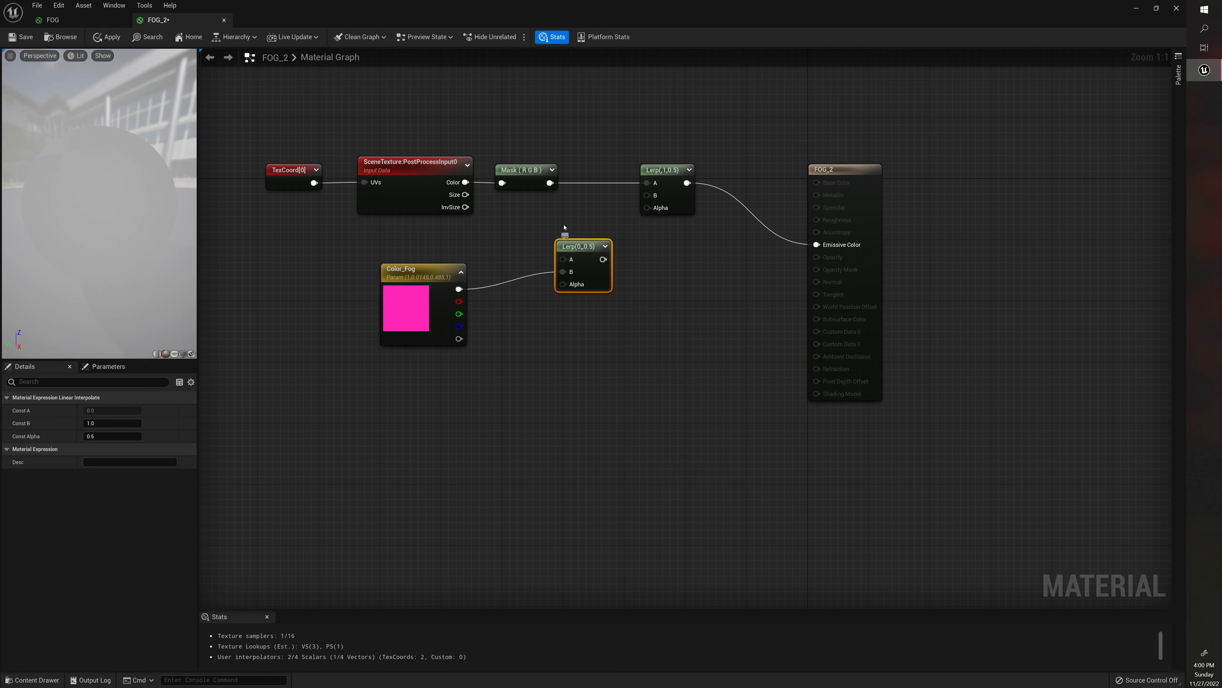
left_click_drag(550, 183, 684, 165)
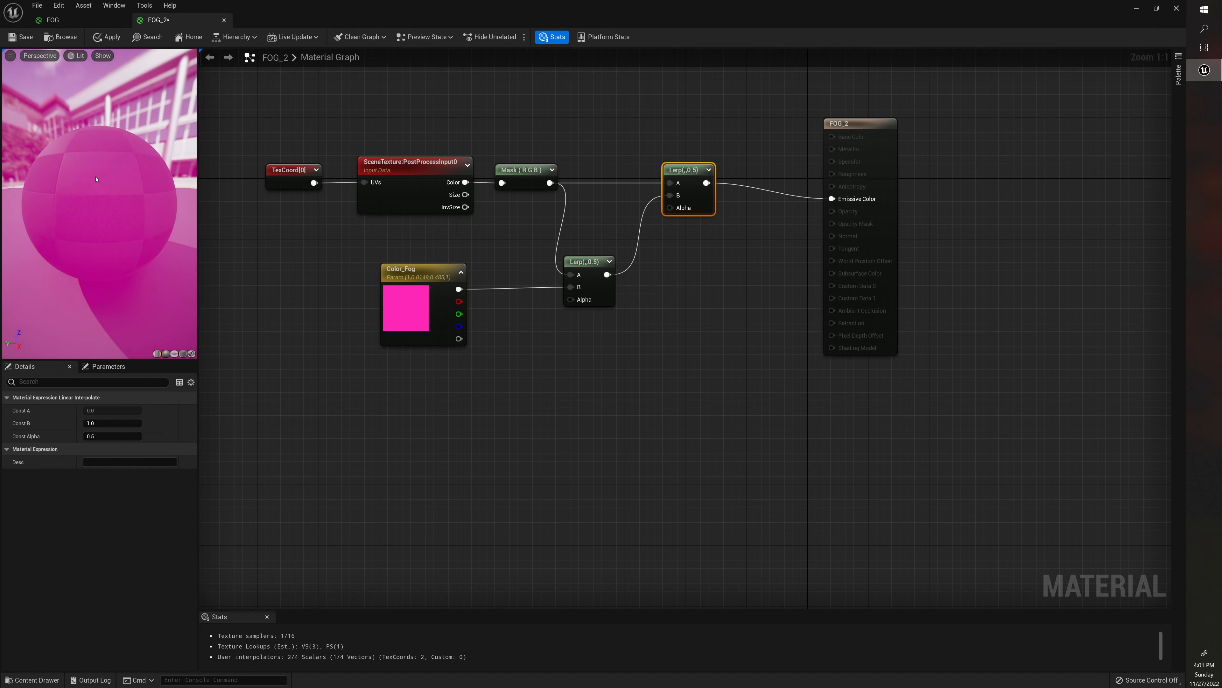
left_click_drag(419, 271, 388, 263)
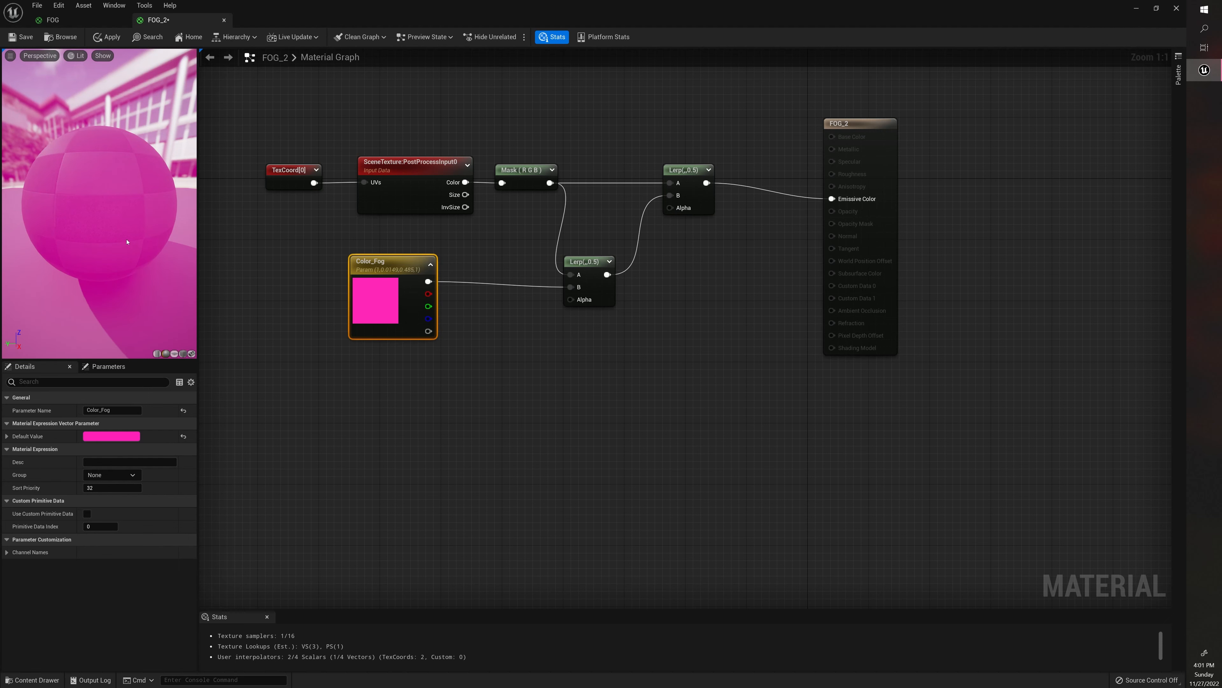
- Add a WorldPosition node in the empty area below and to the left of Color_Fog
right_click_drag(388, 370, 454, 330)
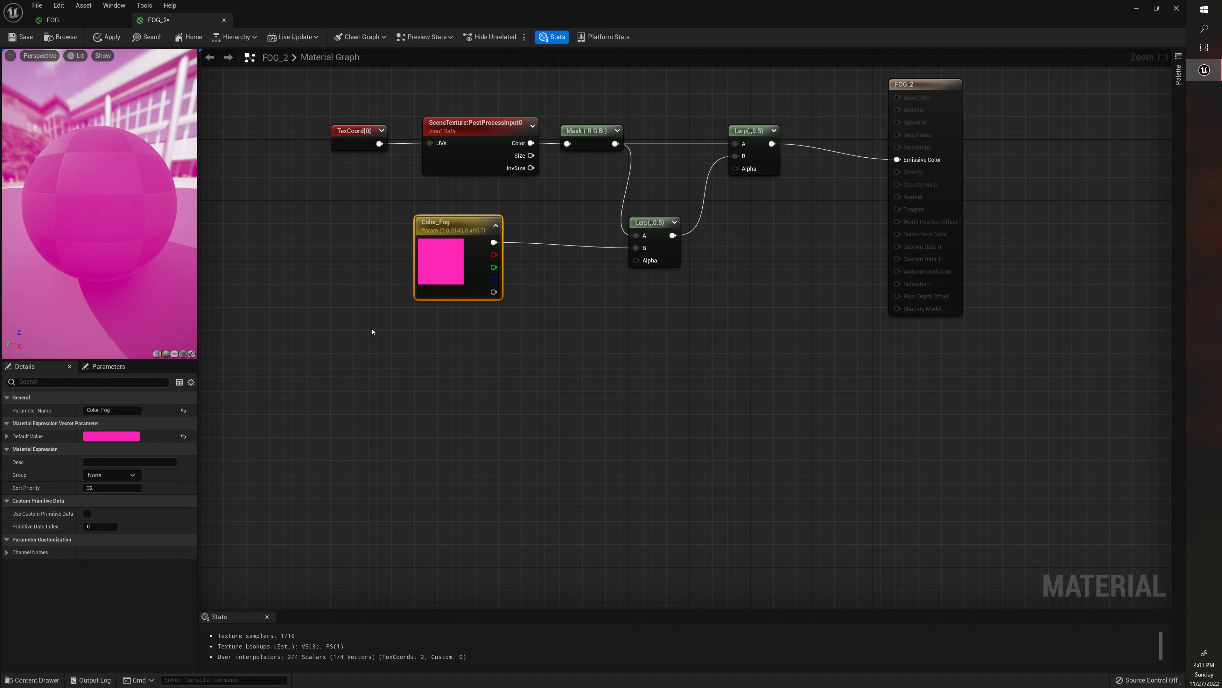
right_click_drag(390, 350, 398, 348)
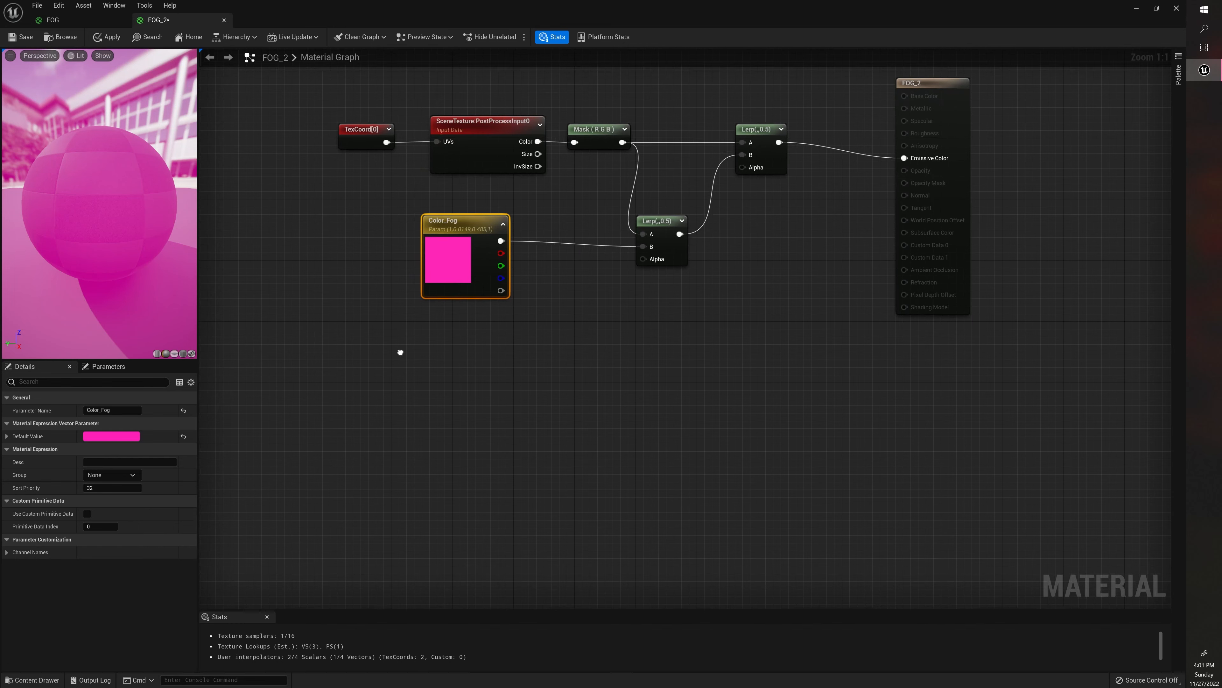
right_click(319, 341)
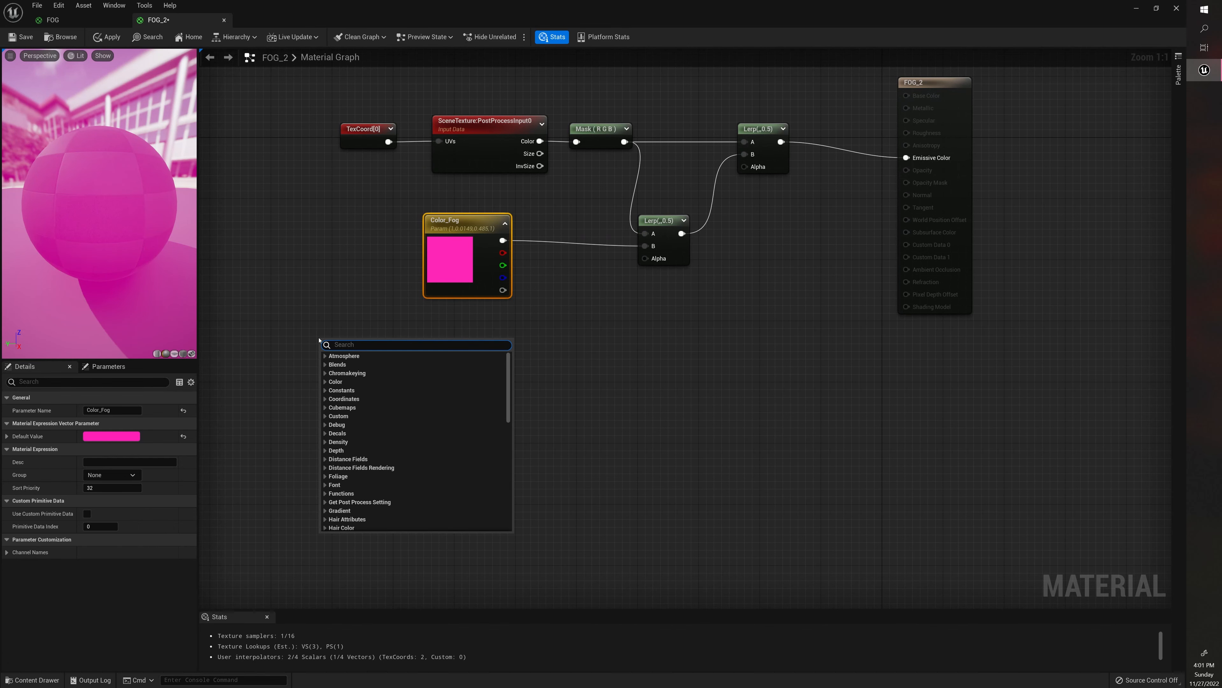
type("world")
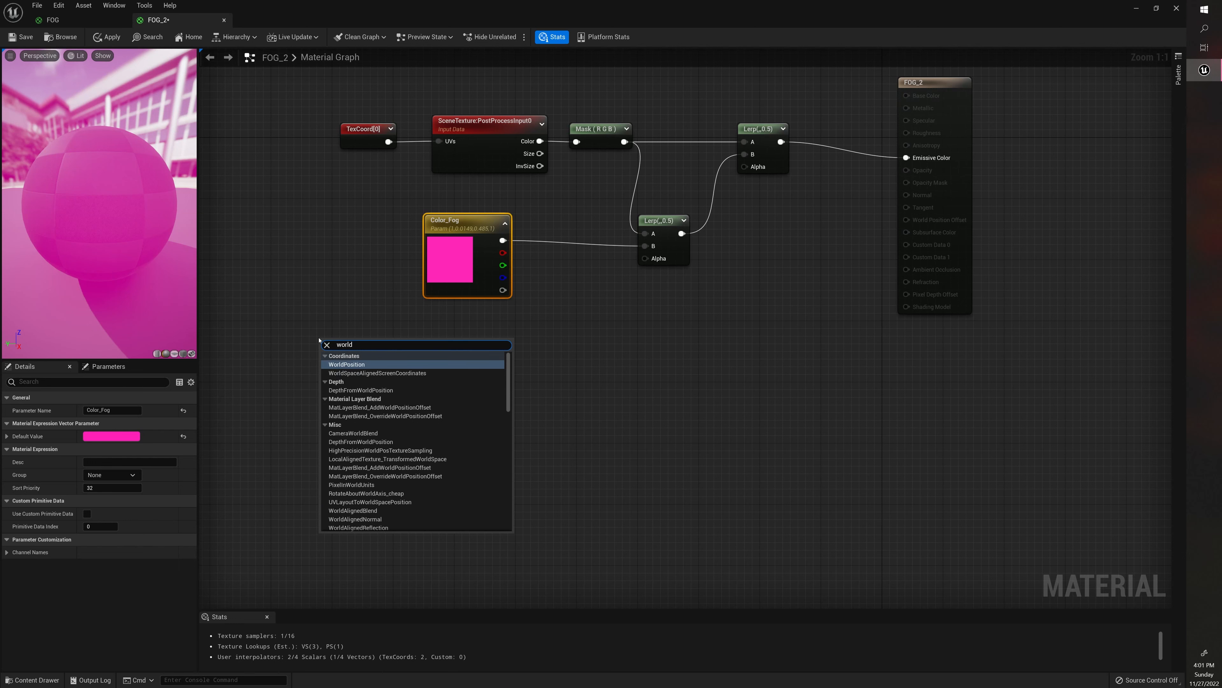
key("Return")
left_click_drag(356, 340, 346, 355)
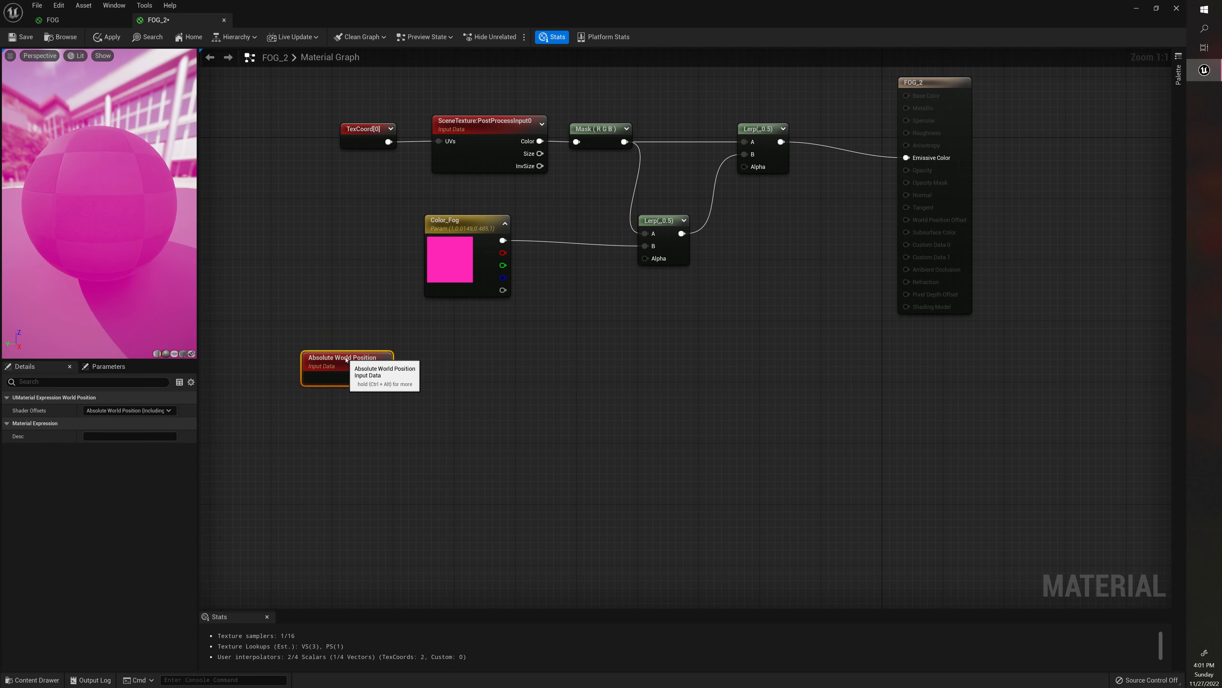
- Add a CameraPositionWS node and place it just beneath the Absolute World Position node
right_click(336, 453)
type("camera")
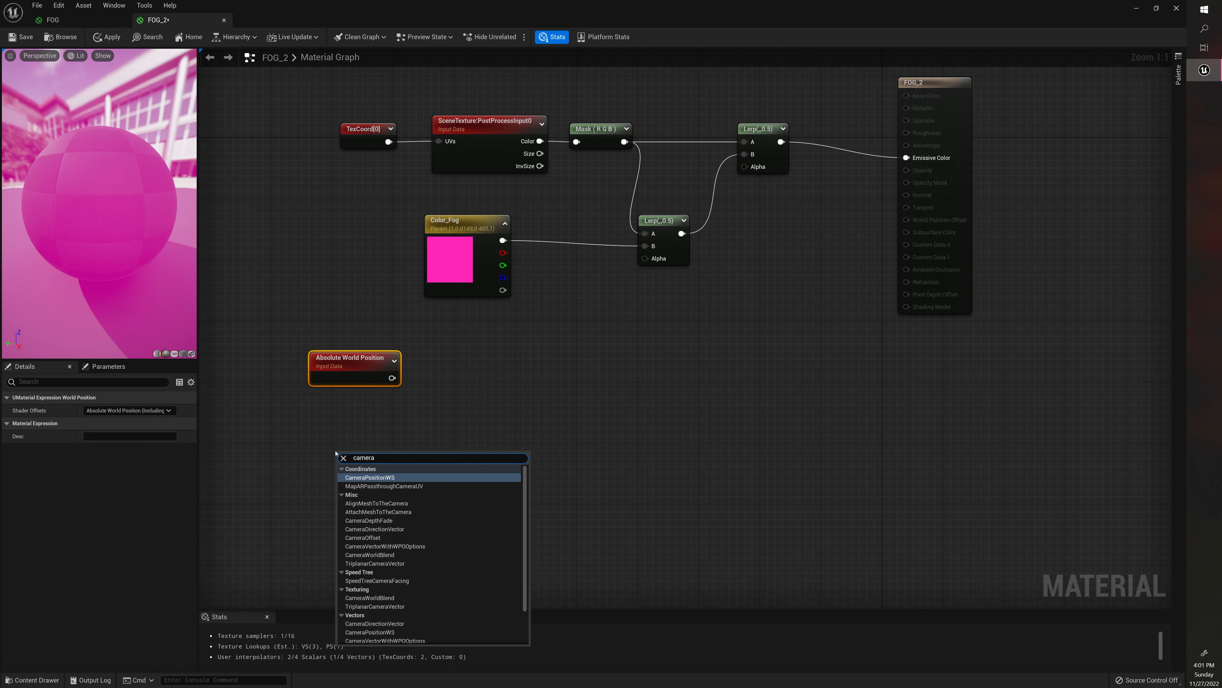
key("Return")
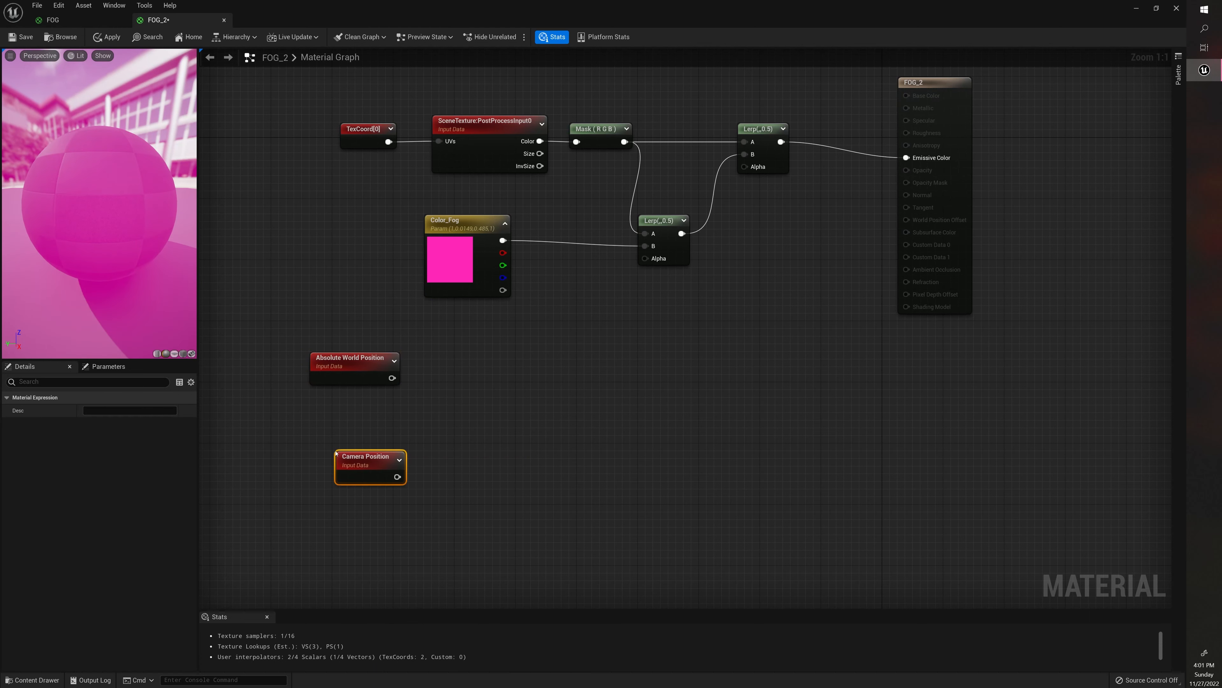
left_click_drag(374, 455, 363, 425)
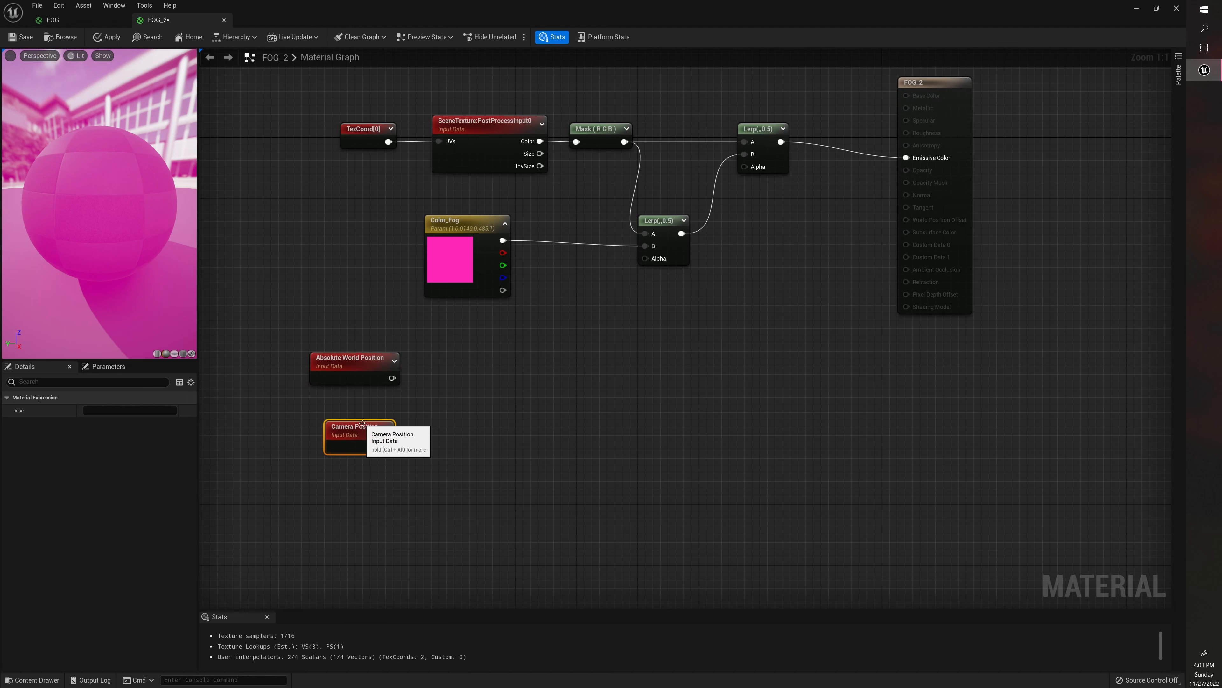
- Feed Absolute World Position into A and Camera Position into B of a new Subtract node, and space the two inputs away from it
left_click_drag(392, 377, 445, 386)
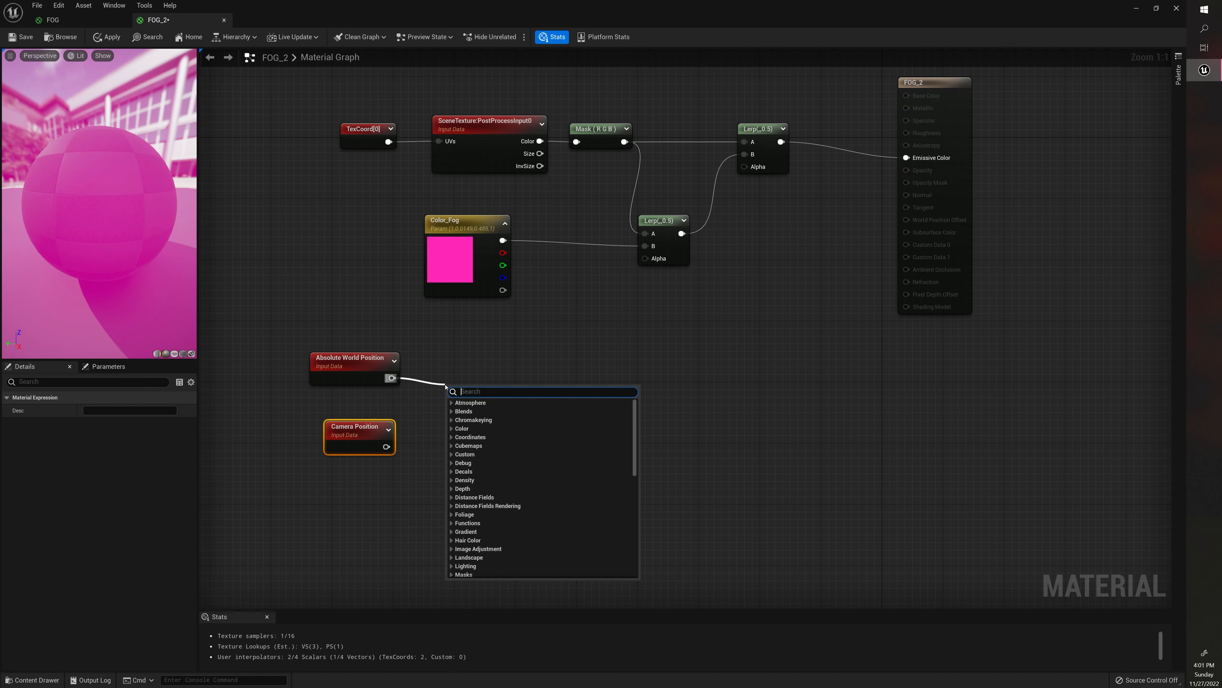
type("sub")
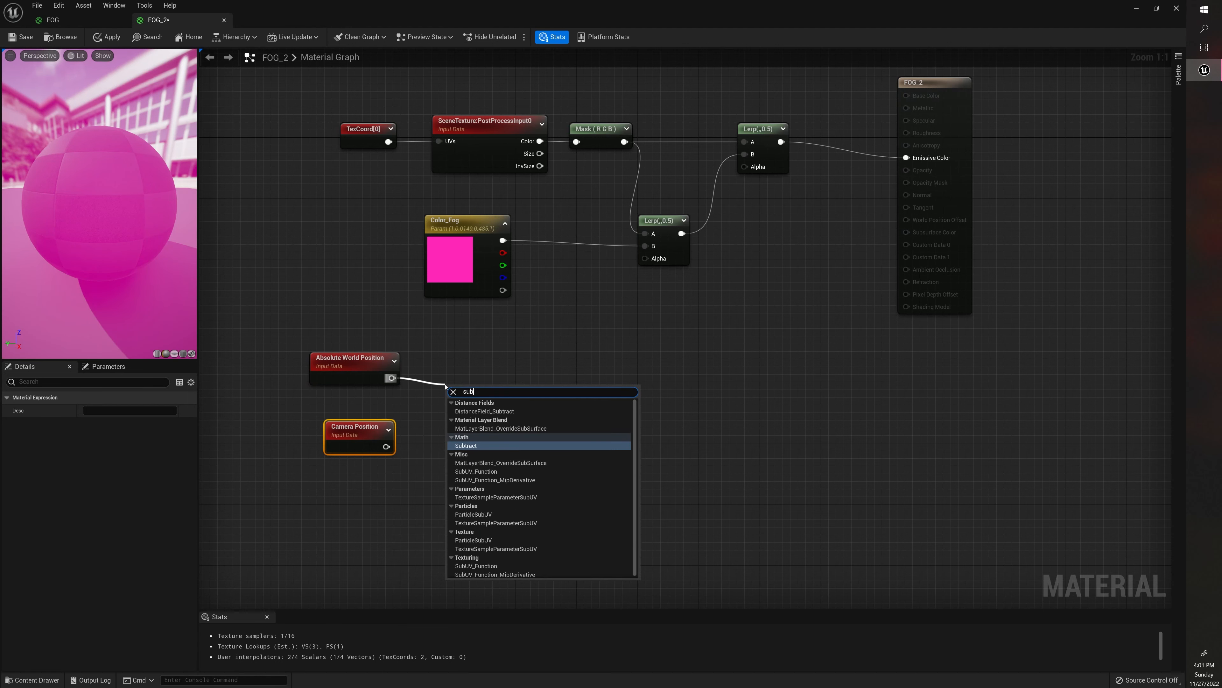
key("Return")
left_click_drag(386, 447, 452, 415)
left_click_drag(359, 363, 343, 348)
left_click_drag(355, 426, 340, 426)
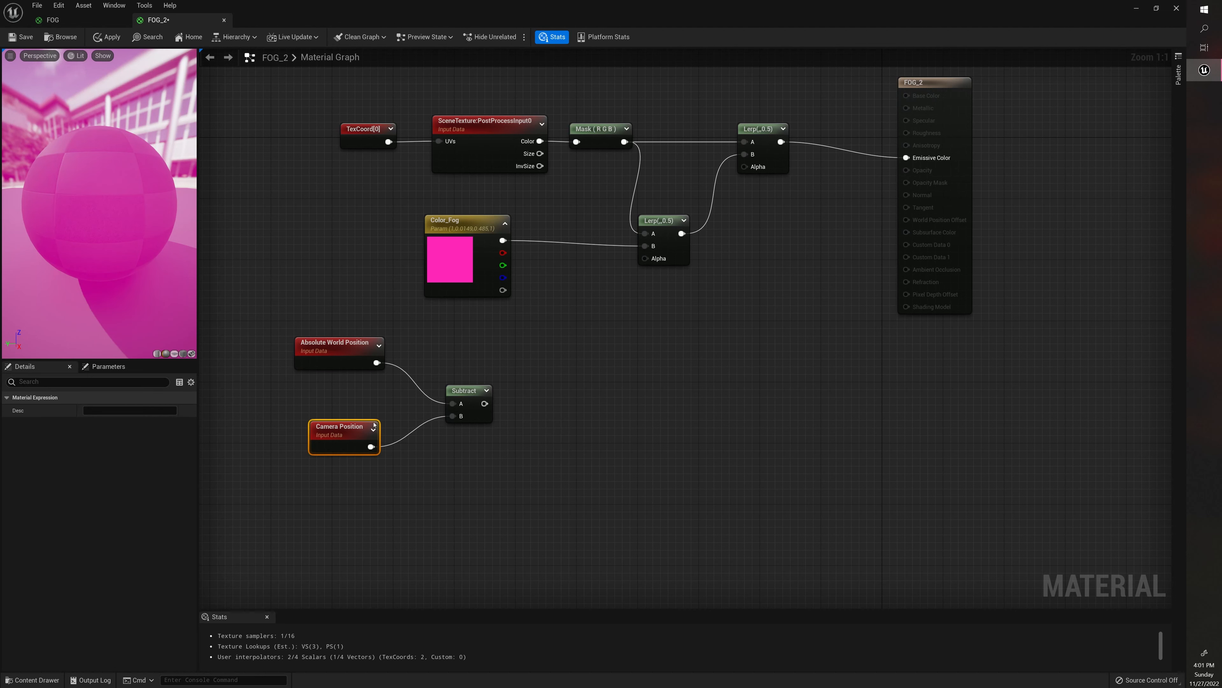
- Connect the Subtract output to the Vector 3 input of a new VectorLength node and shift the four-node chain up and left
left_click_drag(484, 403, 532, 391)
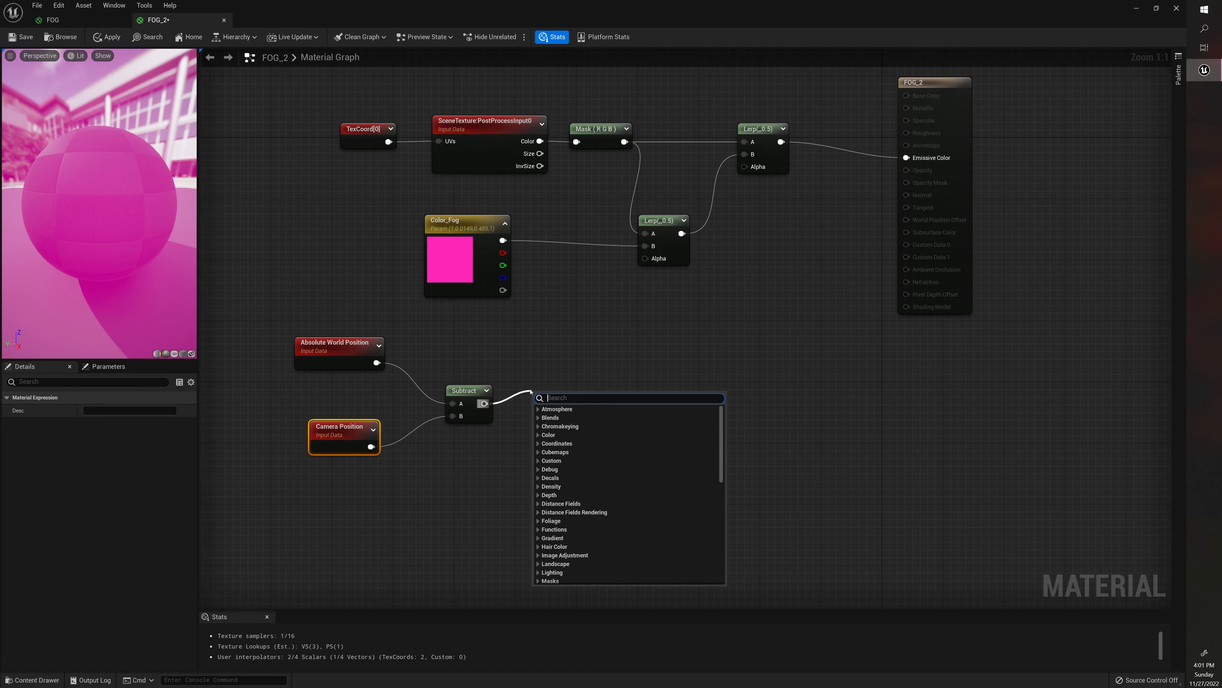
type("vec")
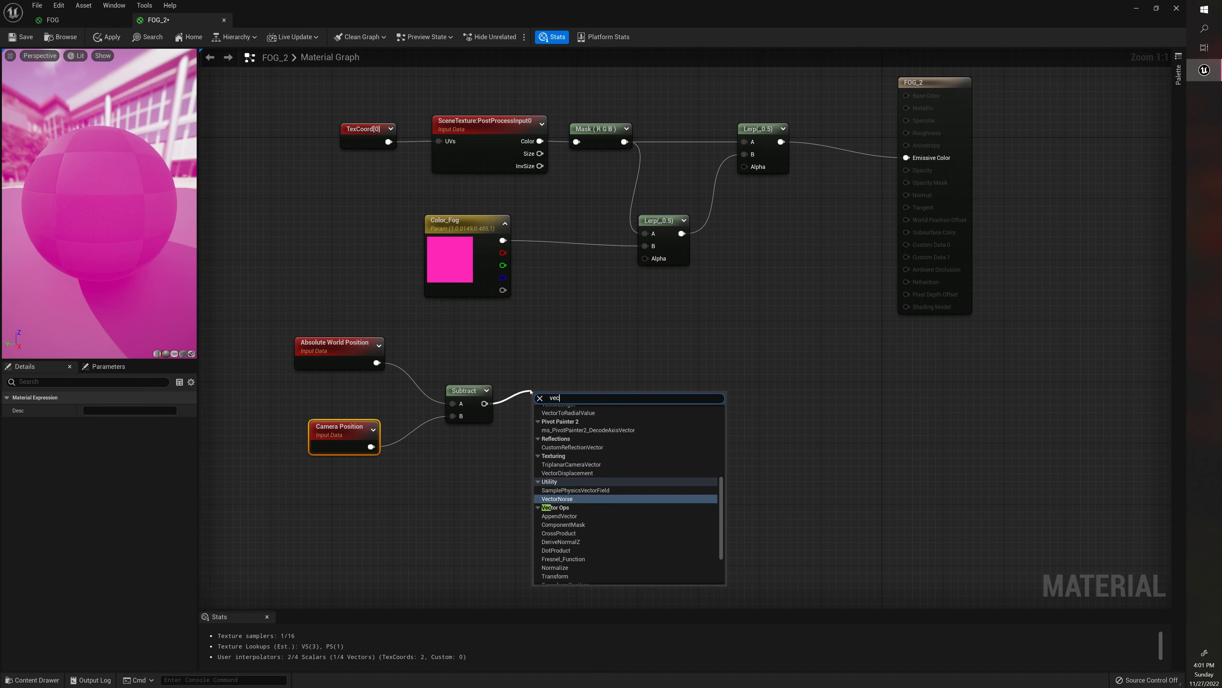
type("tor lenght")
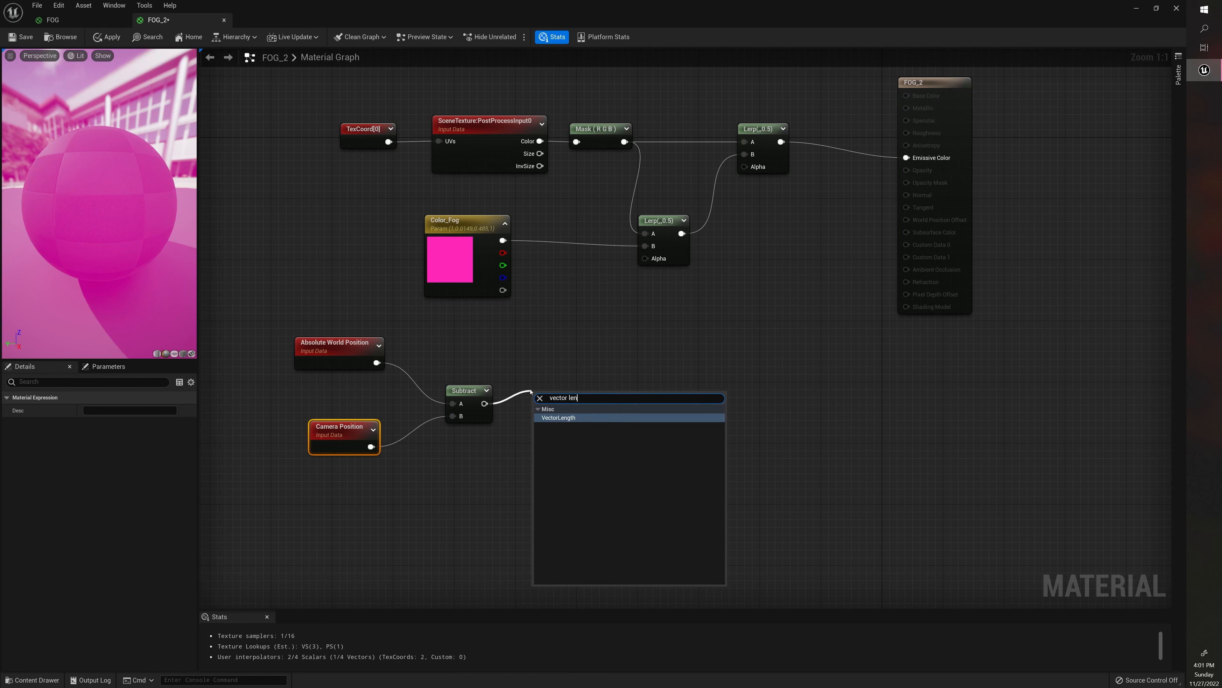
key("Return")
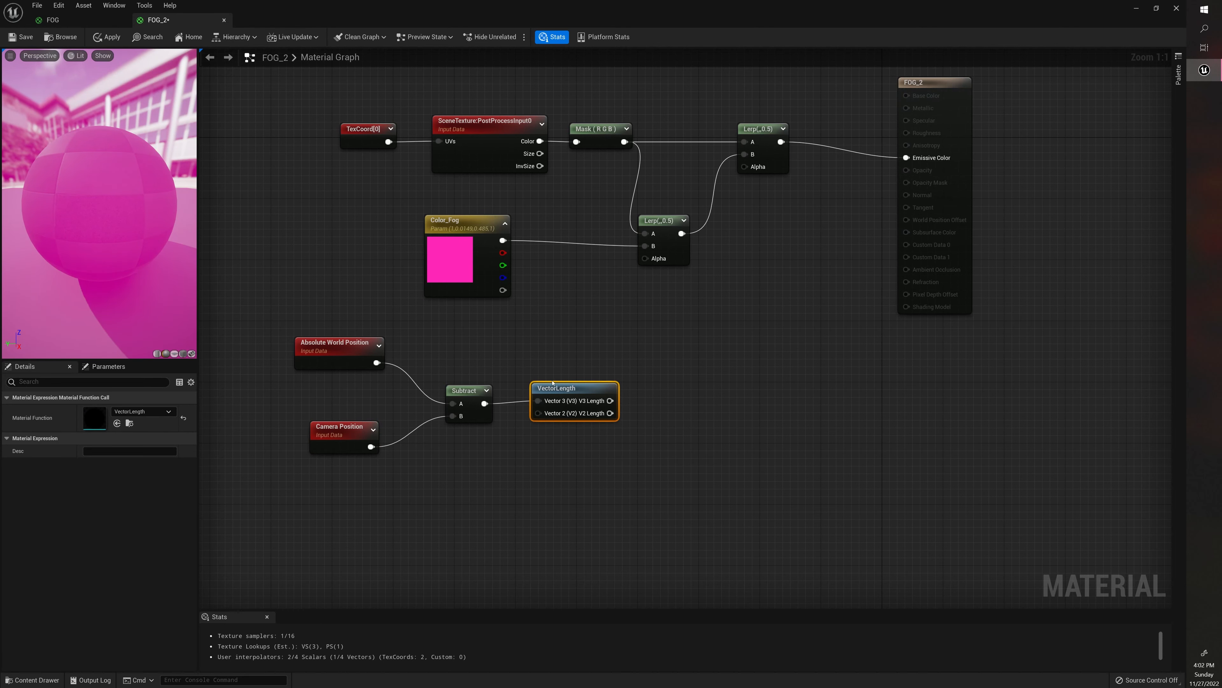
left_click_drag(339, 332, 482, 436)
left_click_drag(568, 403, 554, 377)
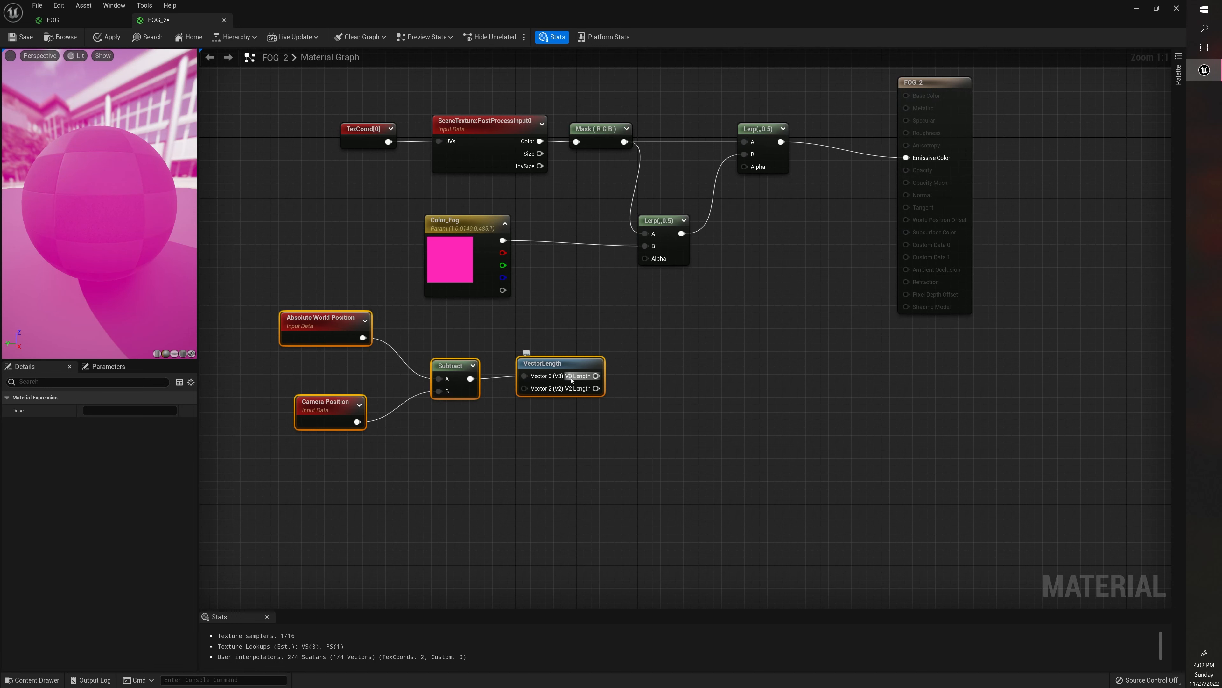
left_click_drag(546, 359, 516, 353)
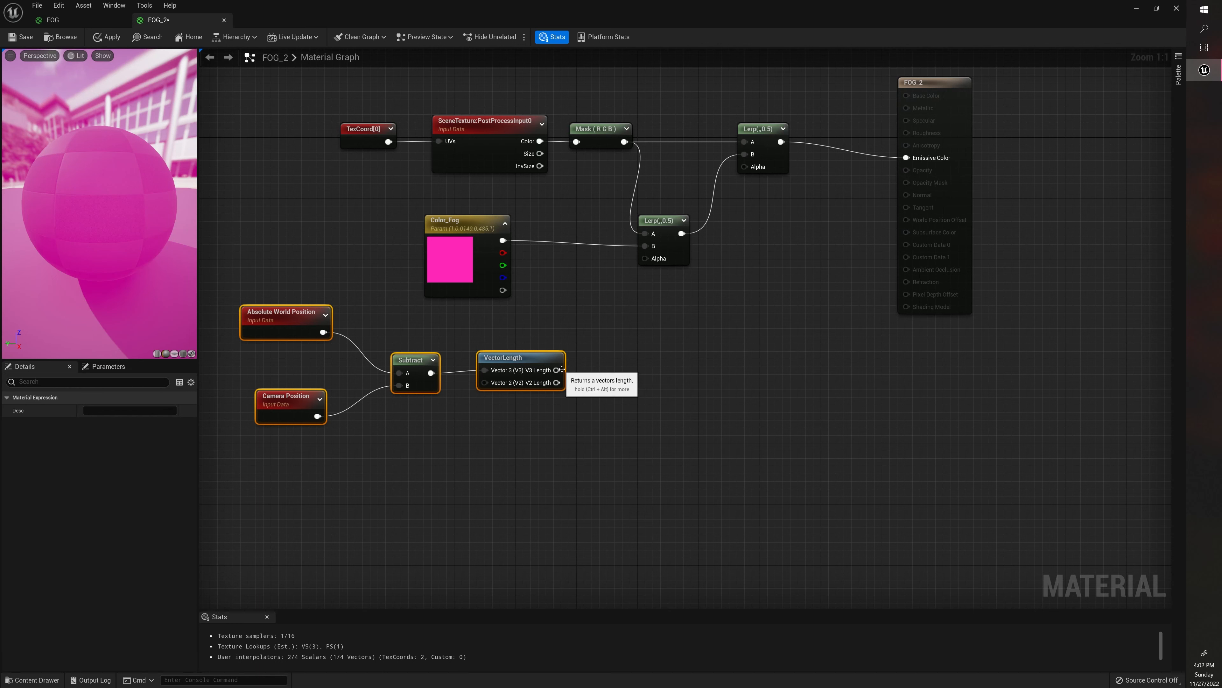
- Feed the V3 Length output of VectorLength into input A of a new Divide node
left_click_drag(556, 370, 645, 367)
type("d")
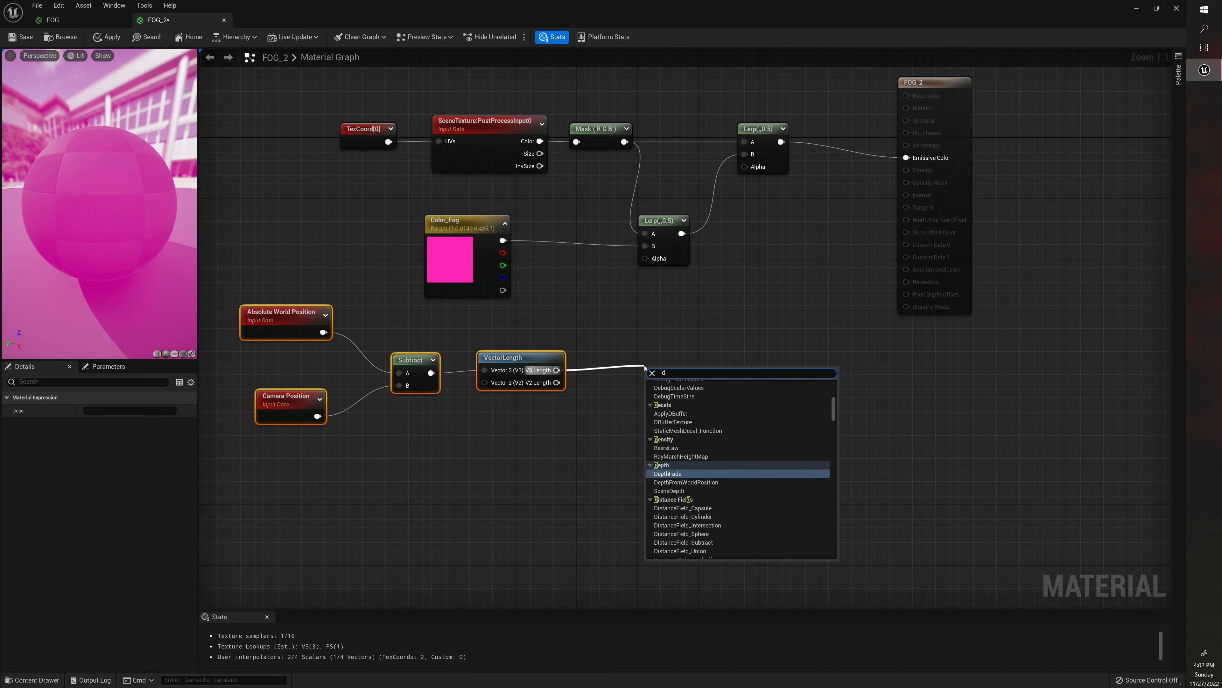
type("iv")
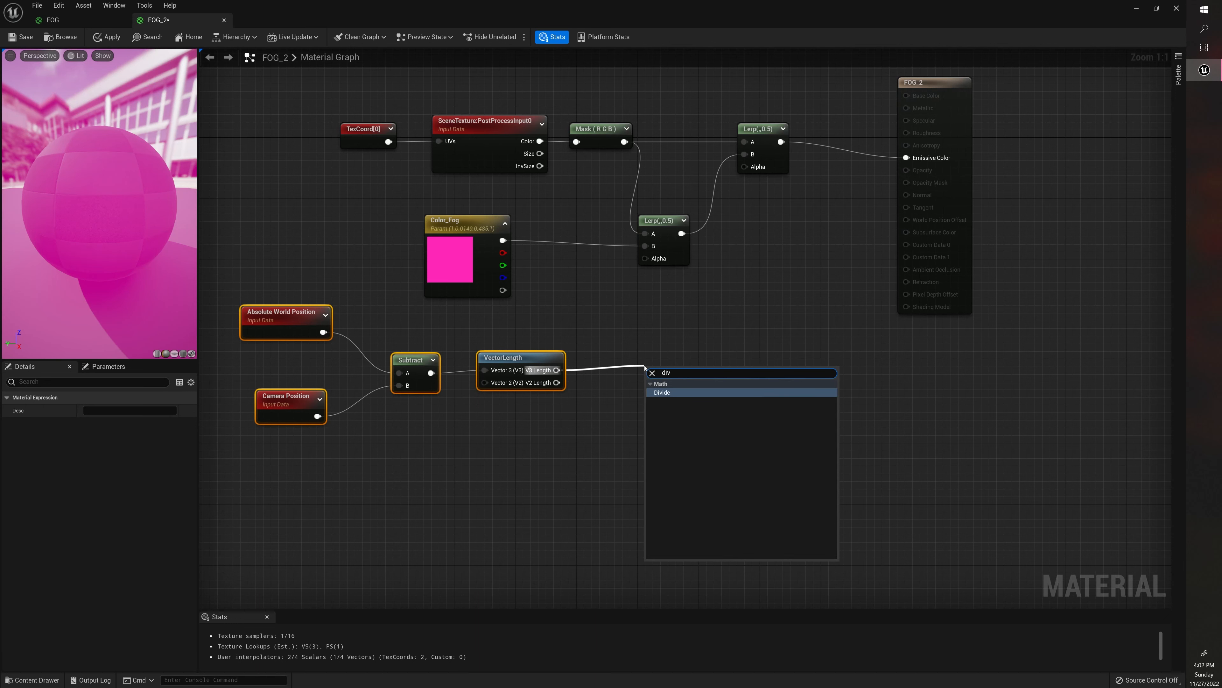
key("Return")
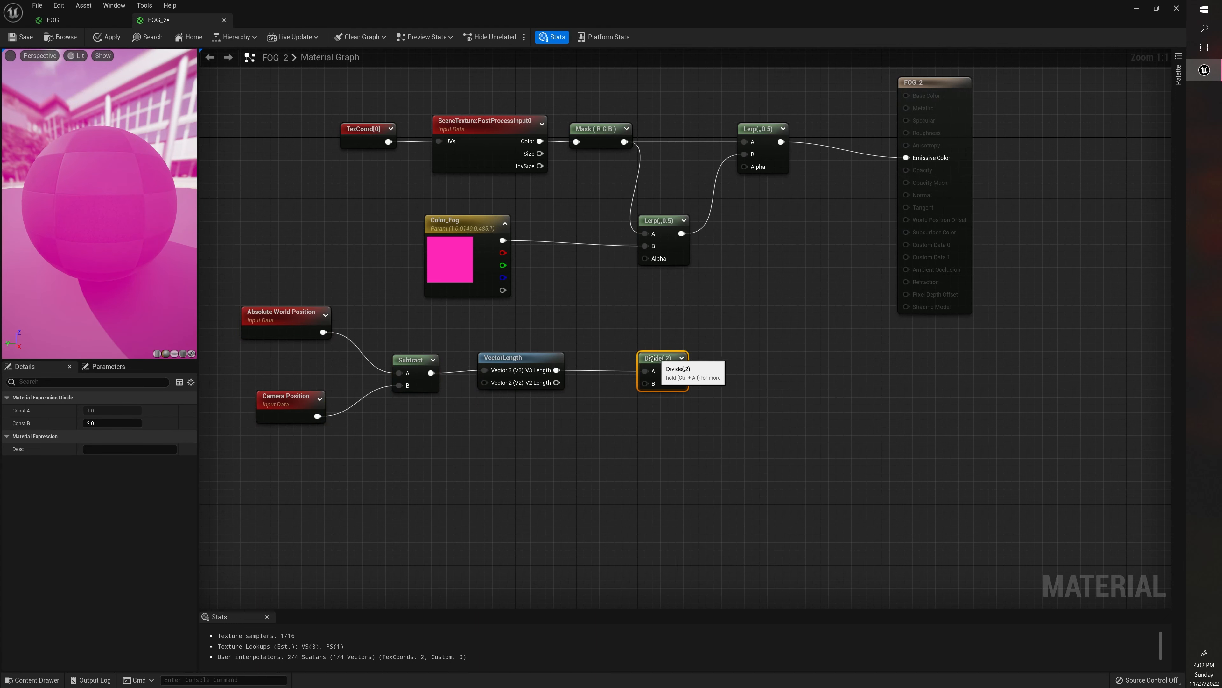
- Add a constant in the empty space below the Subtract and VectorLength nodes and convert it to a scalar parameter
left_click(426, 475)
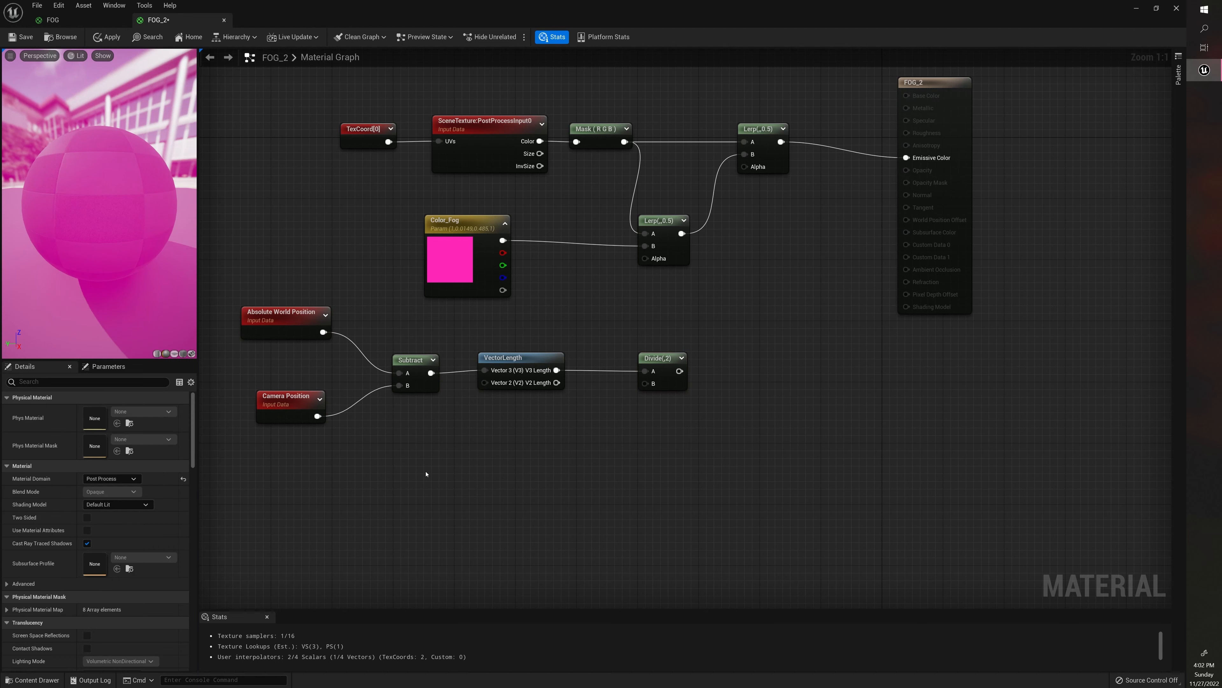
left_click(443, 471)
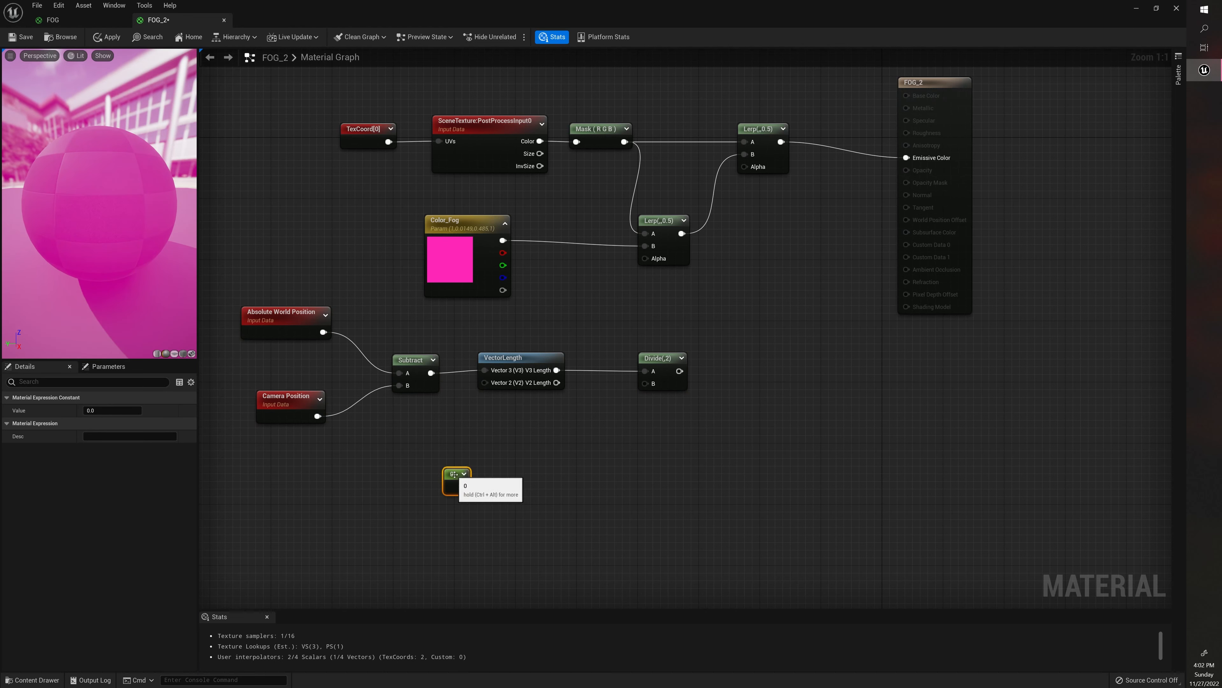
left_click_drag(454, 471, 471, 457)
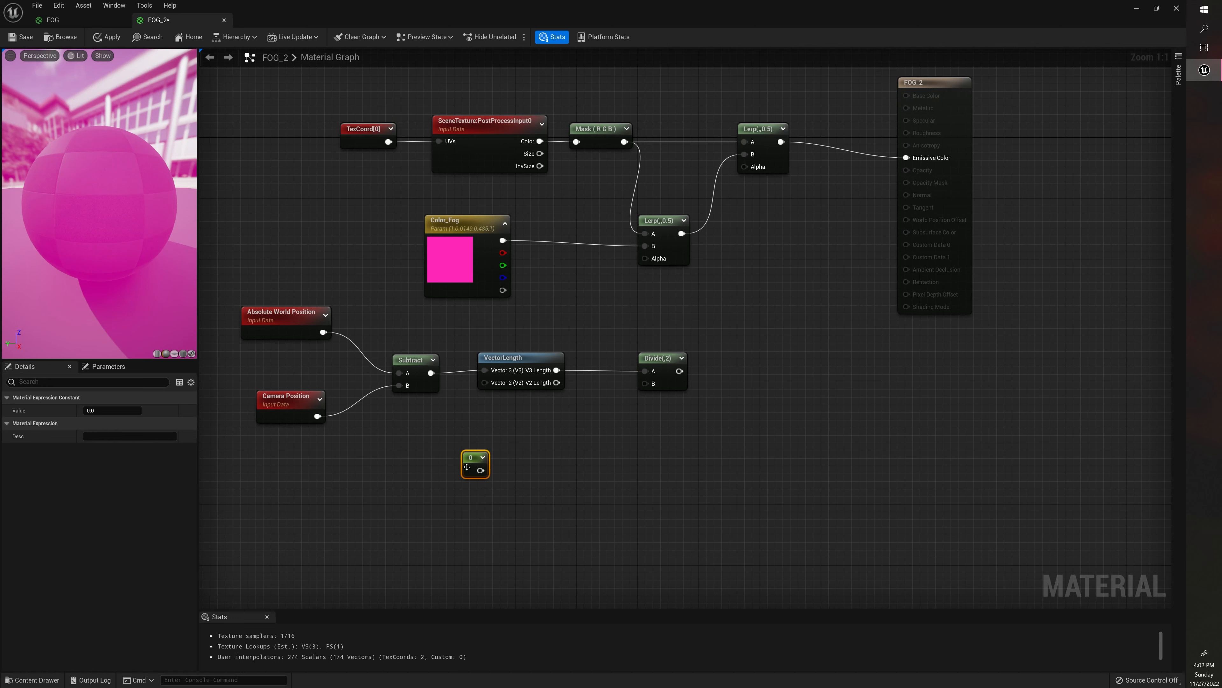
right_click(471, 461)
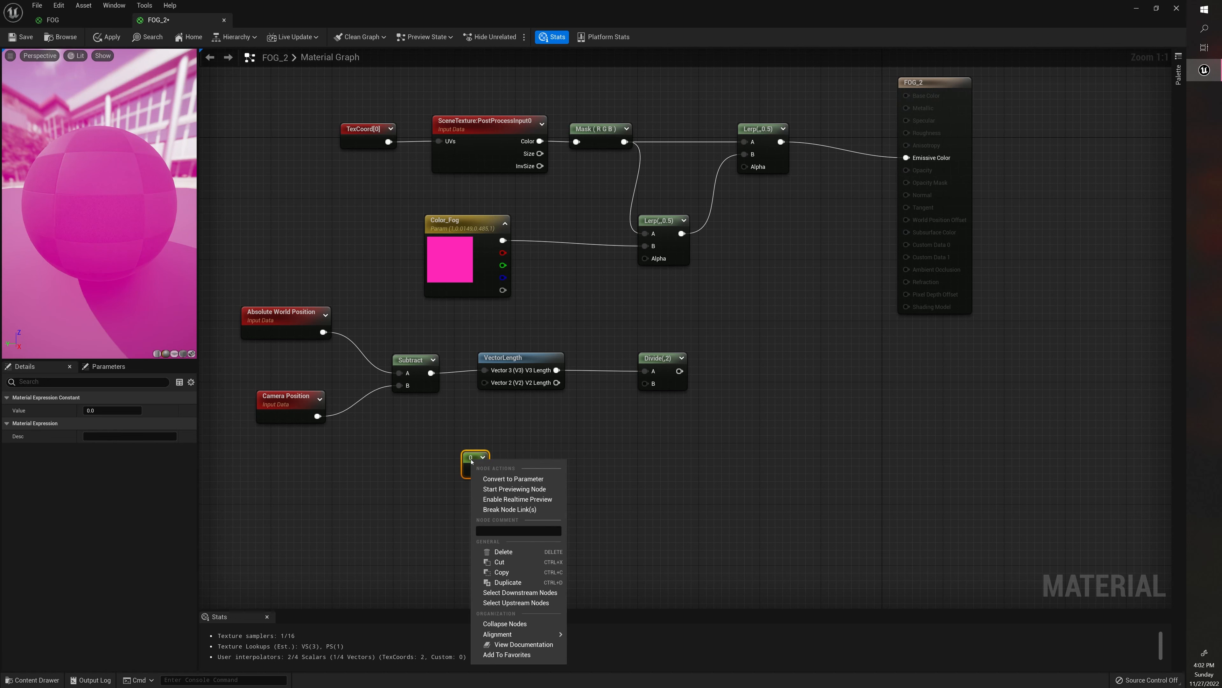
left_click(496, 479)
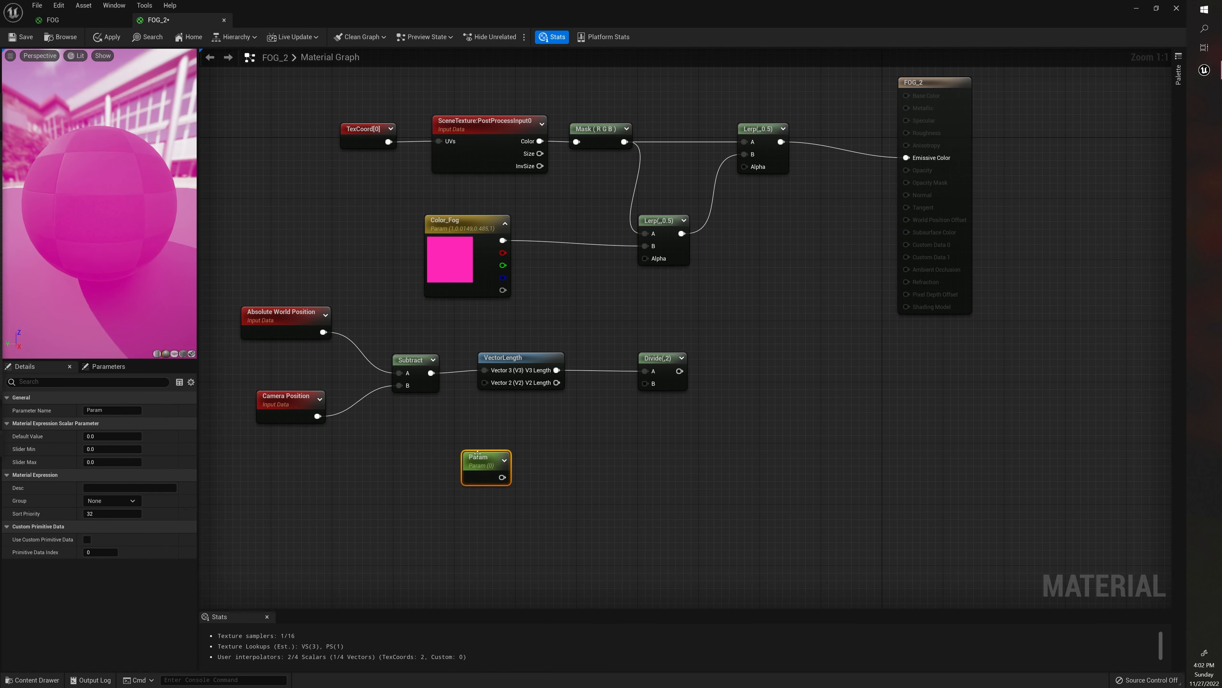
left_click_drag(486, 461, 444, 453)
left_click(533, 482)
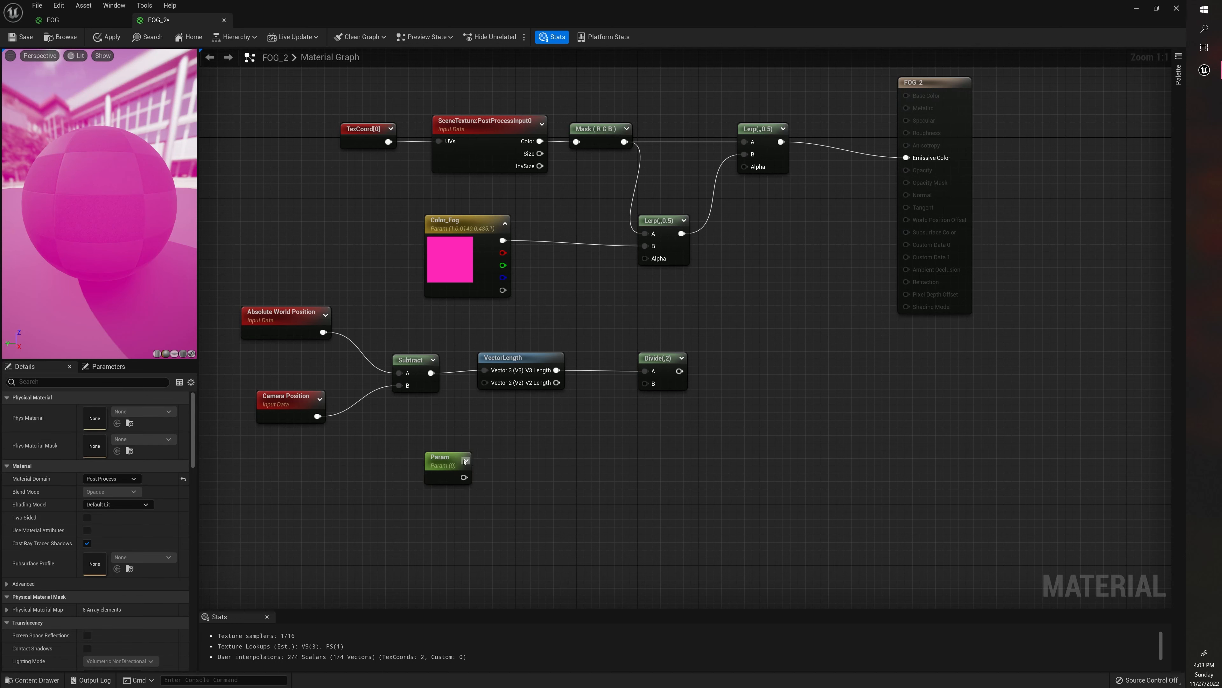
- Name the new scalar parameter FG_Fog and set its default value to 500
left_click(444, 461)
left_click(112, 410)
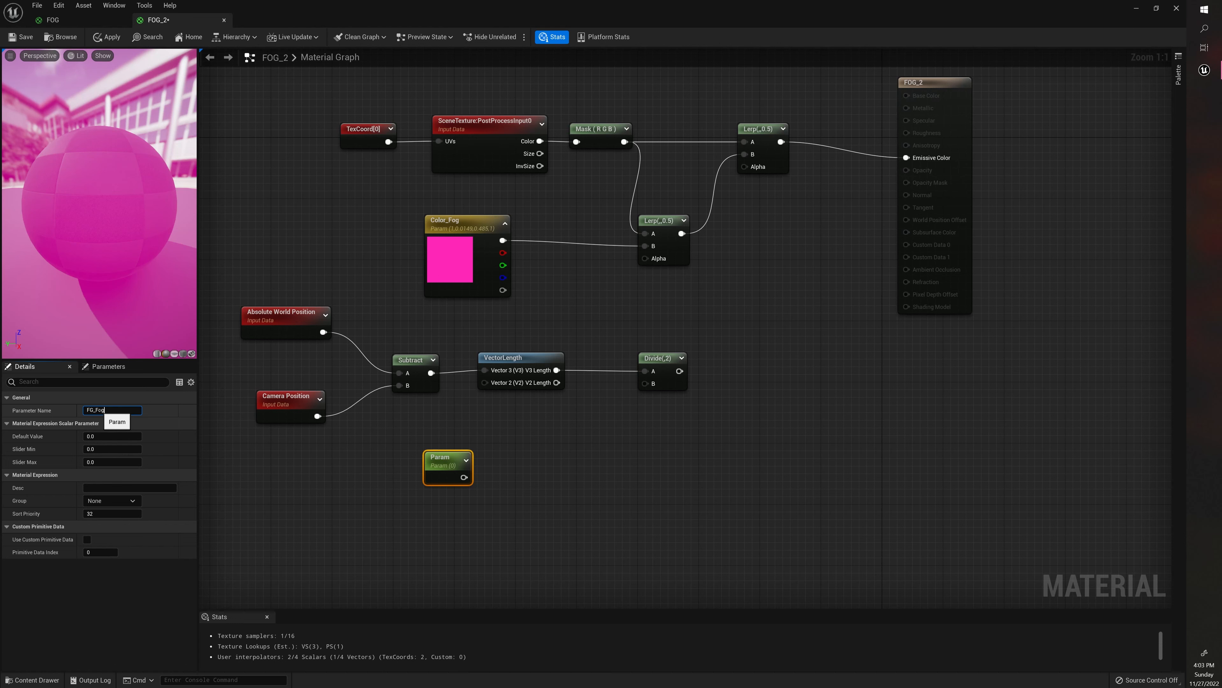
key("Return")
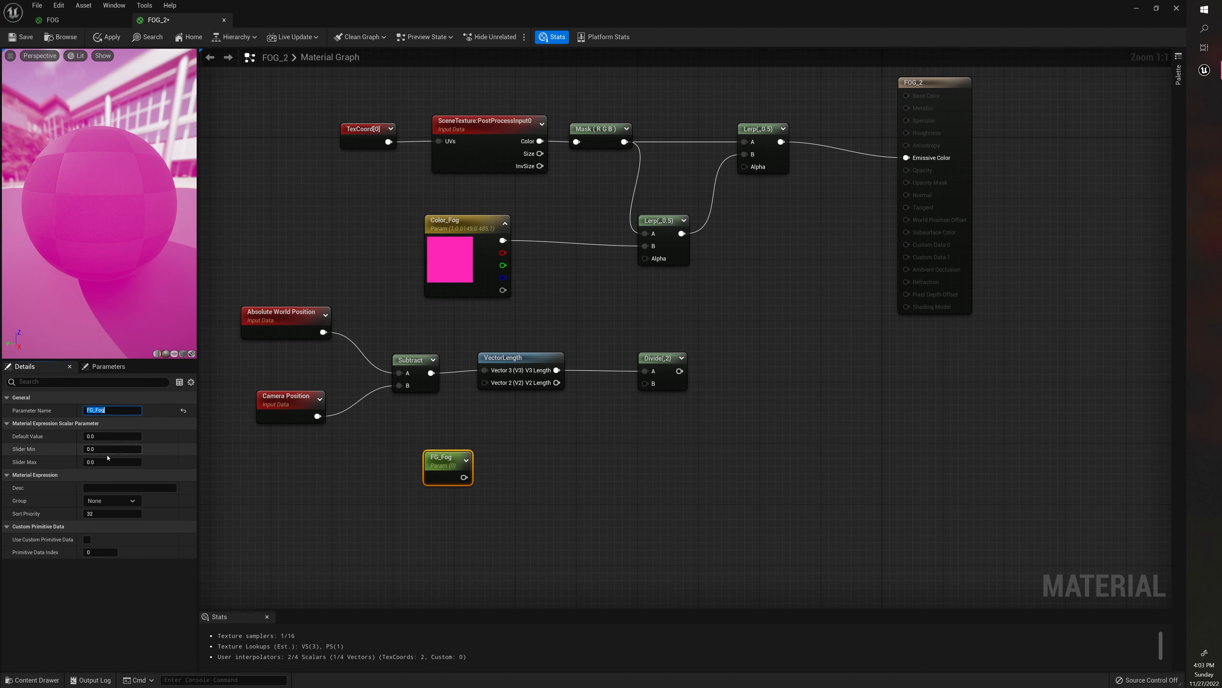
left_click(101, 435)
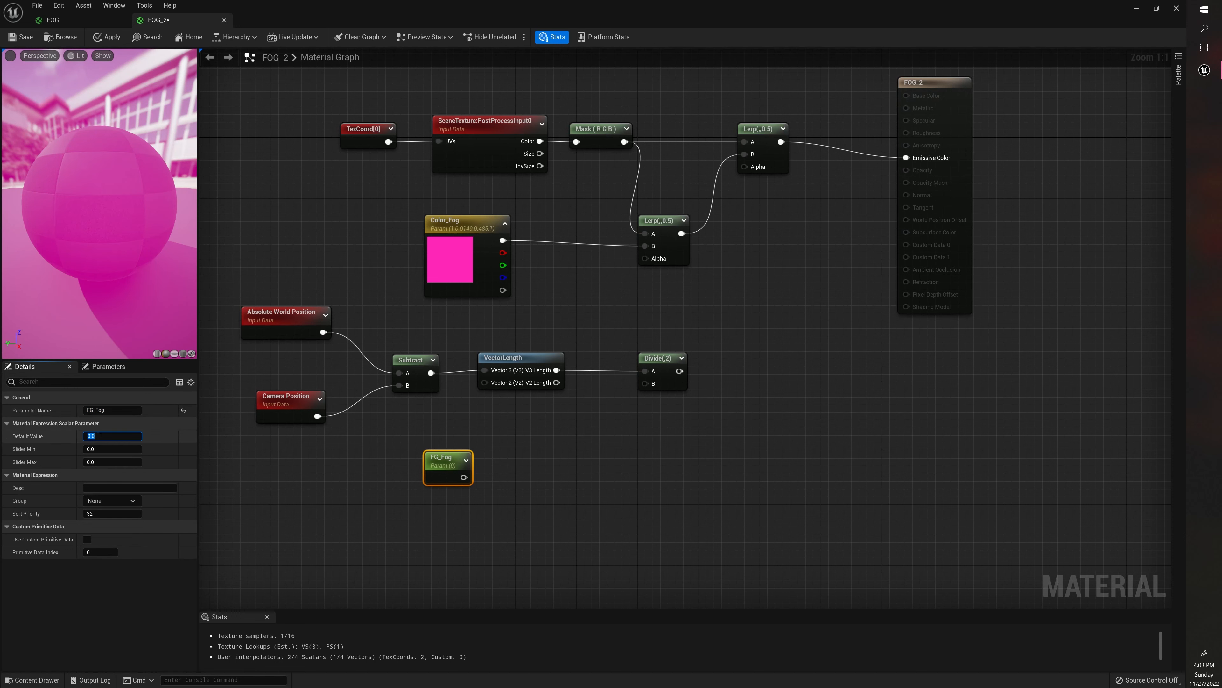
key("Return")
- Connect FG_Fog to input B of Divide and feed the Divide output into a new Clamp node beside it
left_click_drag(477, 464, 614, 358)
right_click_drag(682, 371, 591, 374)
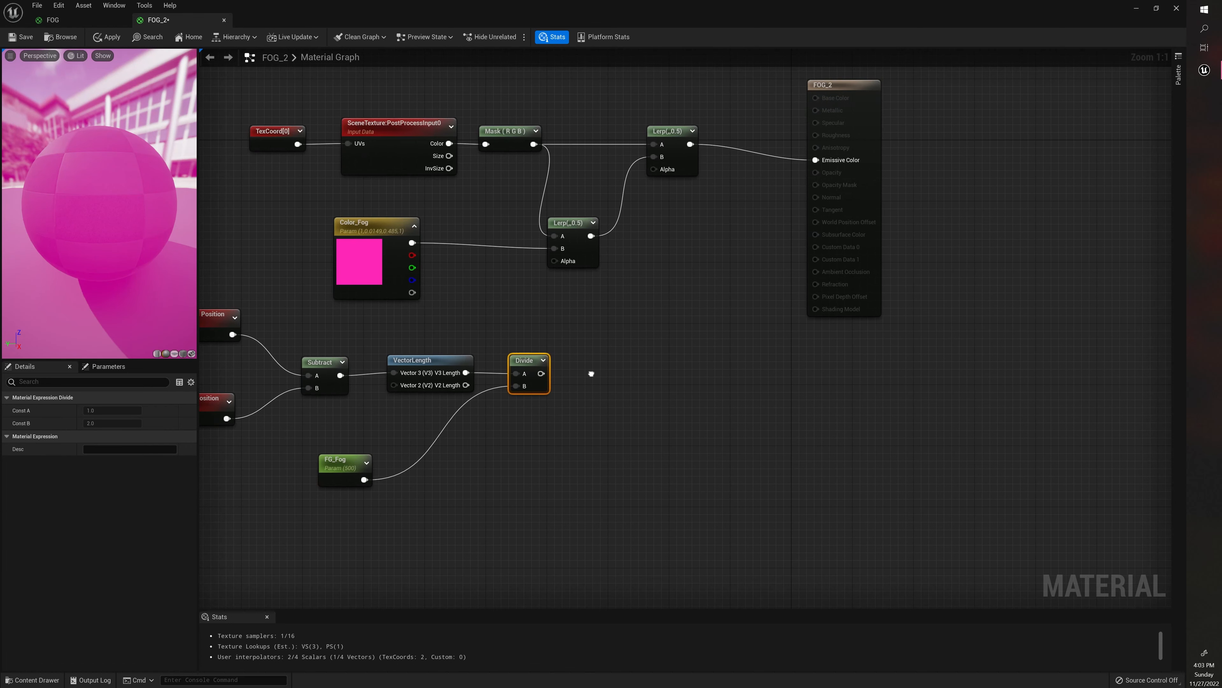
left_click_drag(542, 376, 586, 369)
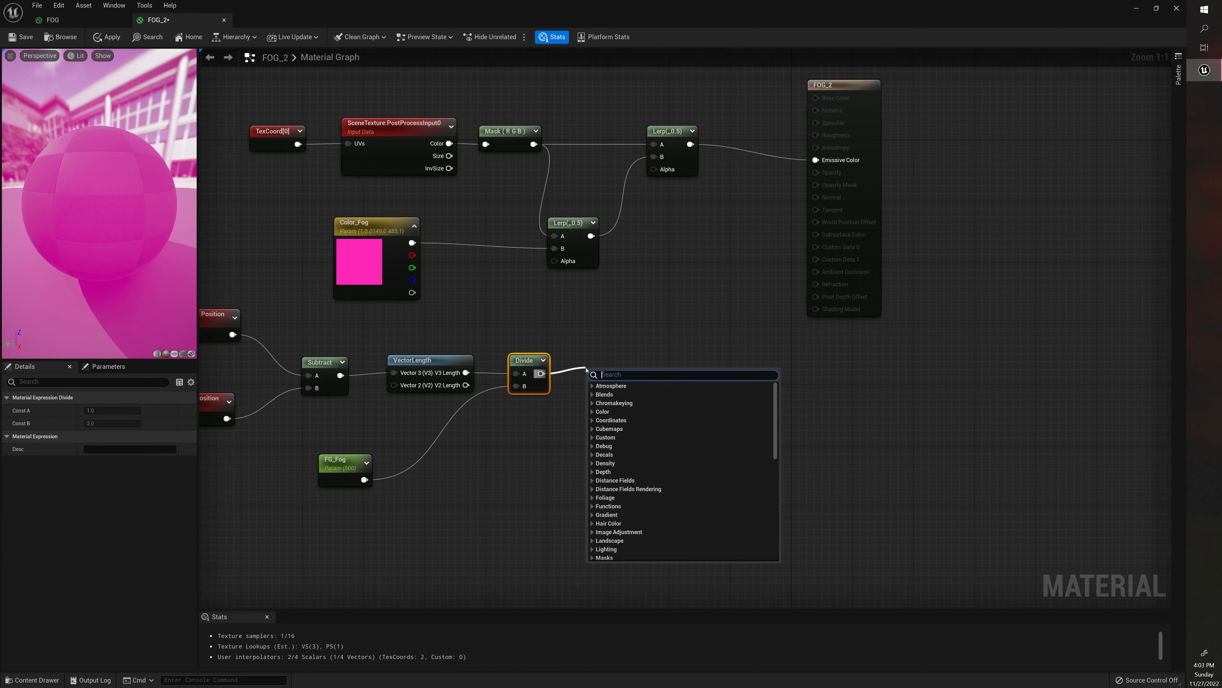
type("clam")
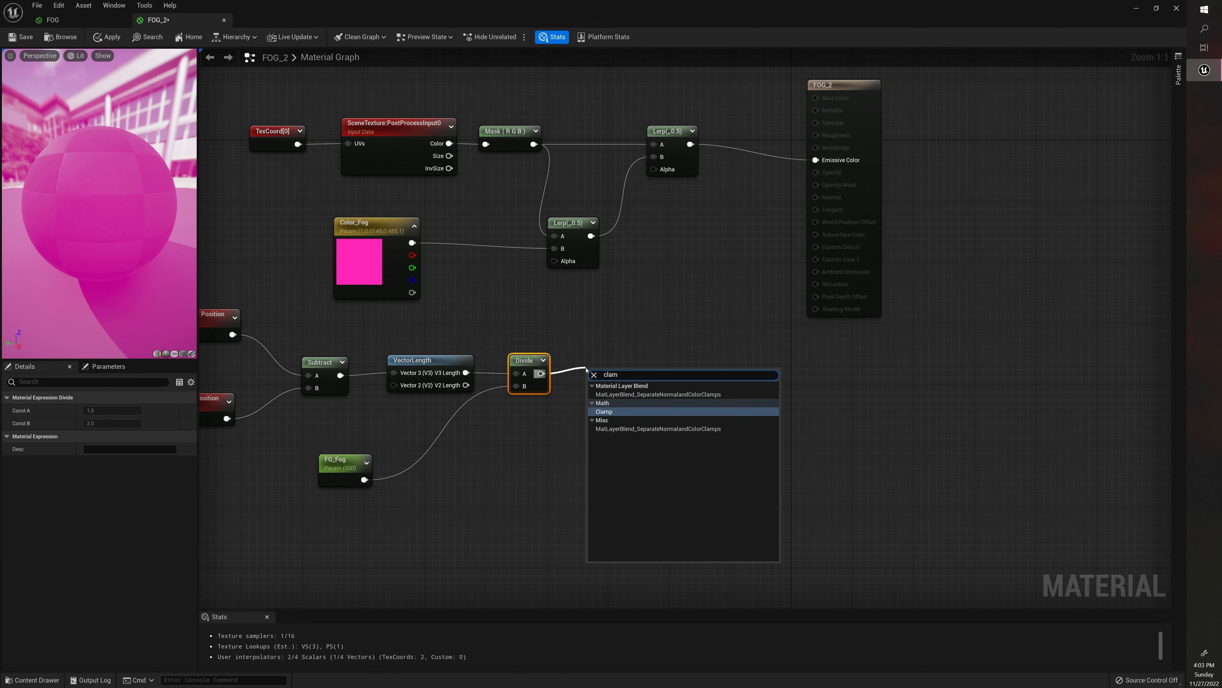
key("Return")
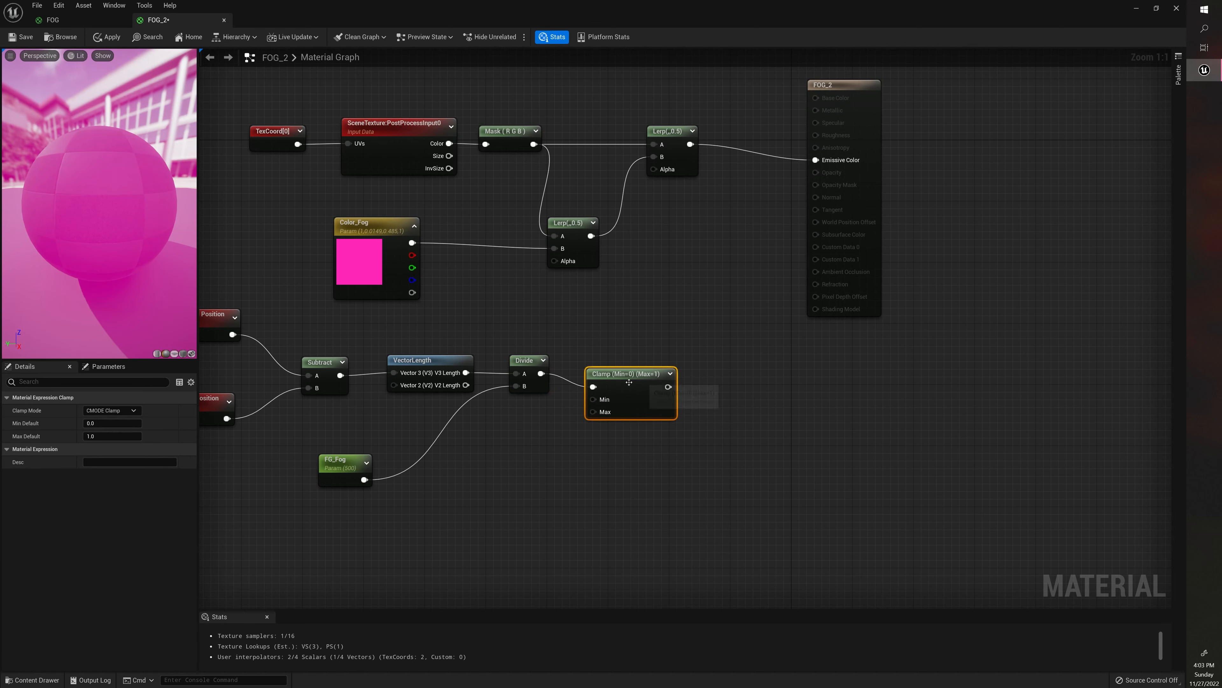
left_click_drag(629, 381, 602, 359)
- Connect the Clamp output to the Alpha of the Lerp fed by Color_Fog and shift the distance nodes left
right_click_drag(602, 328, 564, 349)
left_click_drag(614, 387, 516, 282)
left_click_drag(518, 538, 260, 373)
left_click(559, 373, "ctrl")
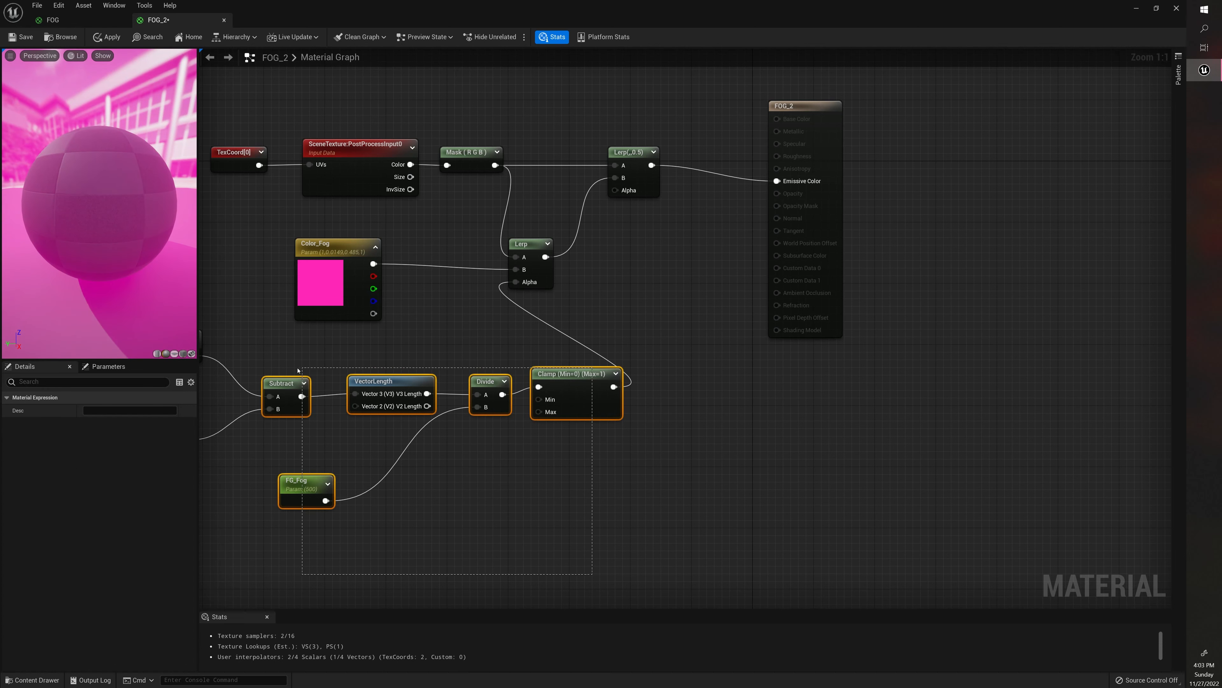
left_click_drag(558, 374, 436, 375)
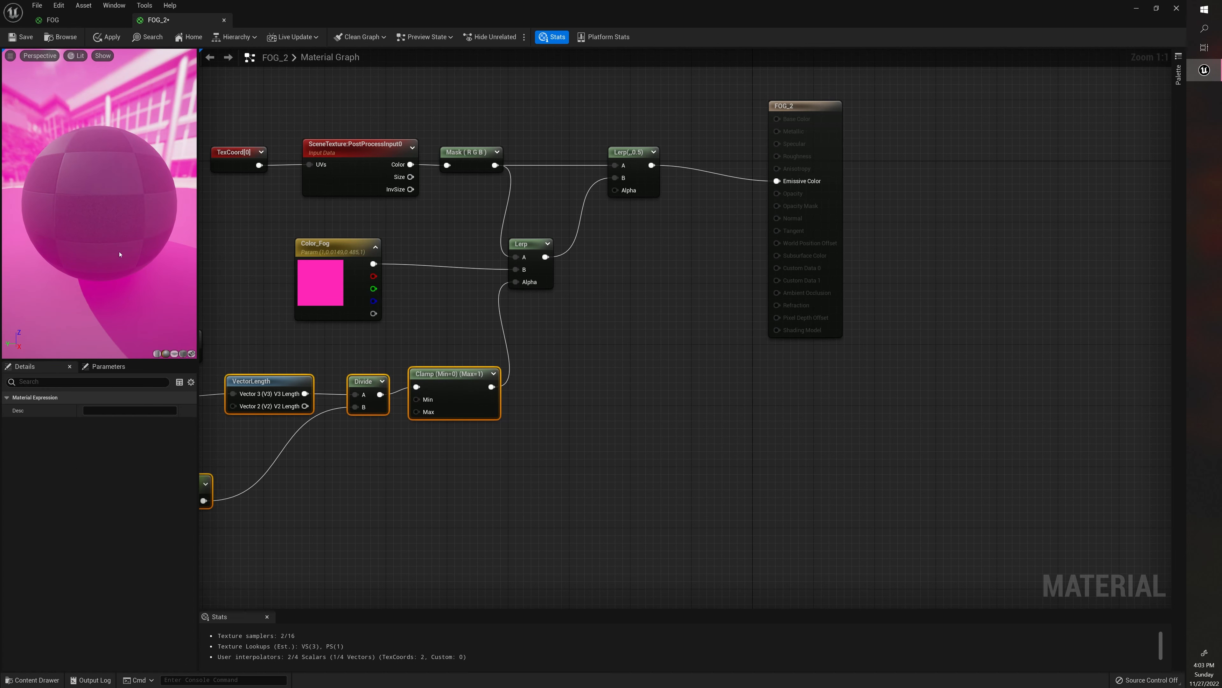
left_click(596, 383)
mouse_move(580, 360)
right_mouse_down()
mouse_move(642, 359)
mouse_move(603, 351)
right_mouse_up()
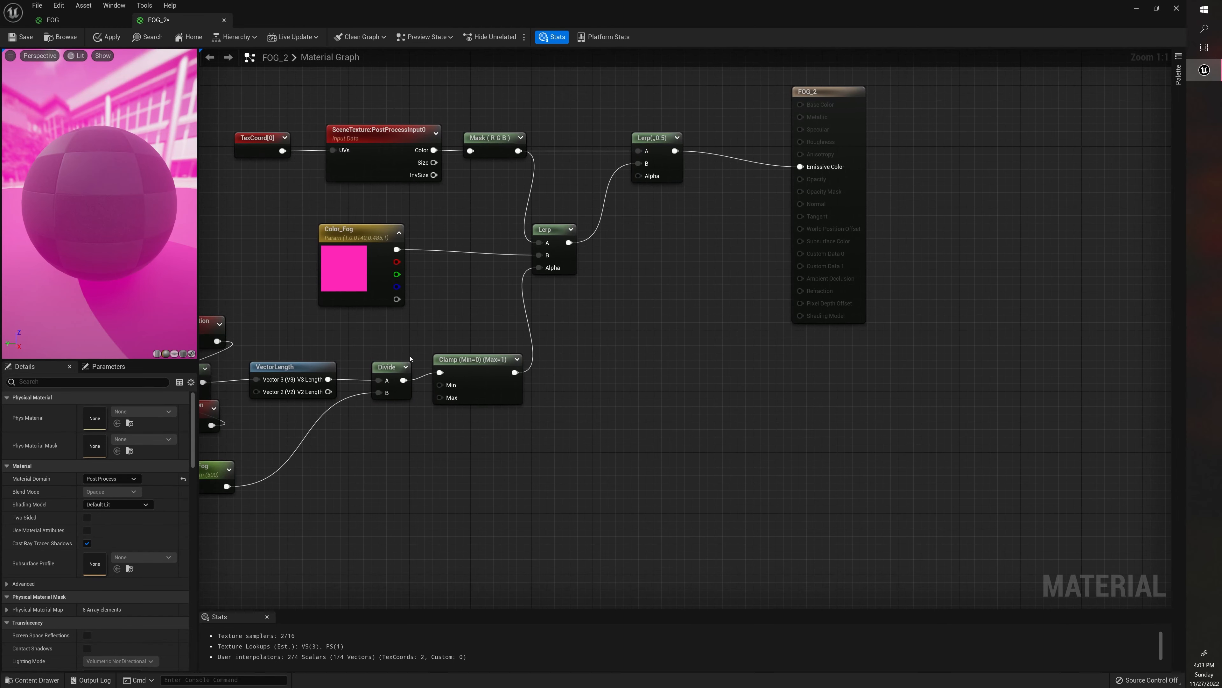
- Feed V3 Length into input A of a second Divide node beyond the Clamp, and move the first Divide and Clamp down to make room
left_click_drag(313, 368, 590, 340)
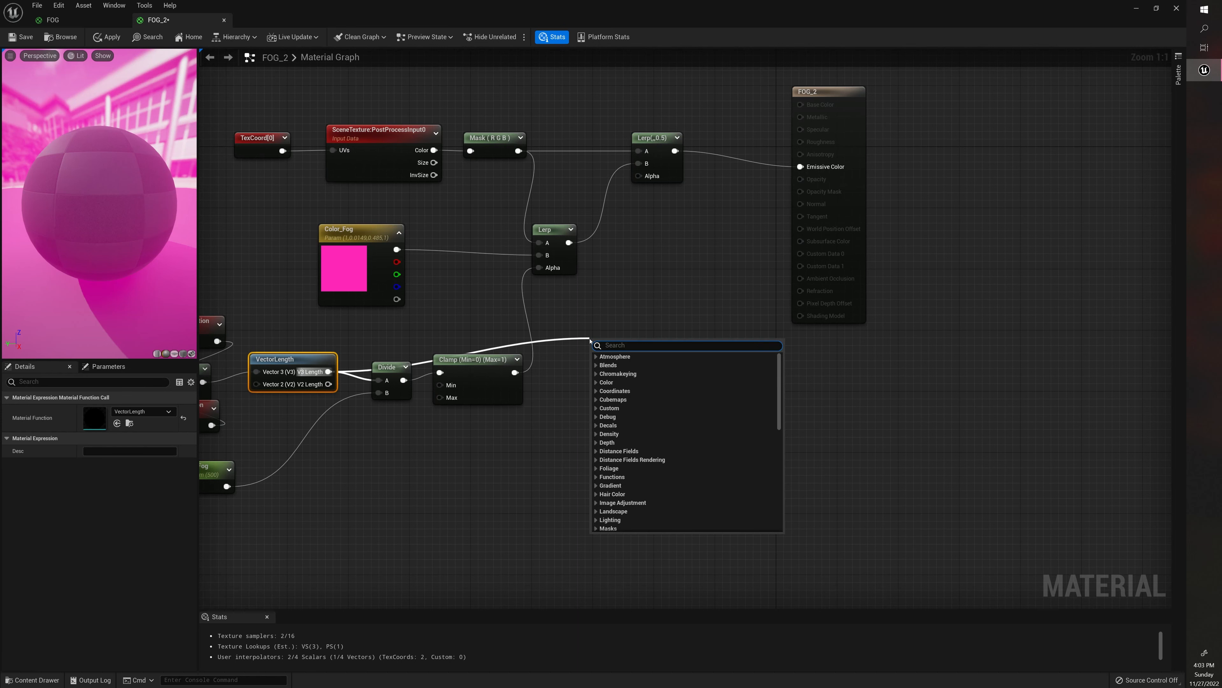
type("divide")
key("Return")
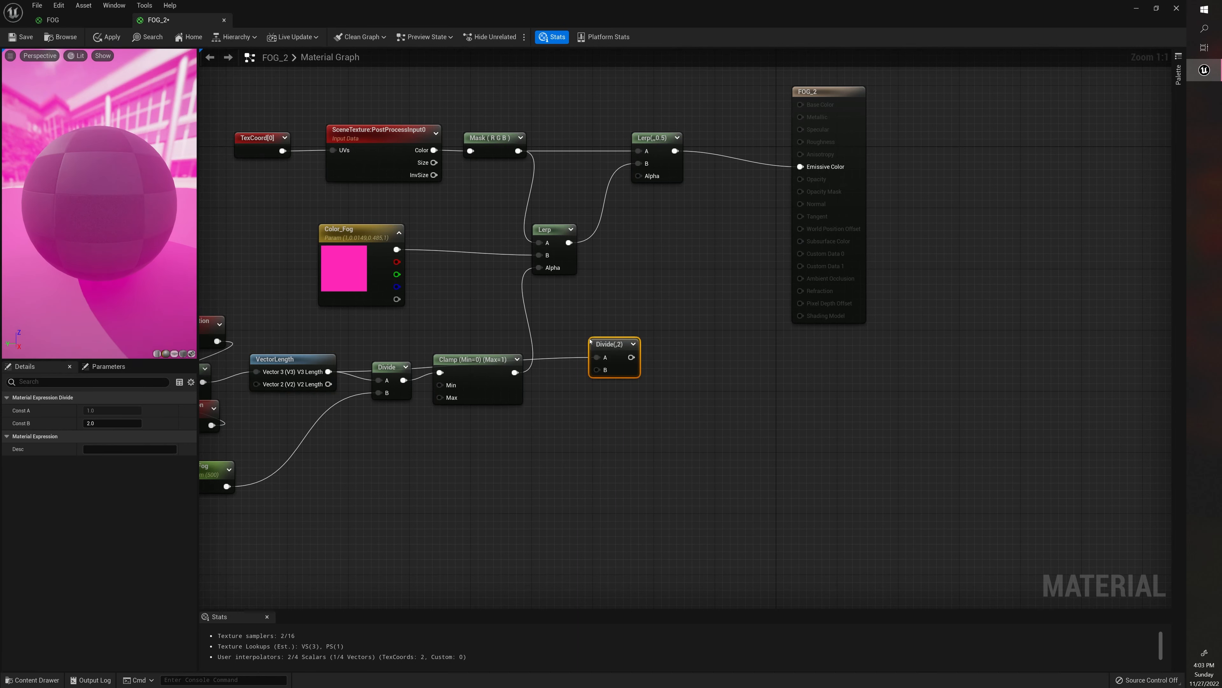
left_click_drag(406, 441, 460, 420)
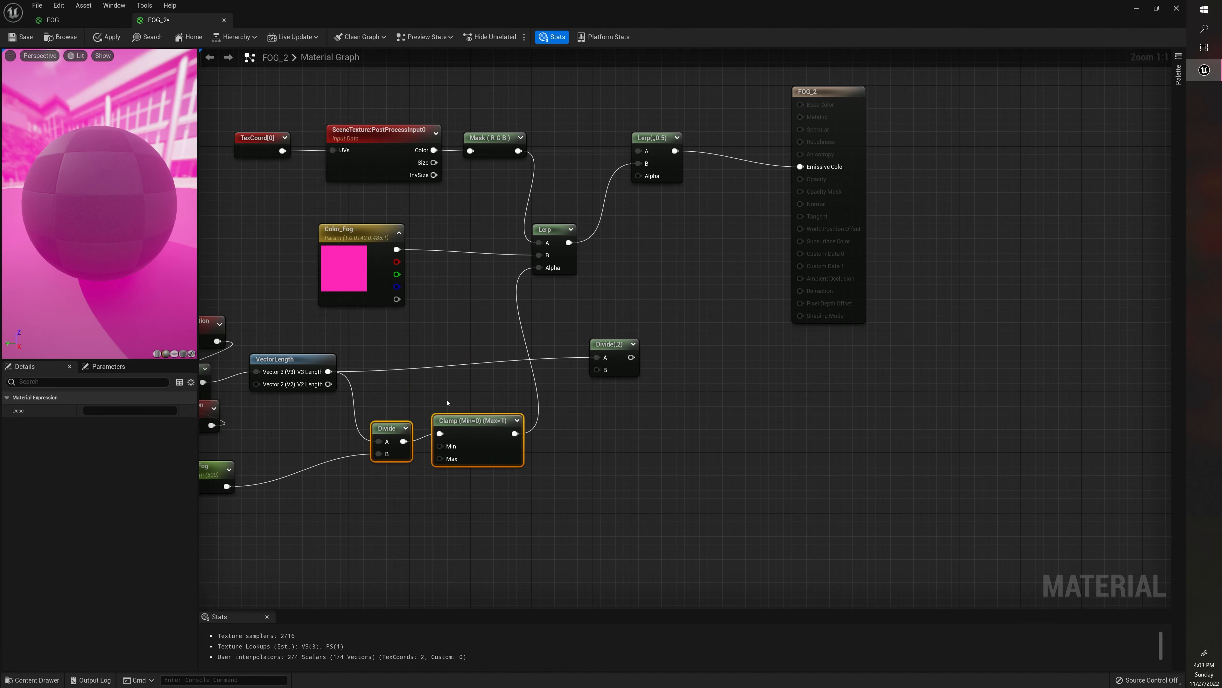
left_click_drag(616, 345, 637, 344)
left_click(595, 447)
right_click_drag(590, 456, 648, 446)
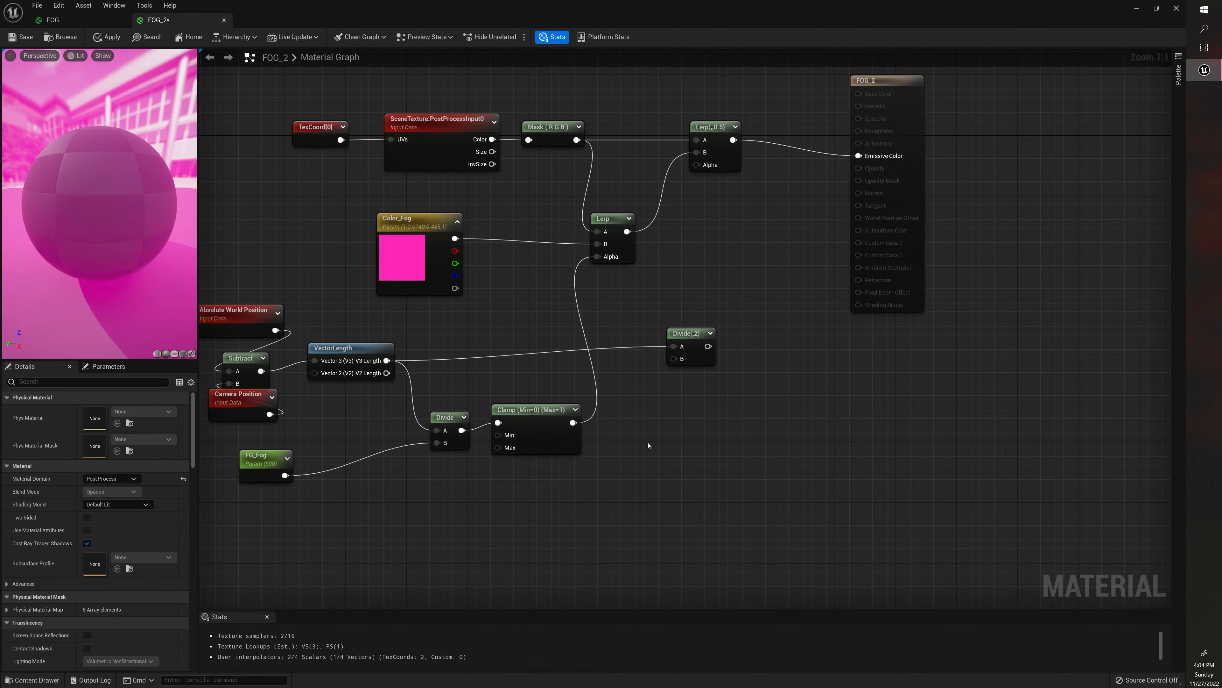
- Add a constant below the second Divide node and convert it to a scalar parameter named BG_Fog
left_click(642, 424)
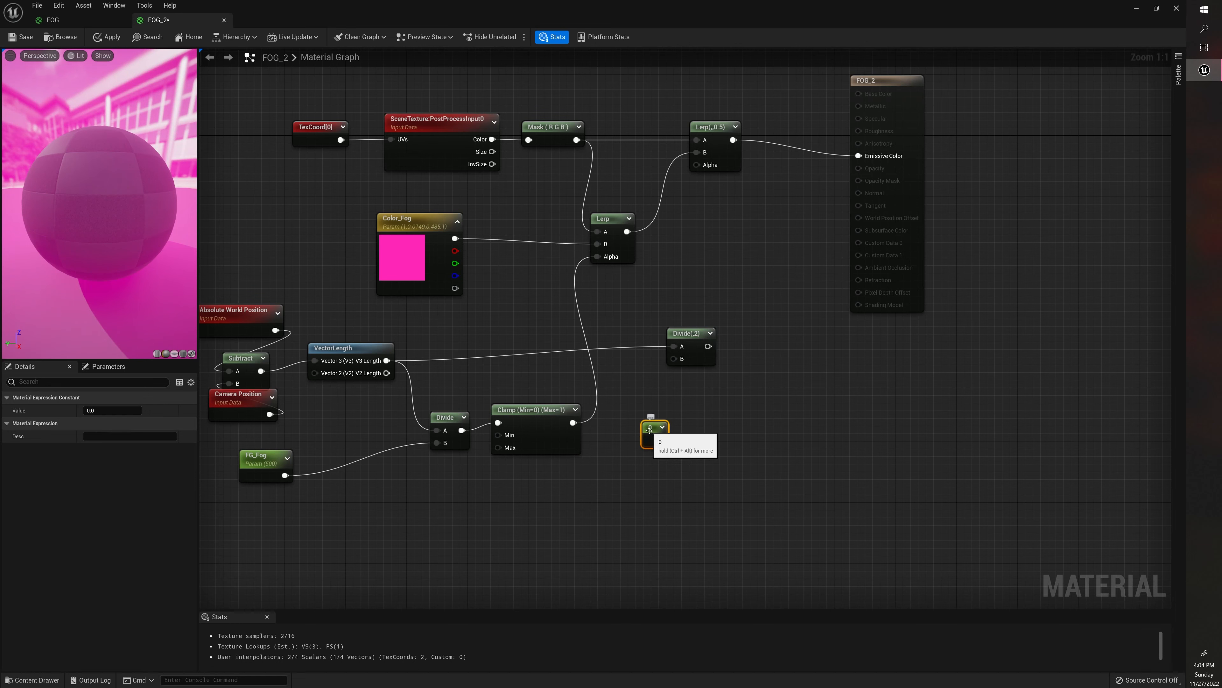
right_click(650, 433)
left_click(661, 450)
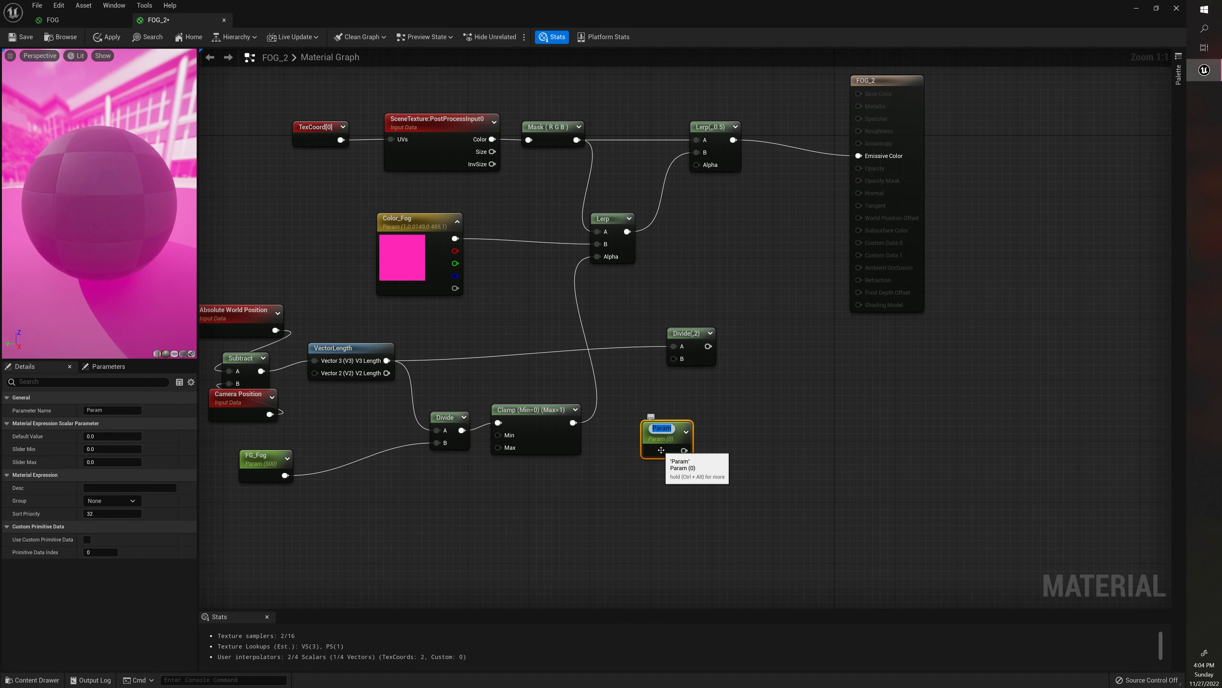
type("BG_Fog")
key("Return")
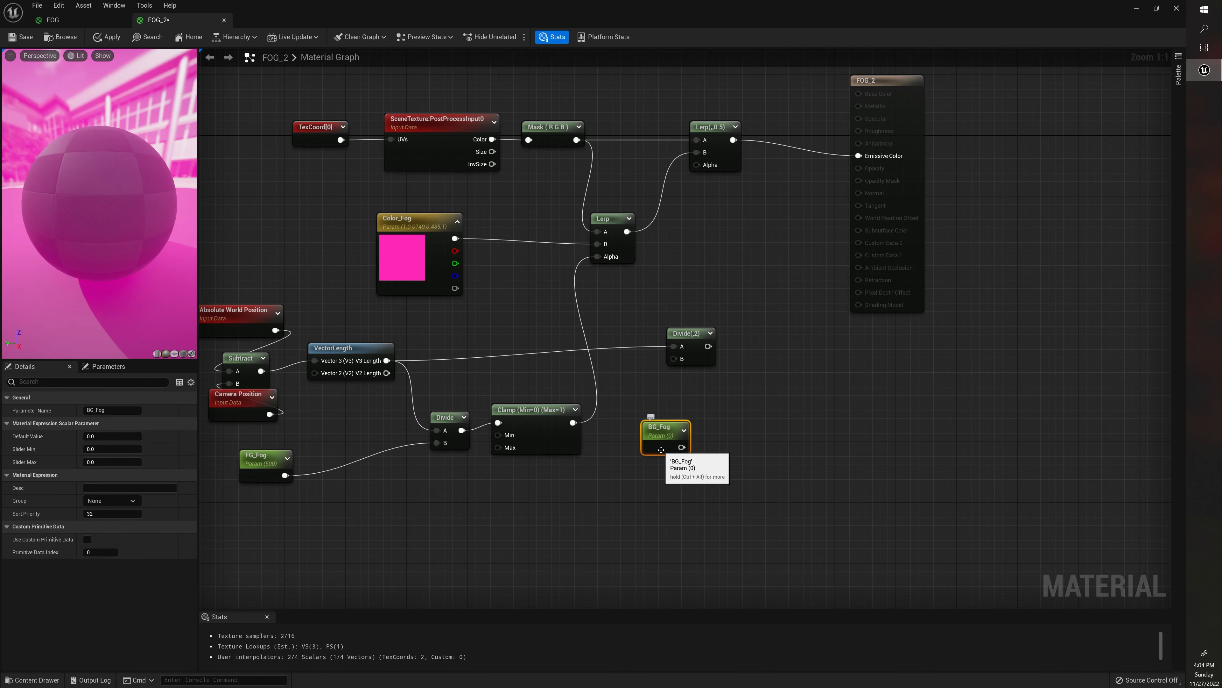
- Set the default value of BG_Fog to 4000 and connect it to input B of the second Divide node
left_click(118, 437)
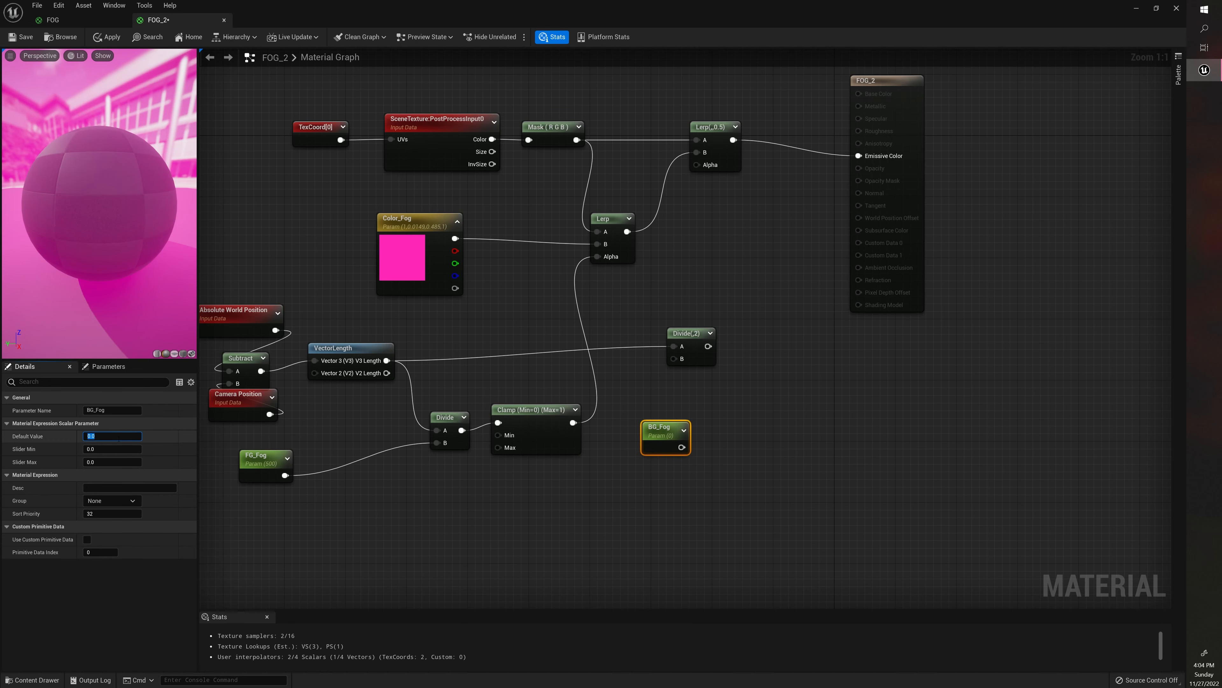
key("Return")
left_click_drag(664, 436, 673, 362)
- Feed the second Divide output into a new Clamp and connect that Clamp to the Alpha of the Lerp driving Emissive Color
right_click_drag(702, 351, 661, 374)
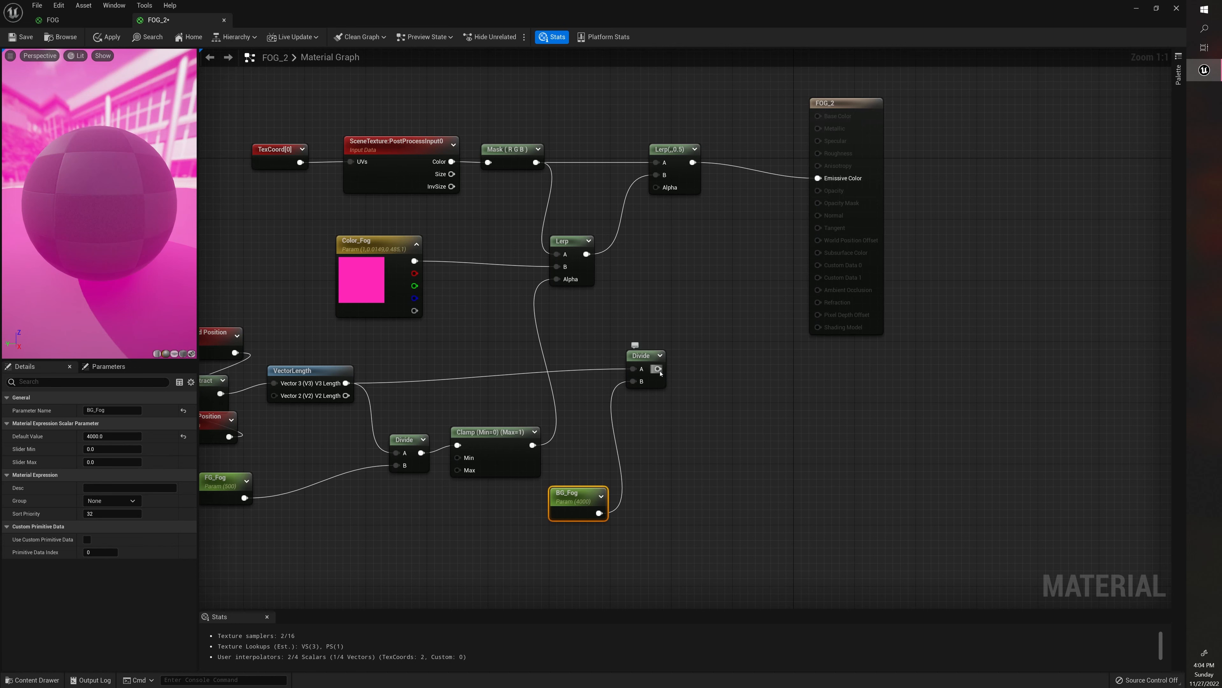
left_click_drag(657, 369, 699, 369)
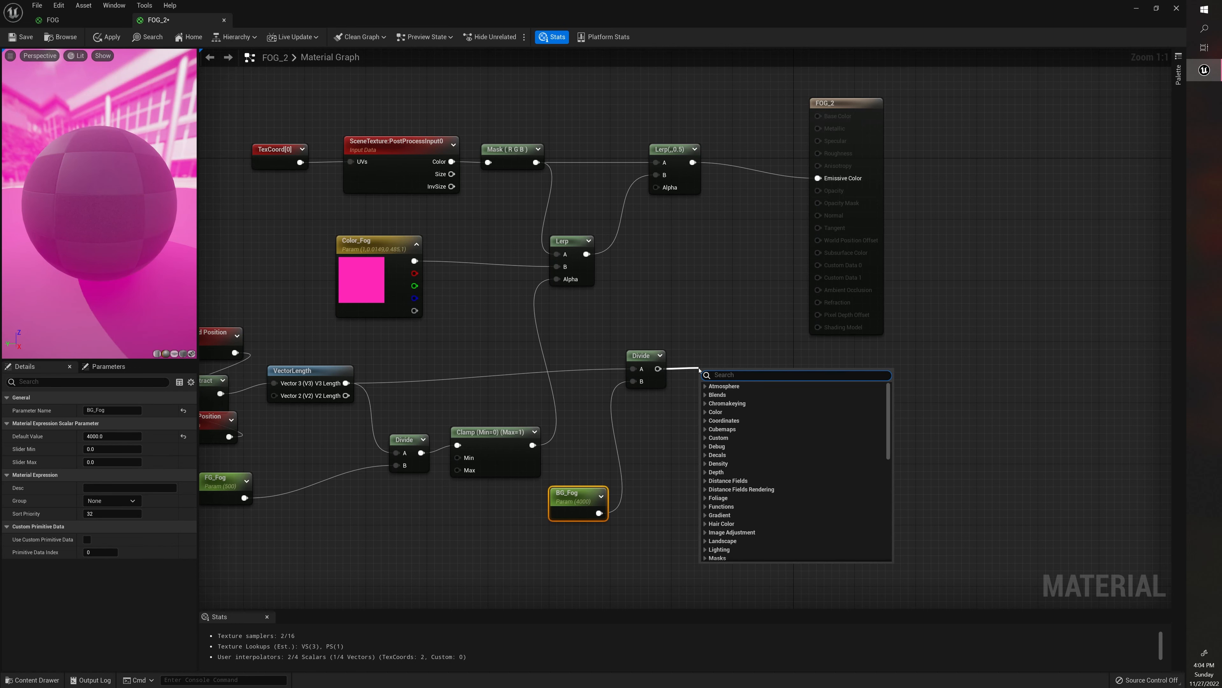
type("clamp")
key("Return")
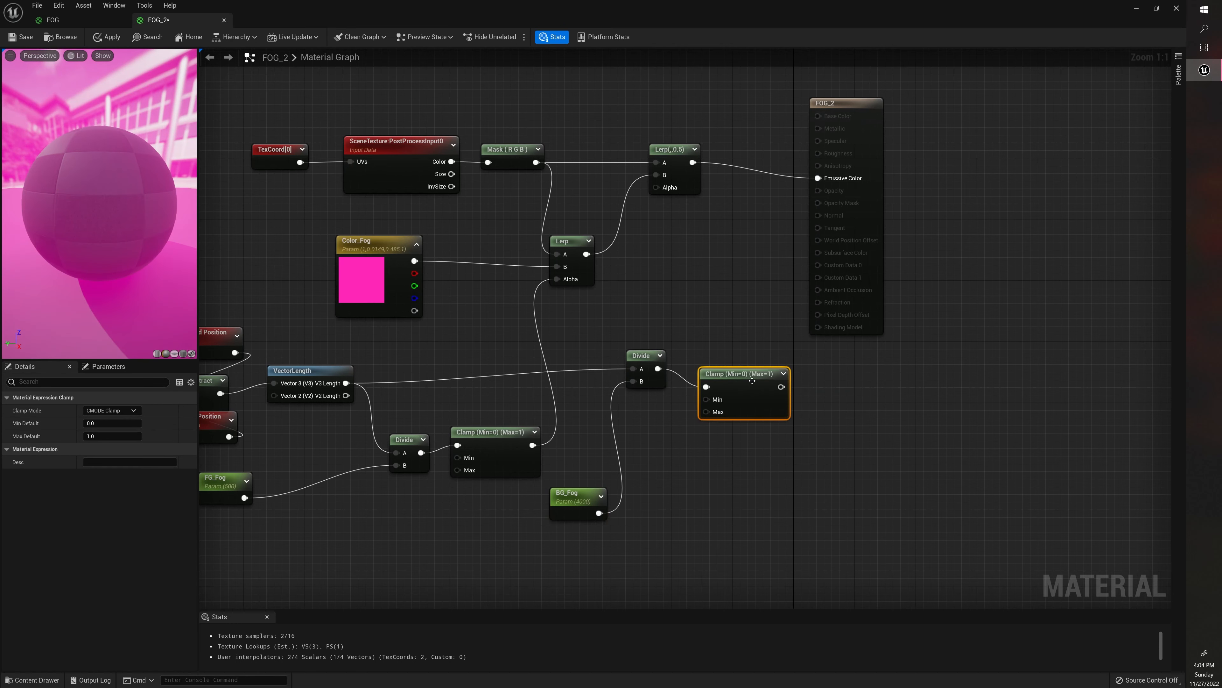
left_click_drag(752, 380, 667, 192)
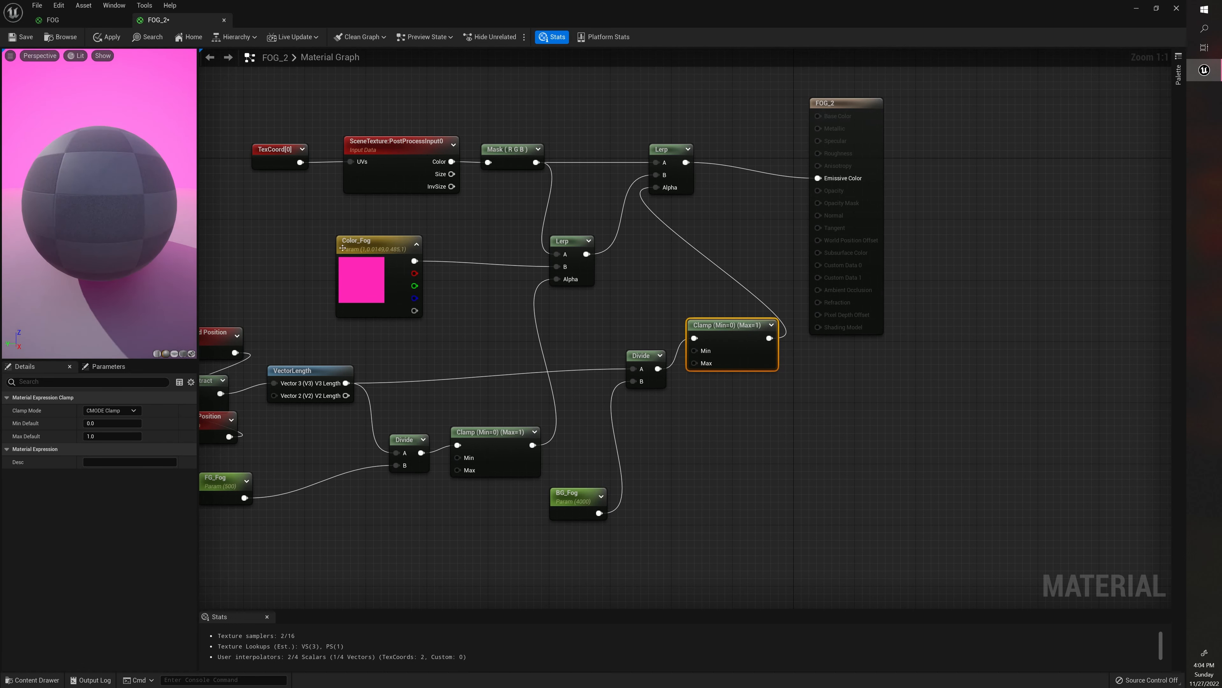
- Save the FOG_2 material and change the Color_Fog default color to white (1,1,1,1)
left_click(16, 43)
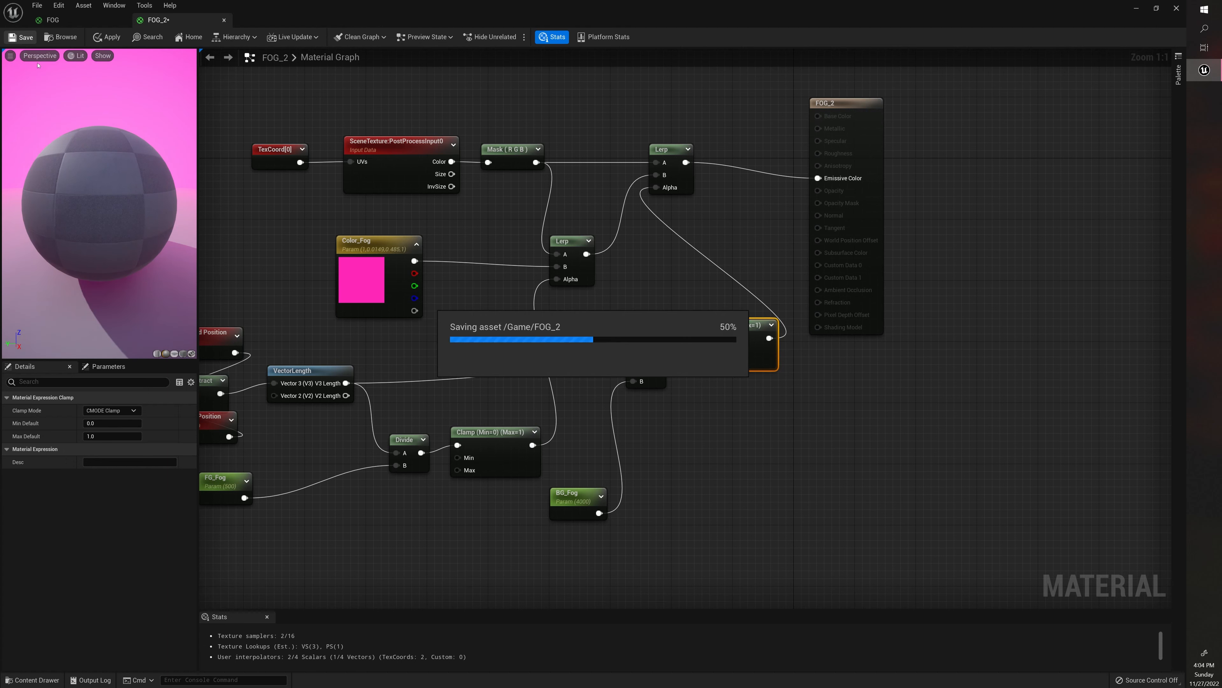
scroll(466, 313, "down", 1)
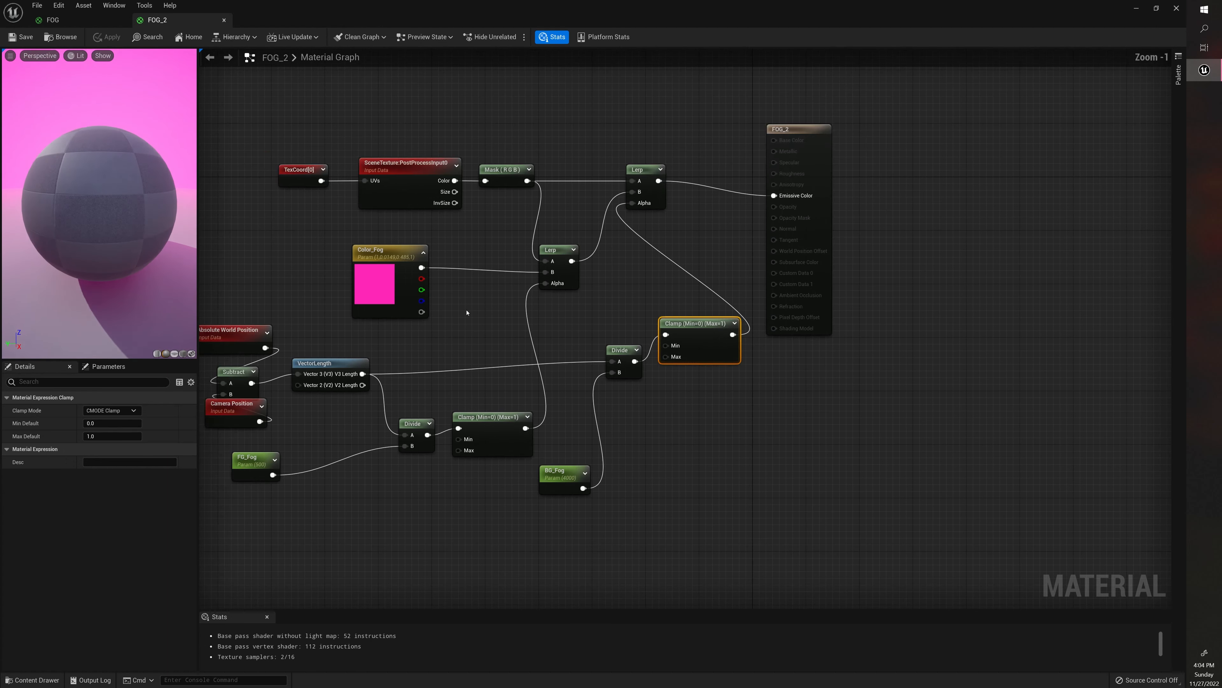
right_click_drag(373, 284, 436, 269)
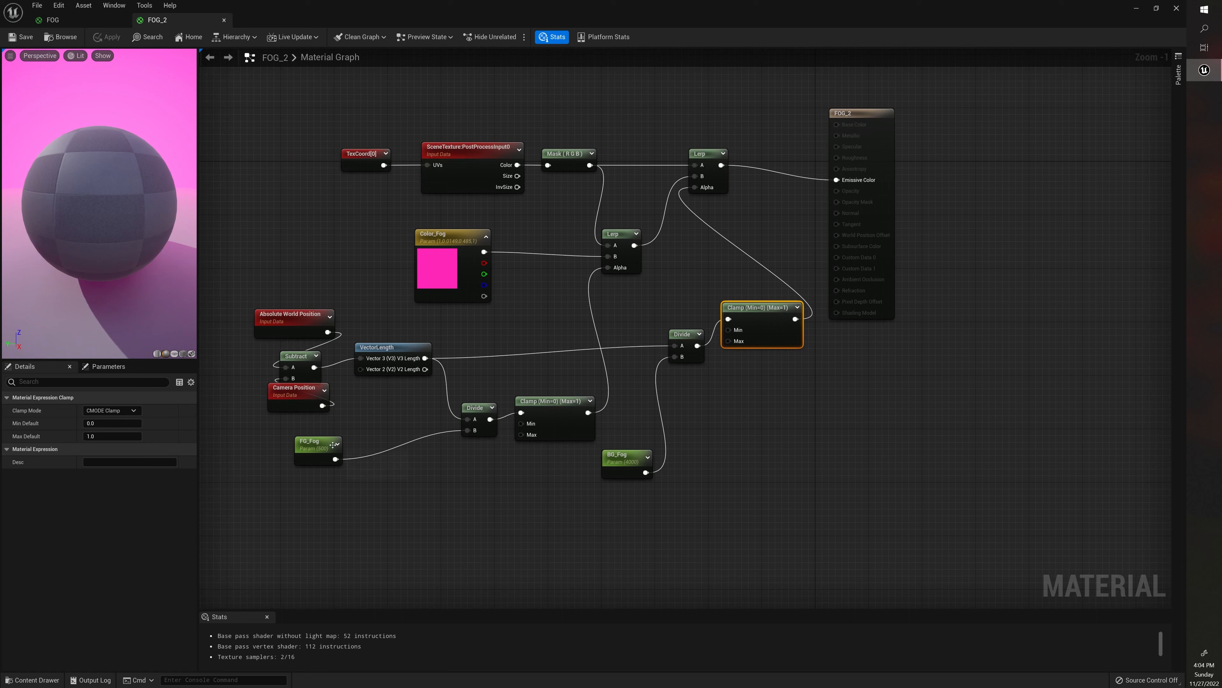
left_click(436, 268)
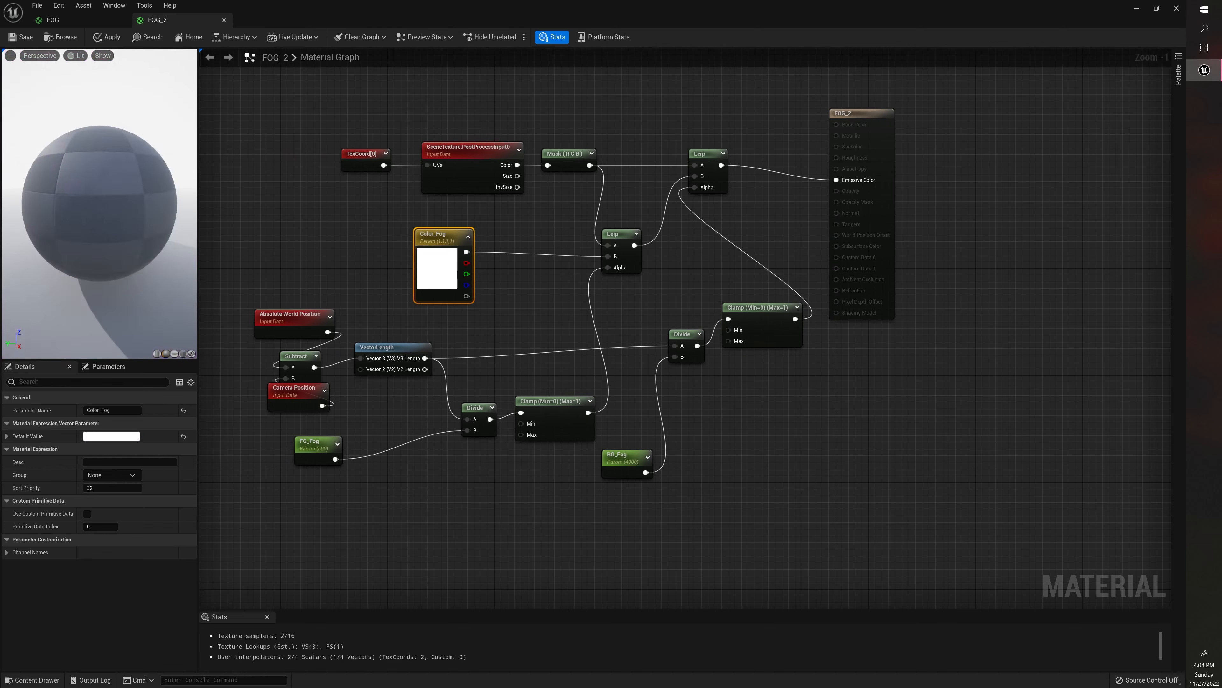
- Try default values of 100 and 50 for the FG_Fog parameter
left_click(312, 442)
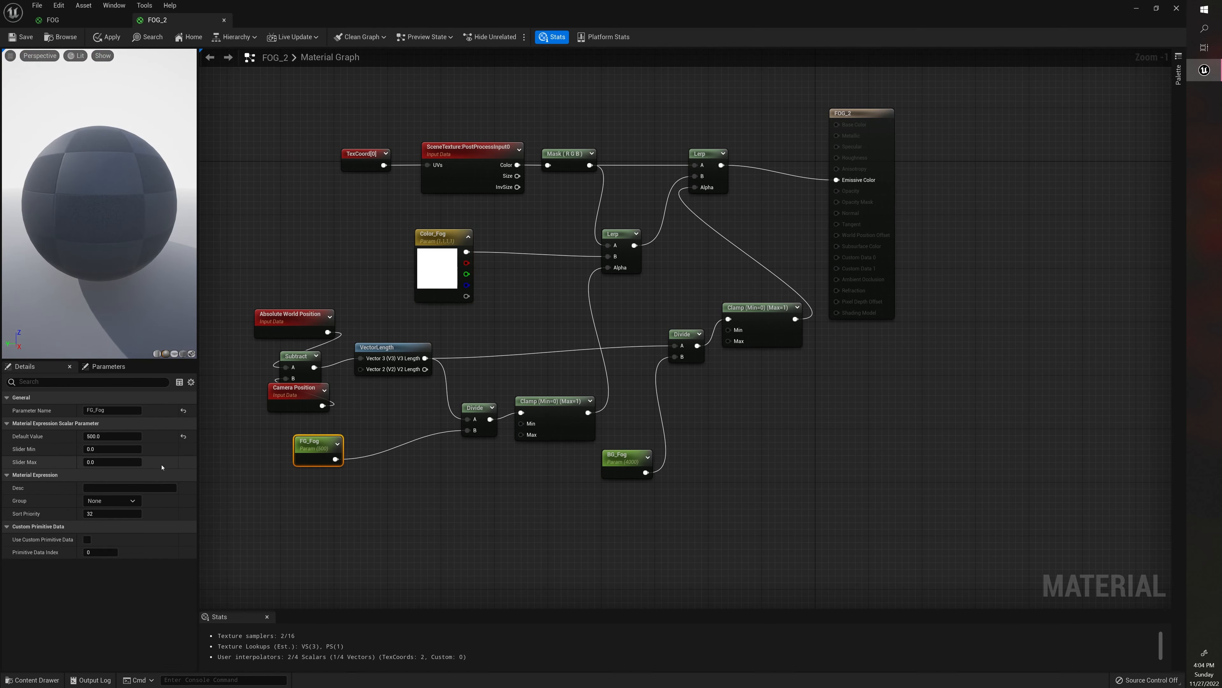
left_click(111, 436)
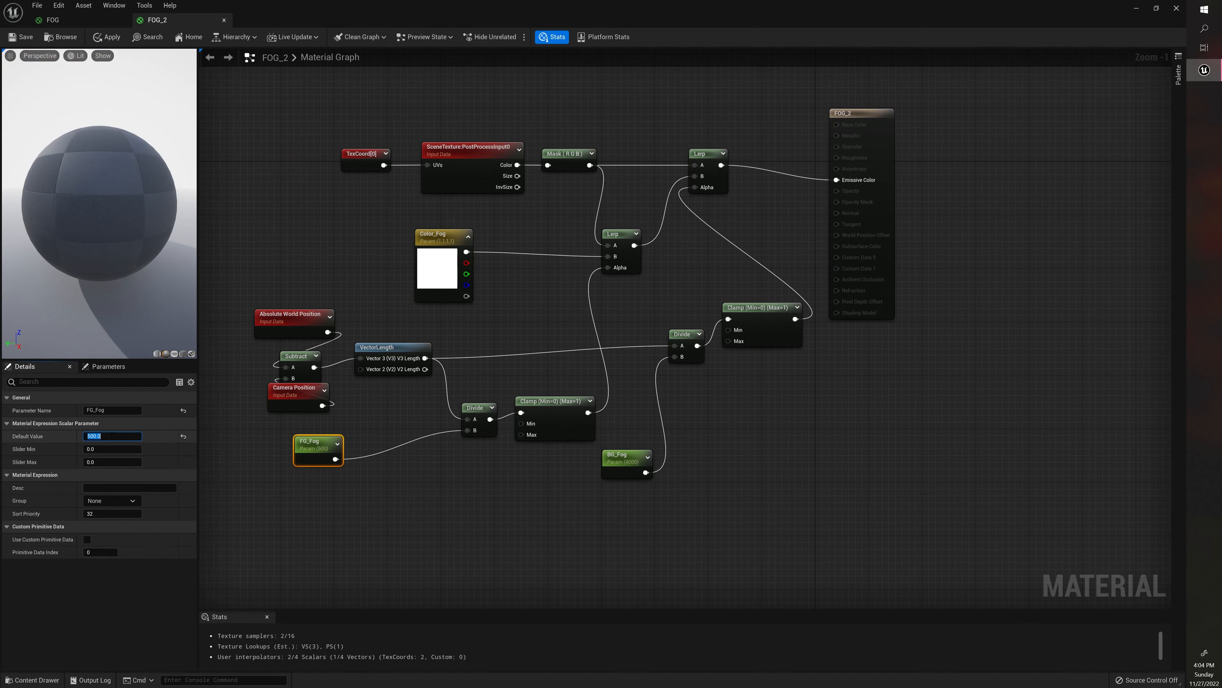
type("100")
key("Return")
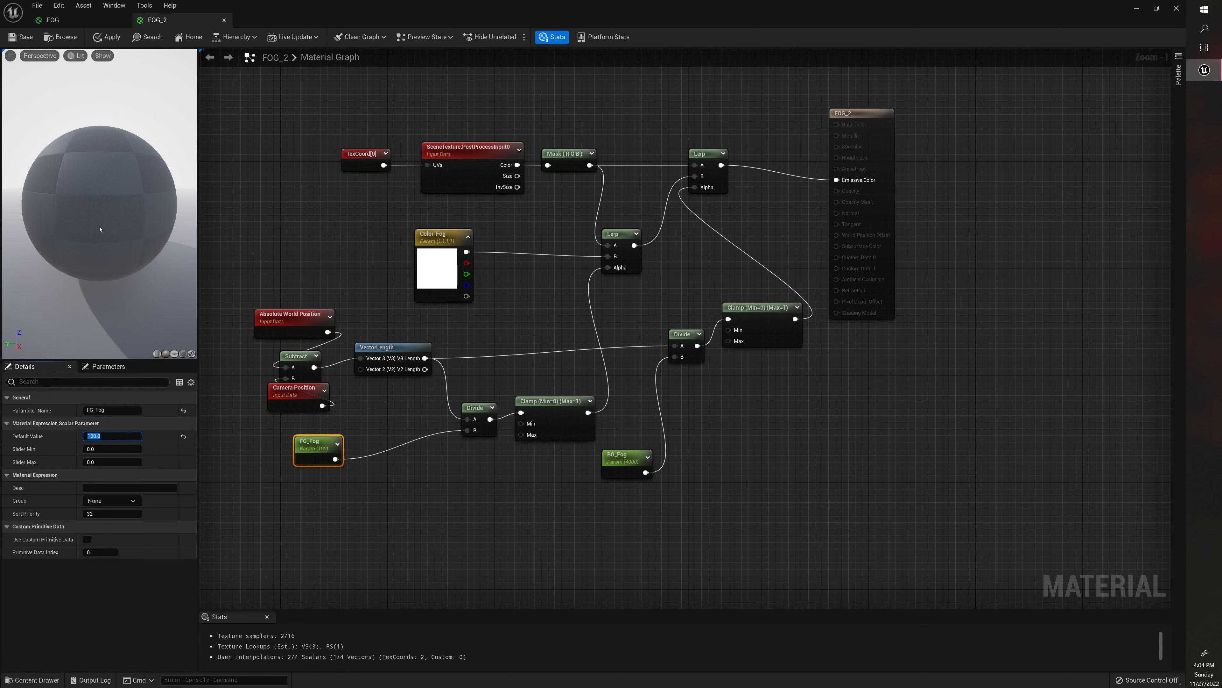
type("50")
key("Return")
key("Return")
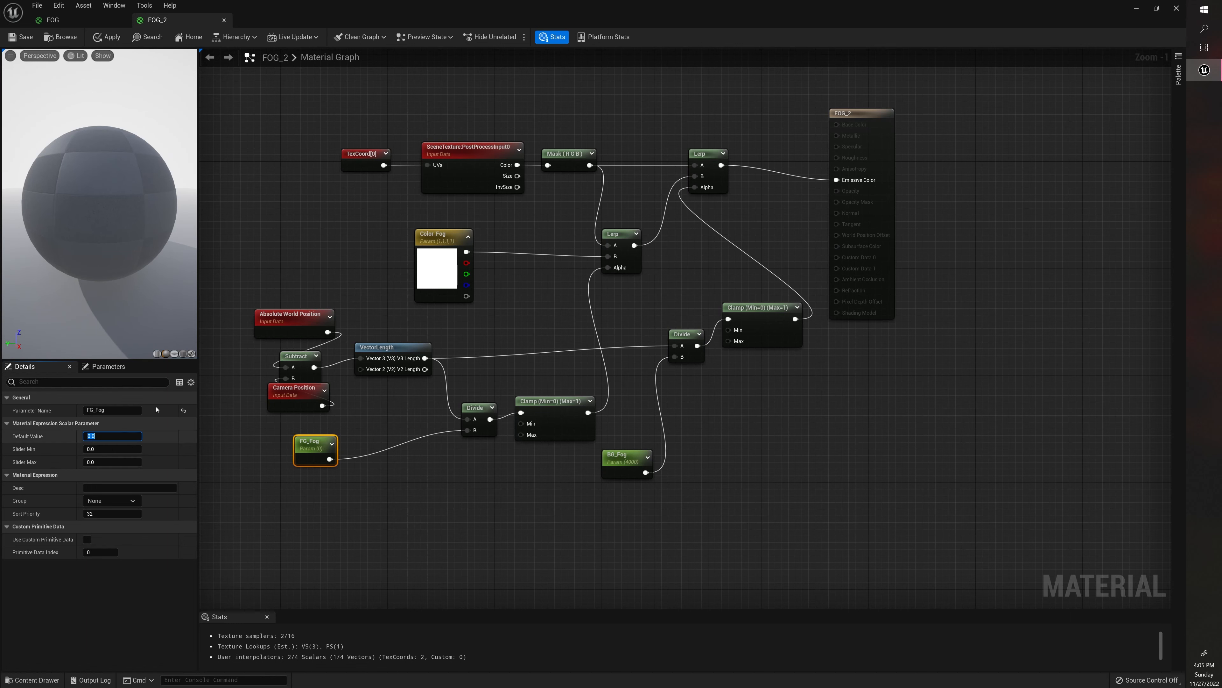
- Set the default value of FG_Fog to 1000 and check the fog at different distances in the material preview
left_click(129, 437)
double_click(110, 436)
type("1000")
key("Return")
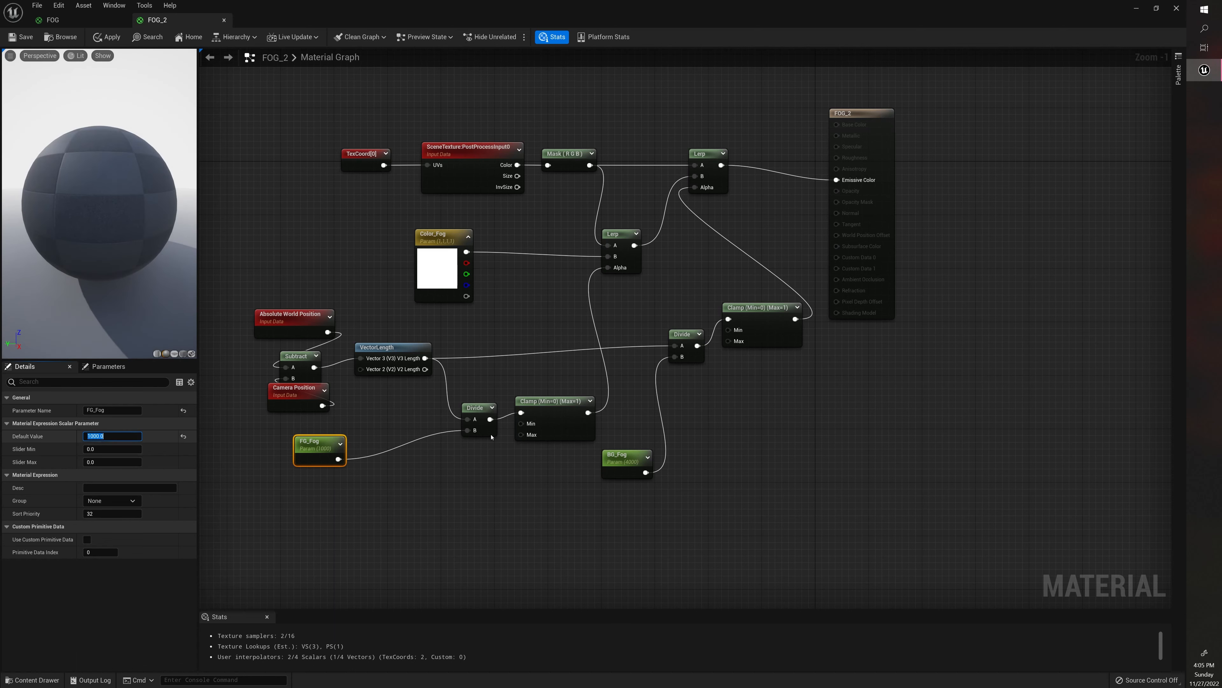
left_click(626, 457)
scroll(53, 203, "down", 5)
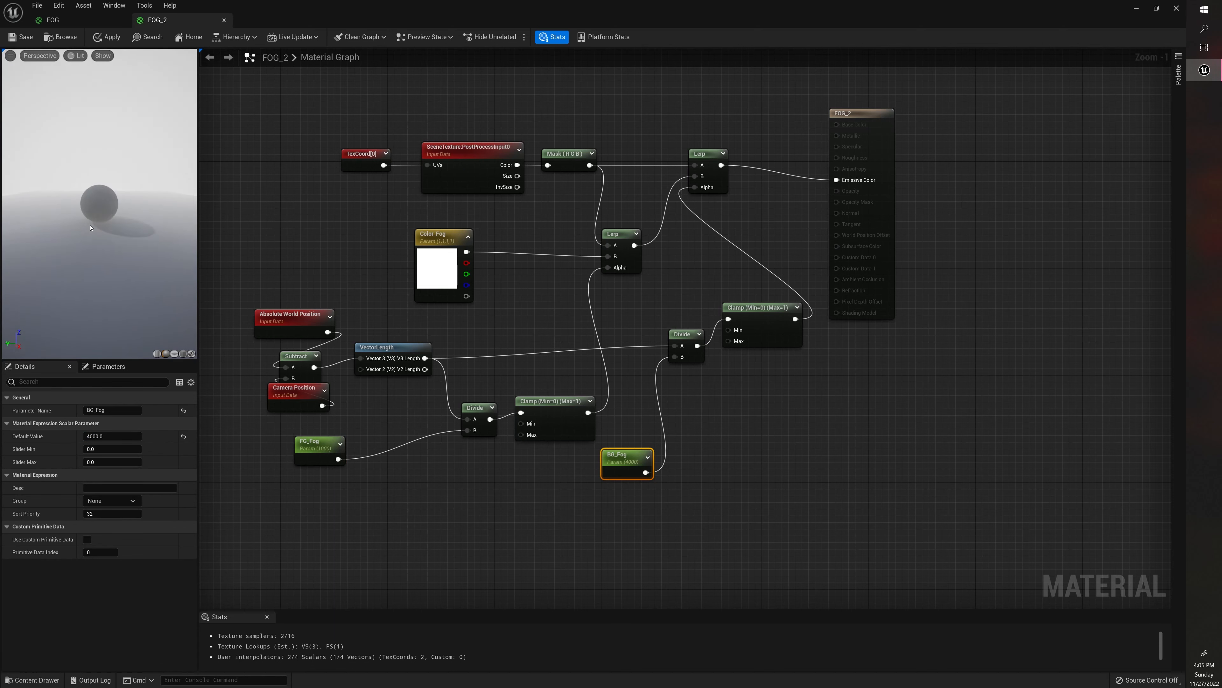
scroll(91, 231, "up", 4)
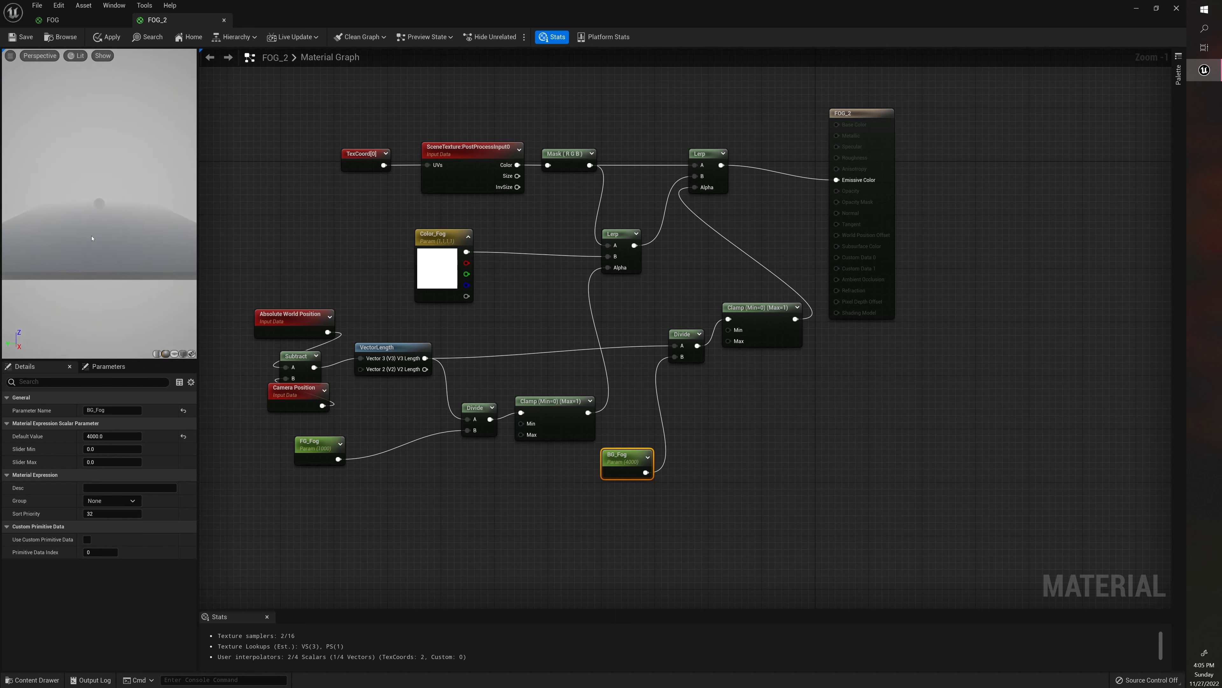
scroll(91, 238, "up", 4)
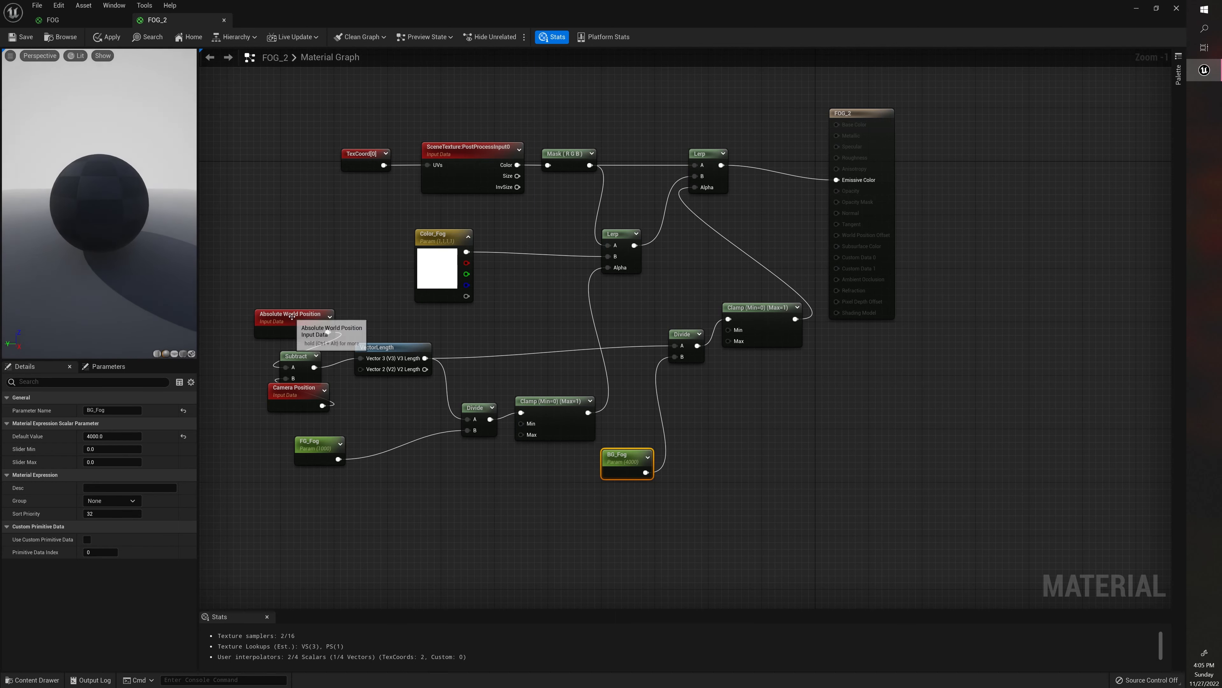
- Move the Absolute World Position and Camera Position nodes left of the Subtract node and check the preview at different distances
left_click_drag(291, 314, 271, 307)
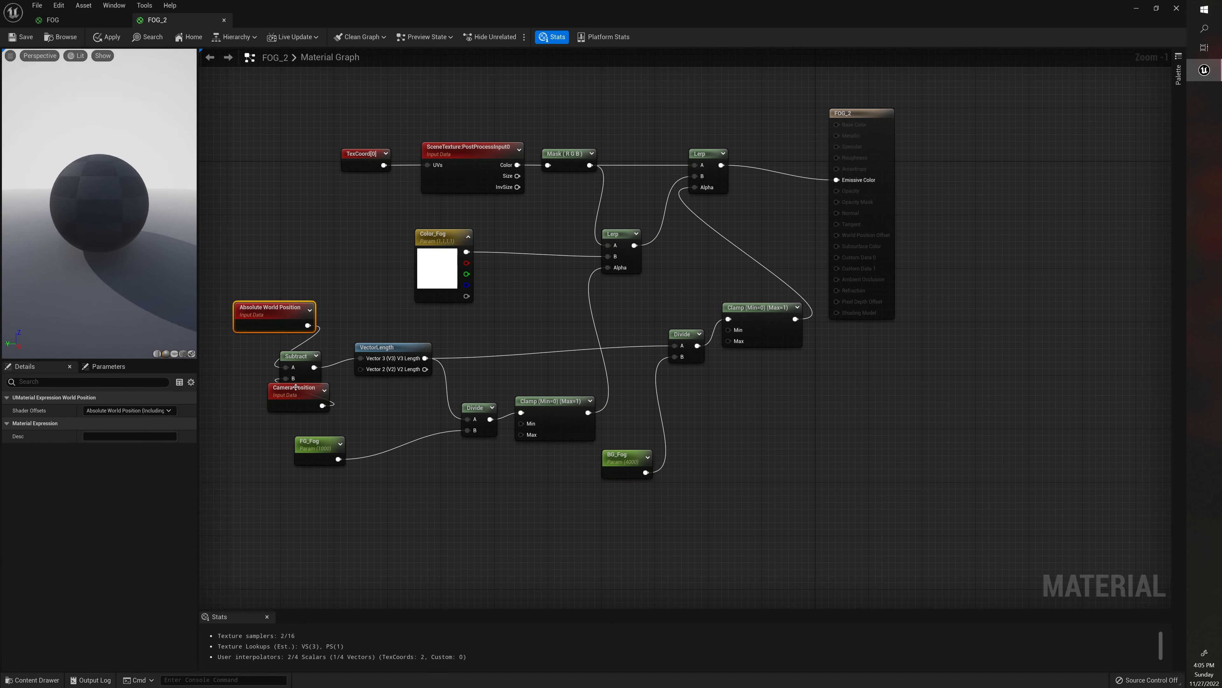
left_click_drag(295, 389, 227, 395)
left_click_drag(282, 306, 195, 313)
scroll(132, 253, "down", 3)
scroll(134, 253, "down", 5)
scroll(128, 251, "up", 10)
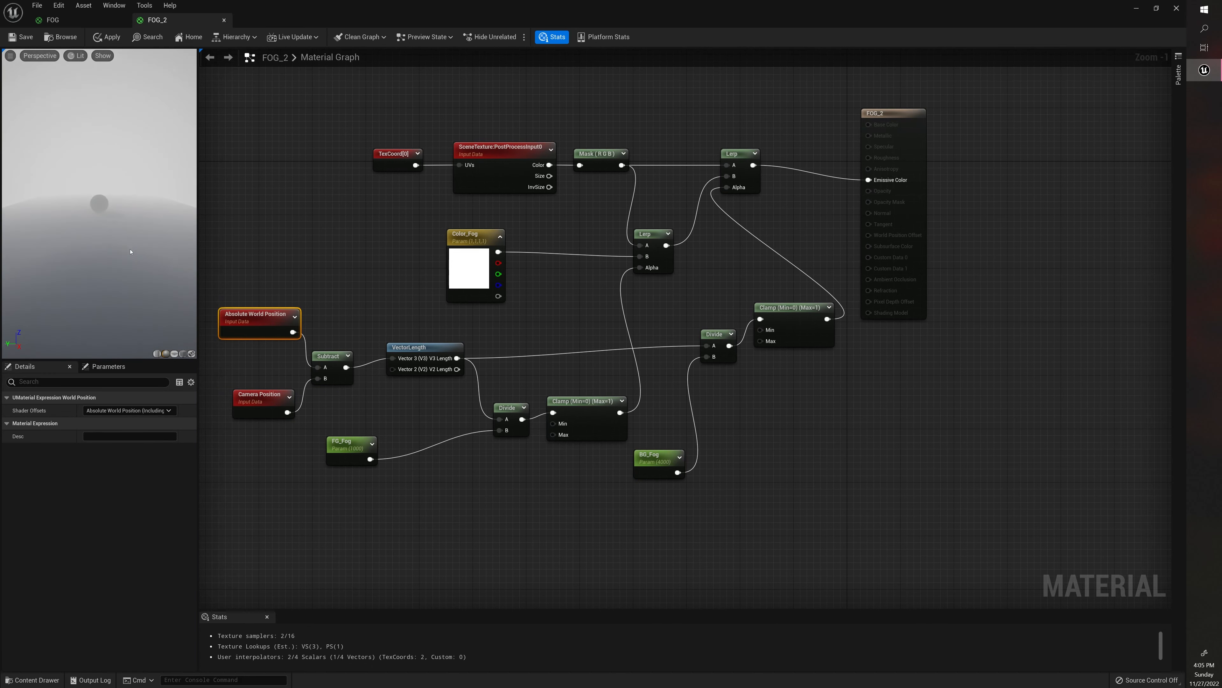
scroll(128, 250, "down", 8)
scroll(144, 258, "up", 4)
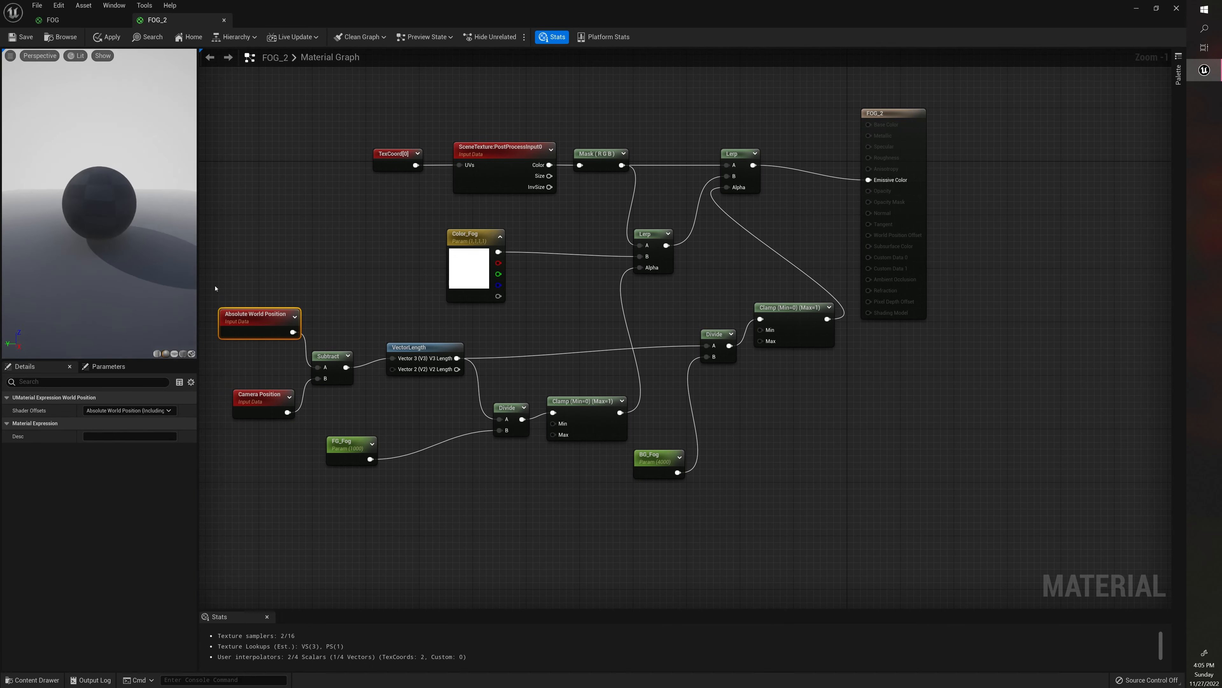
- Move the FG_Fog and BG_Fog nodes closer to their Divide nodes and save the material
left_click_drag(347, 450, 413, 415)
left_click_drag(656, 461, 662, 442)
left_click(788, 393)
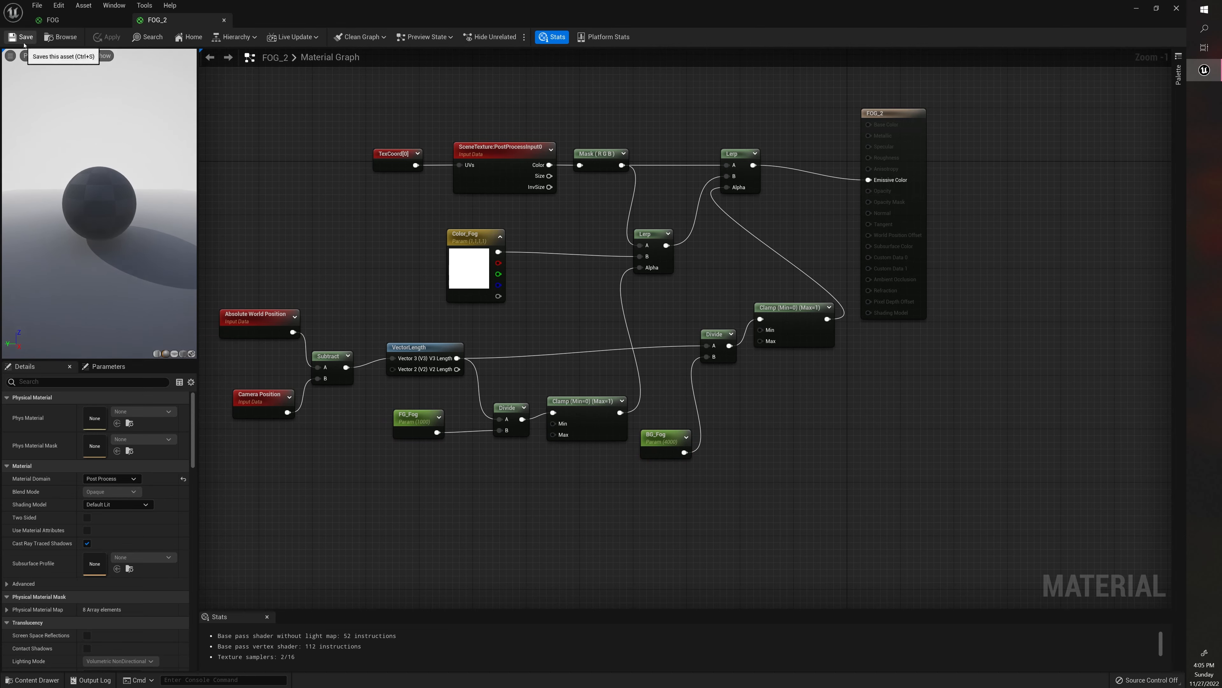
- Return to the level editor and place a PostProcessVolume from the visual effects actors on the level floor
left_click(1136, 8)
left_click(687, 531)
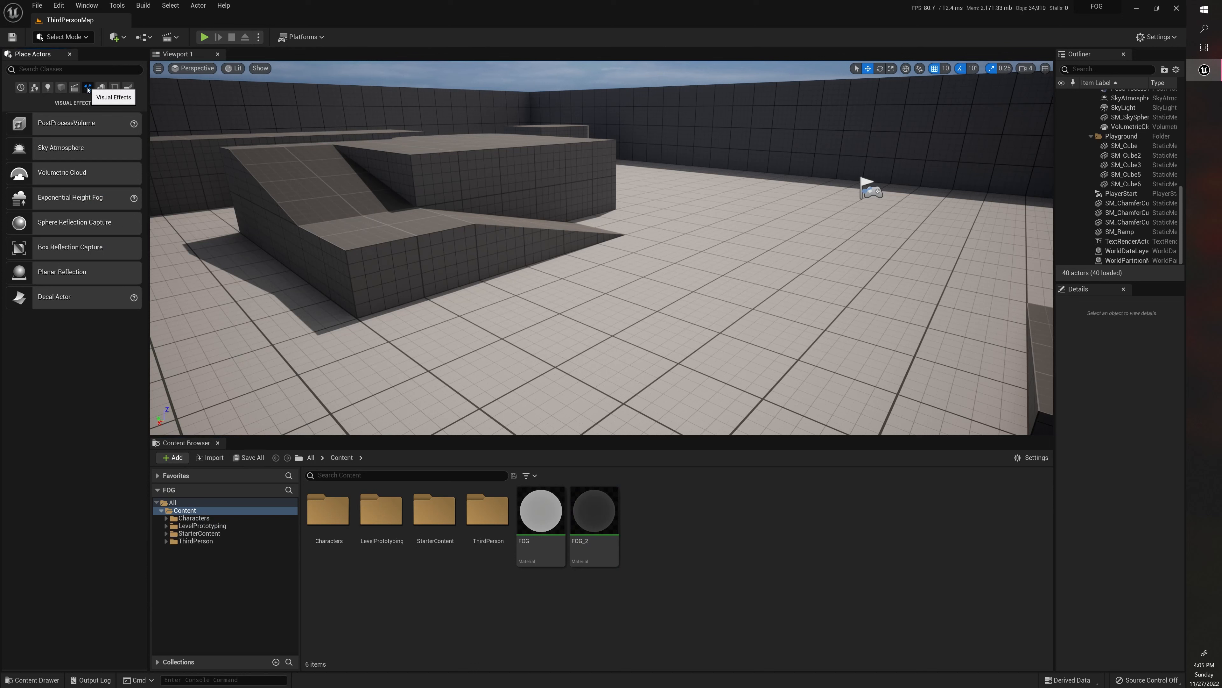
left_click_drag(68, 123, 657, 322)
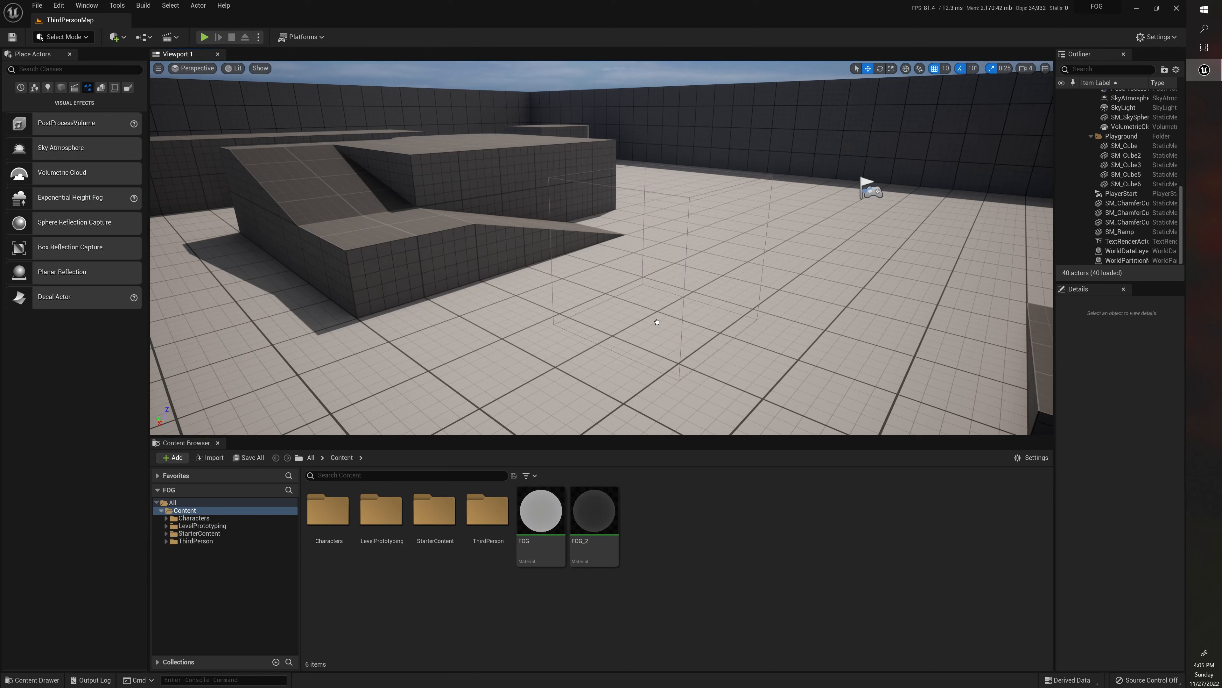
- Raise the PostProcessVolume high above the walled playground and shift it sideways along its X axis
right_click_drag(588, 251, 622, 234)
key("s")
left_click_drag(567, 241, 563, 73)
key("d")
right_click_drag(564, 75, 438, 72)
key("s")
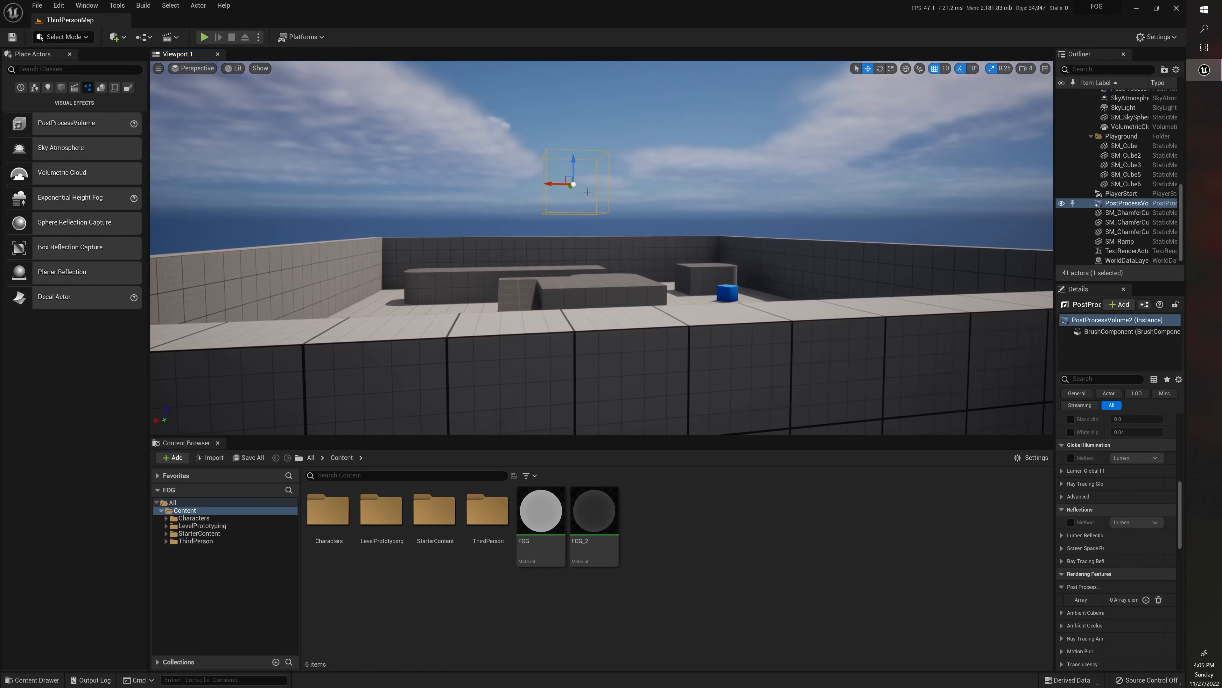
left_click_drag(555, 183, 175, 210)
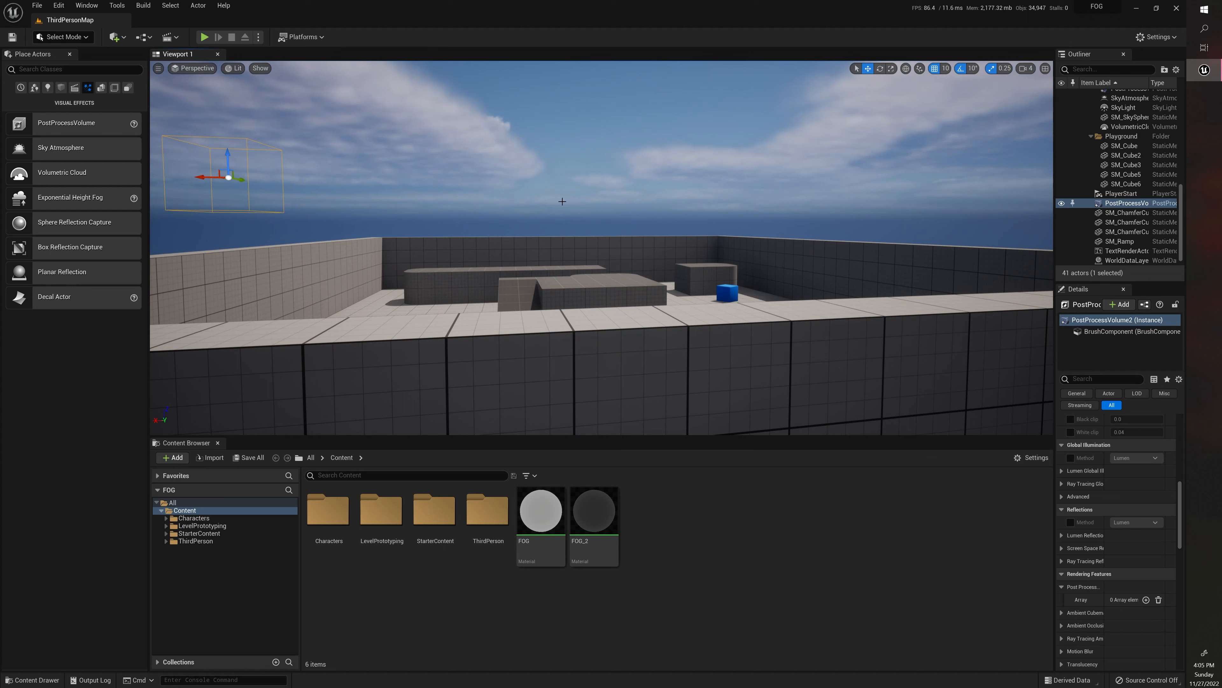
- Enable Infinite Extent (Unbound) for the PostProcessVolume, widening the details area to read the option names
left_click(1127, 203)
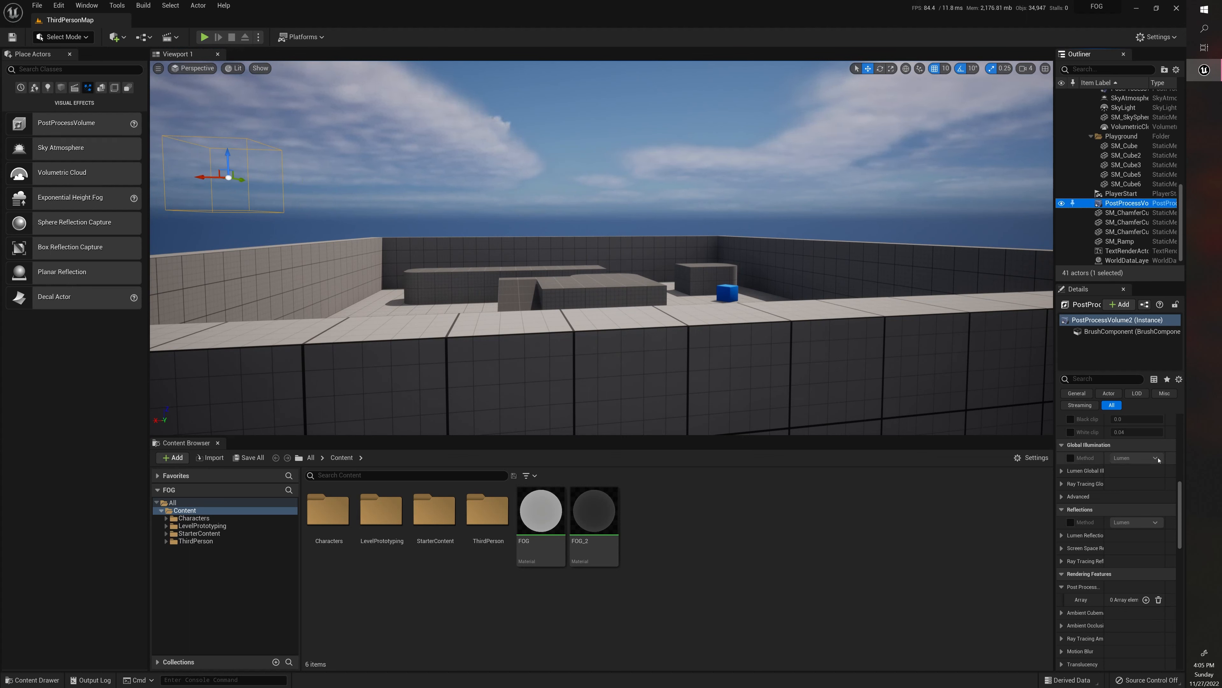
scroll(1134, 529, "down", 15)
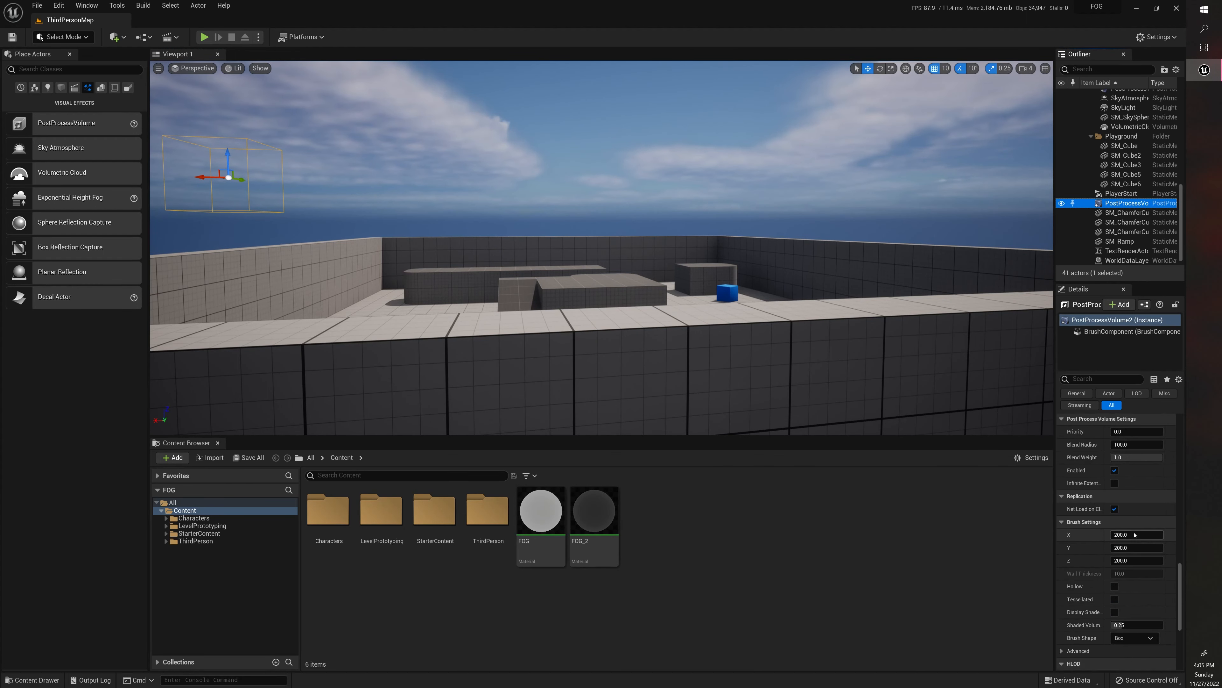
scroll(1135, 534, "down", 10)
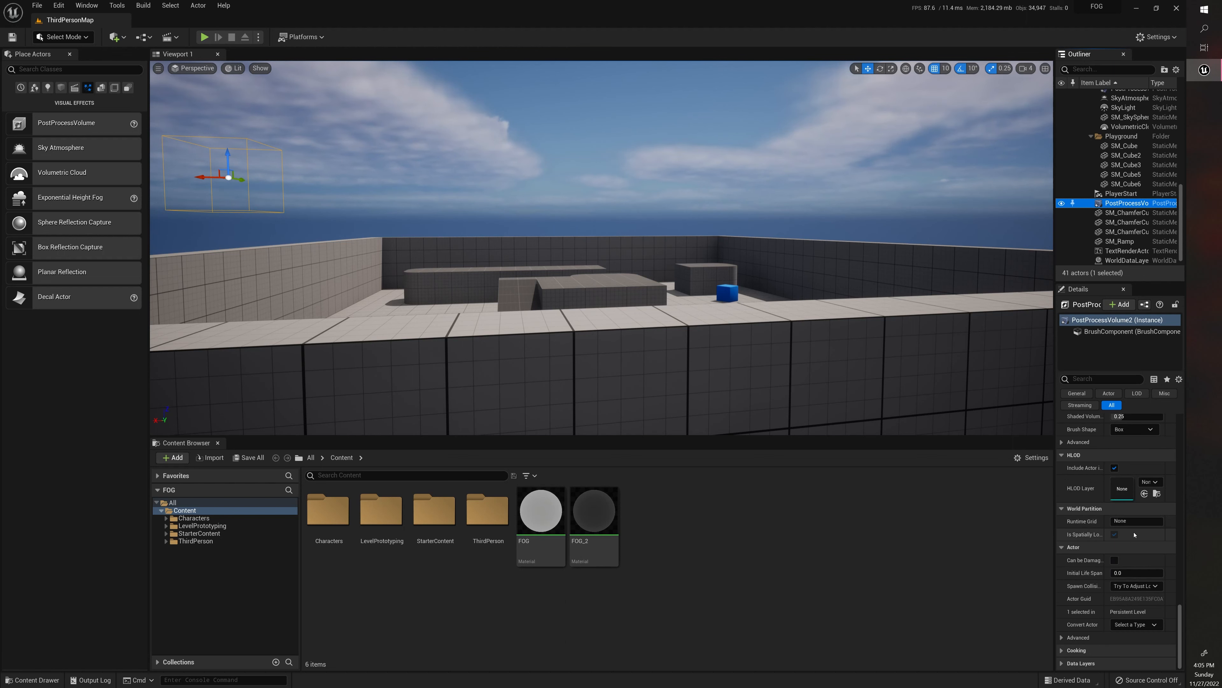
scroll(1134, 533, "up", 8)
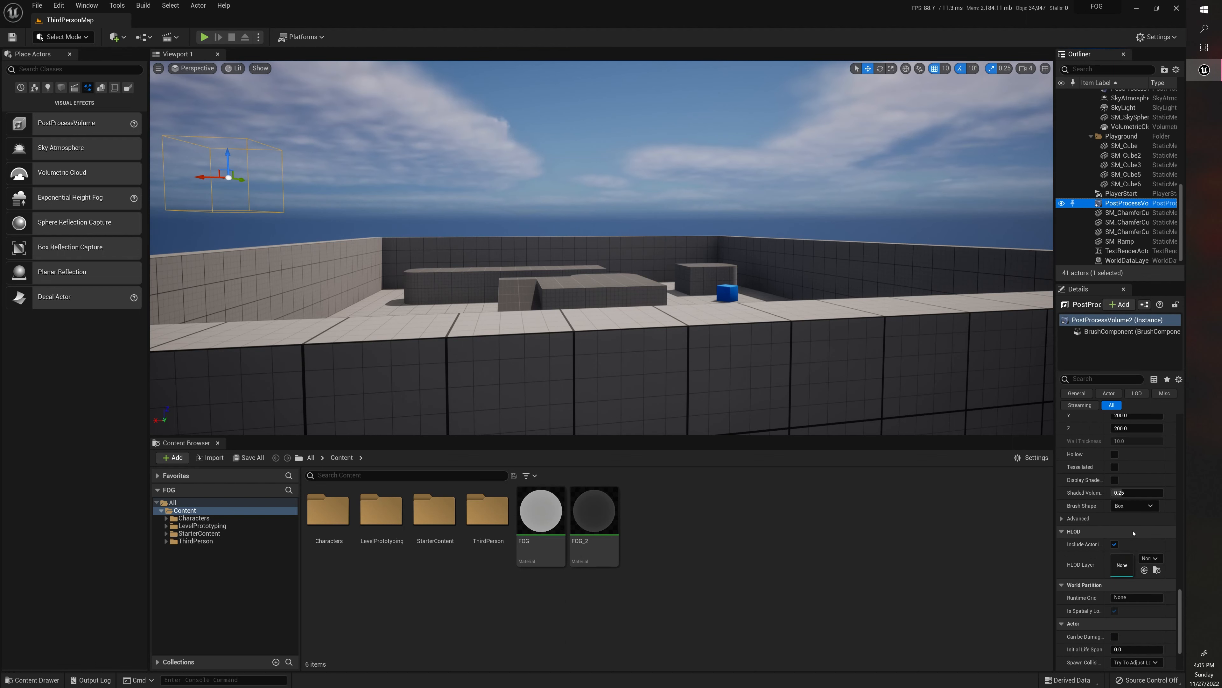
scroll(1134, 533, "up", 2)
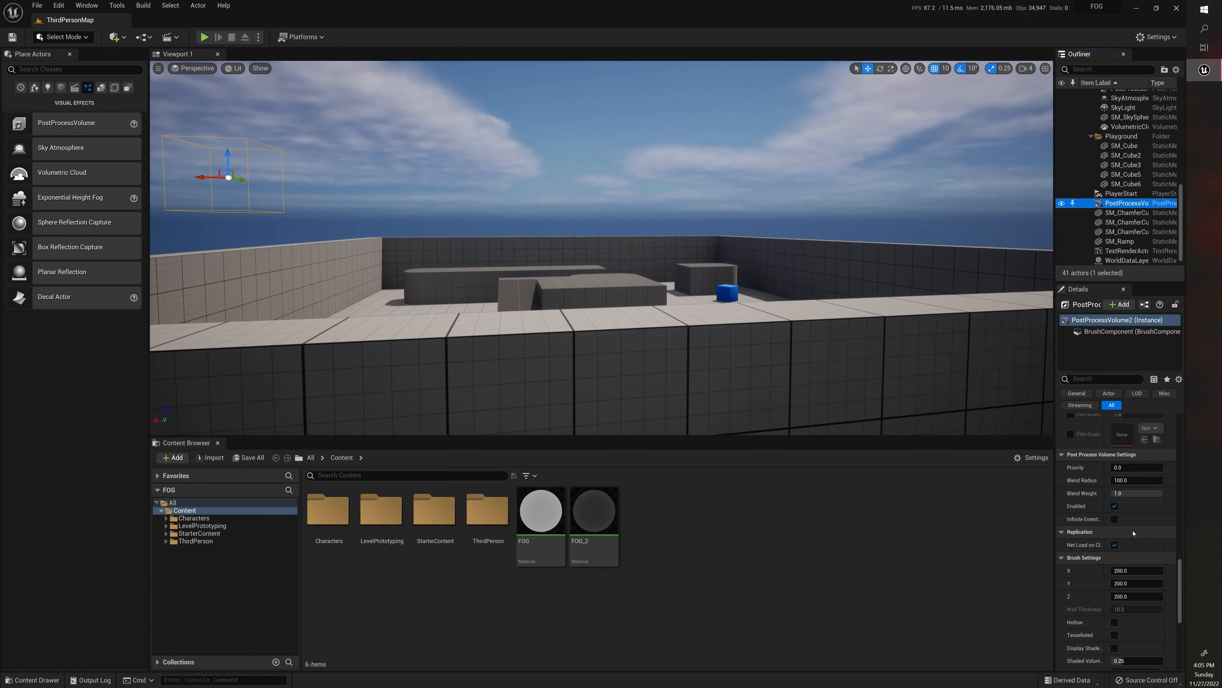
mouse_move(1090, 523)
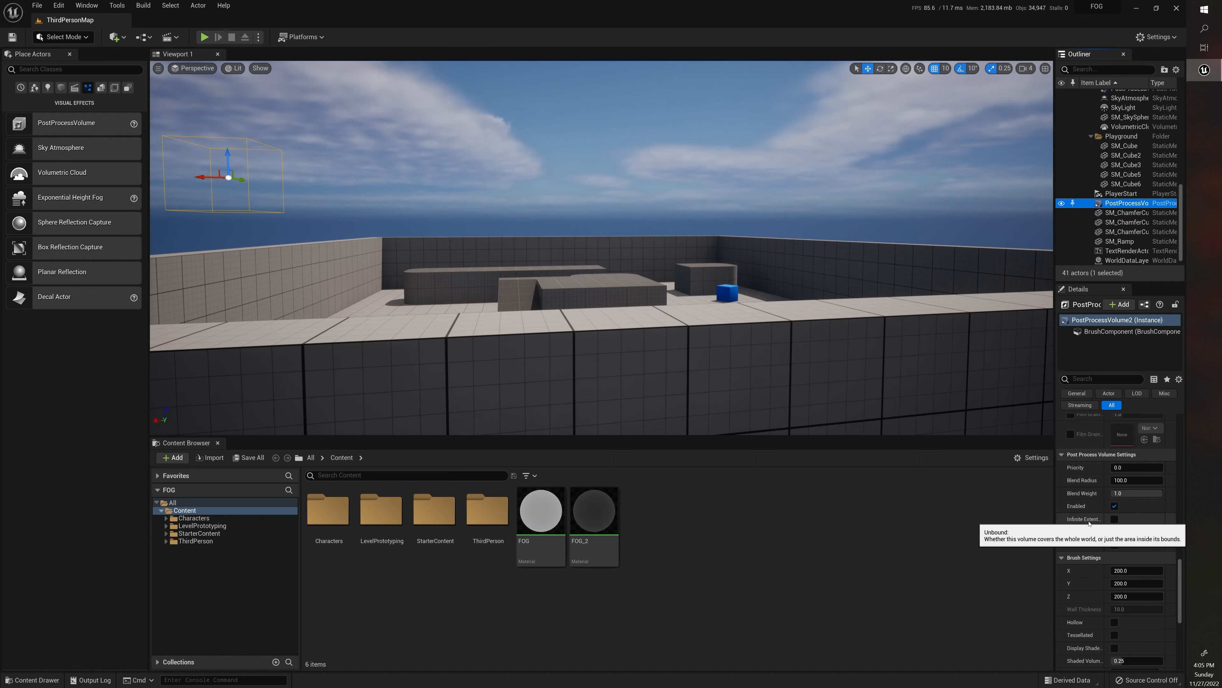
left_click_drag(1054, 520, 946, 519)
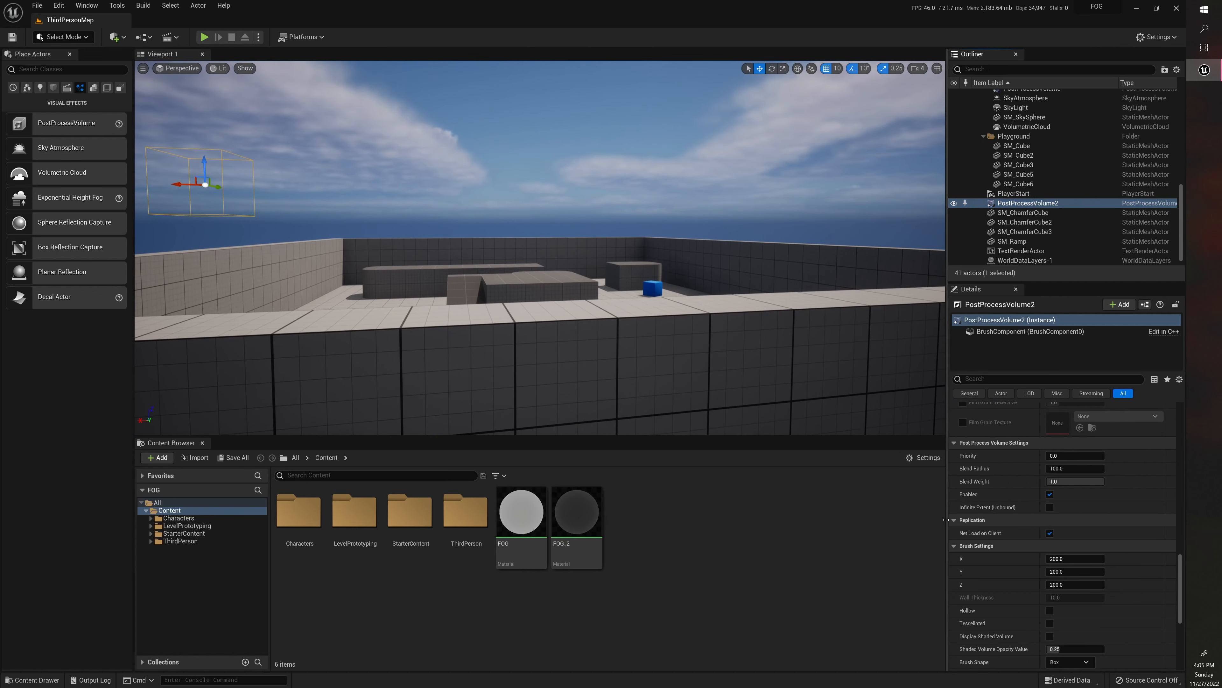
mouse_move(977, 510)
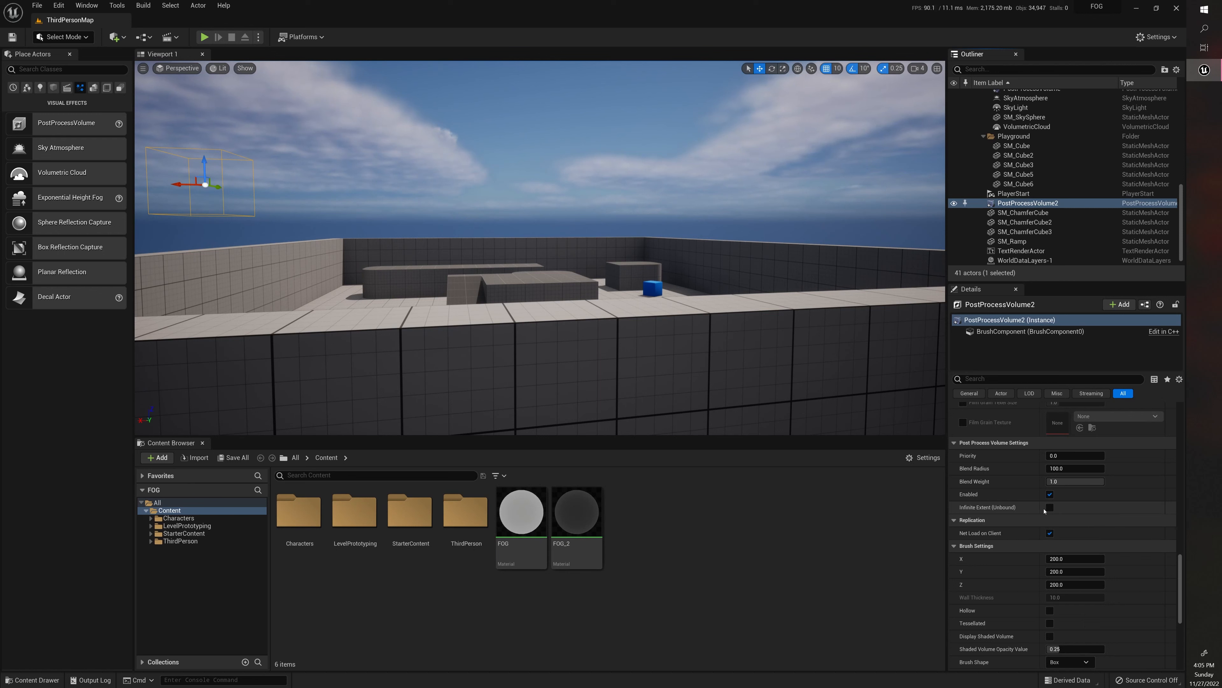
left_click(1049, 508)
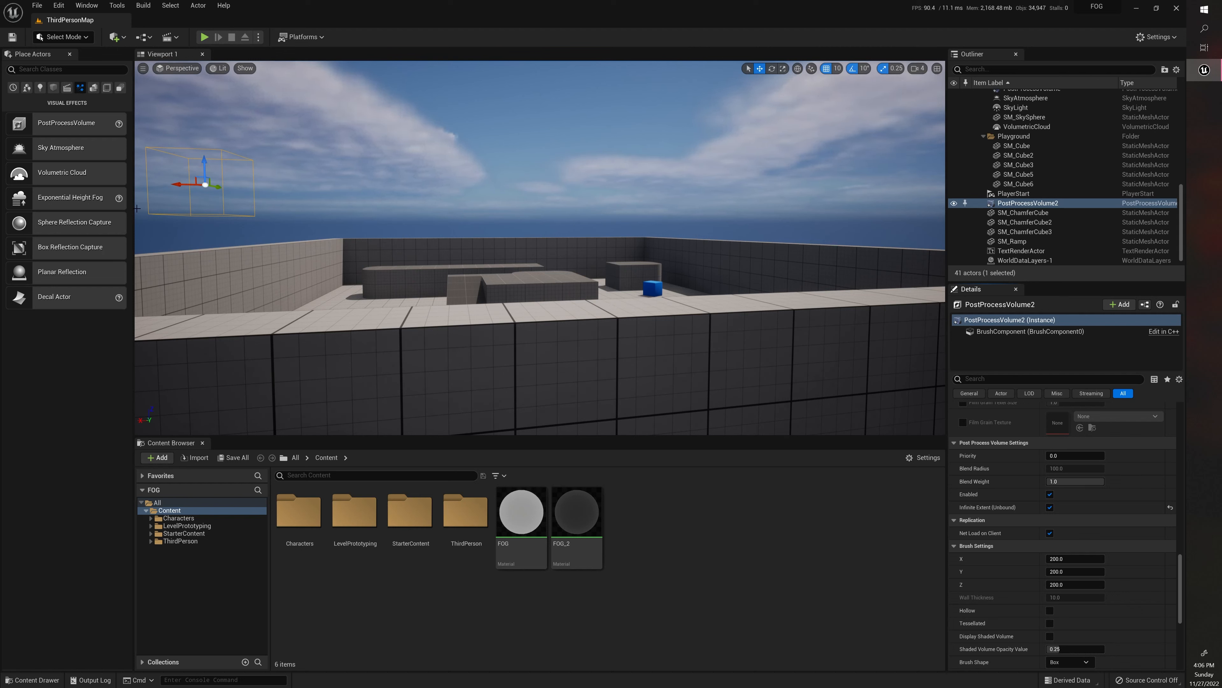
- Scale the PostProcessVolume wider along its X axis and reposition it centrally above the playground
left_click_drag(210, 183, 215, 186)
key("e")
key("r")
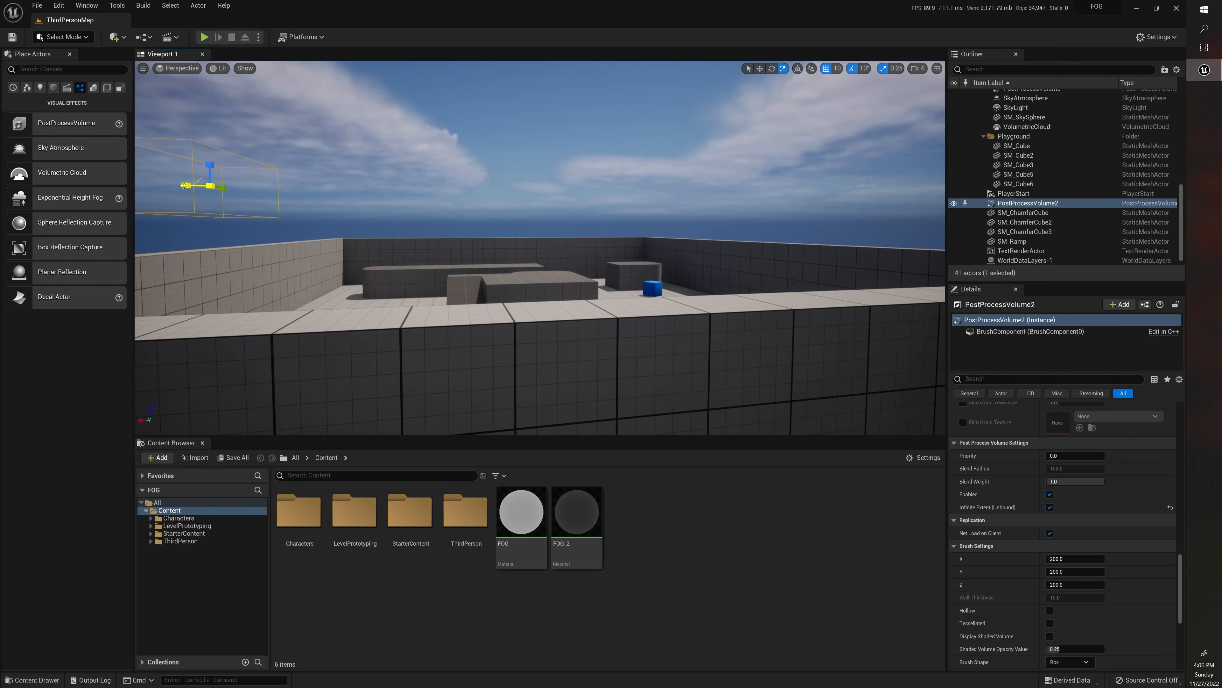
left_click_drag(185, 185, 454, 204)
key("w")
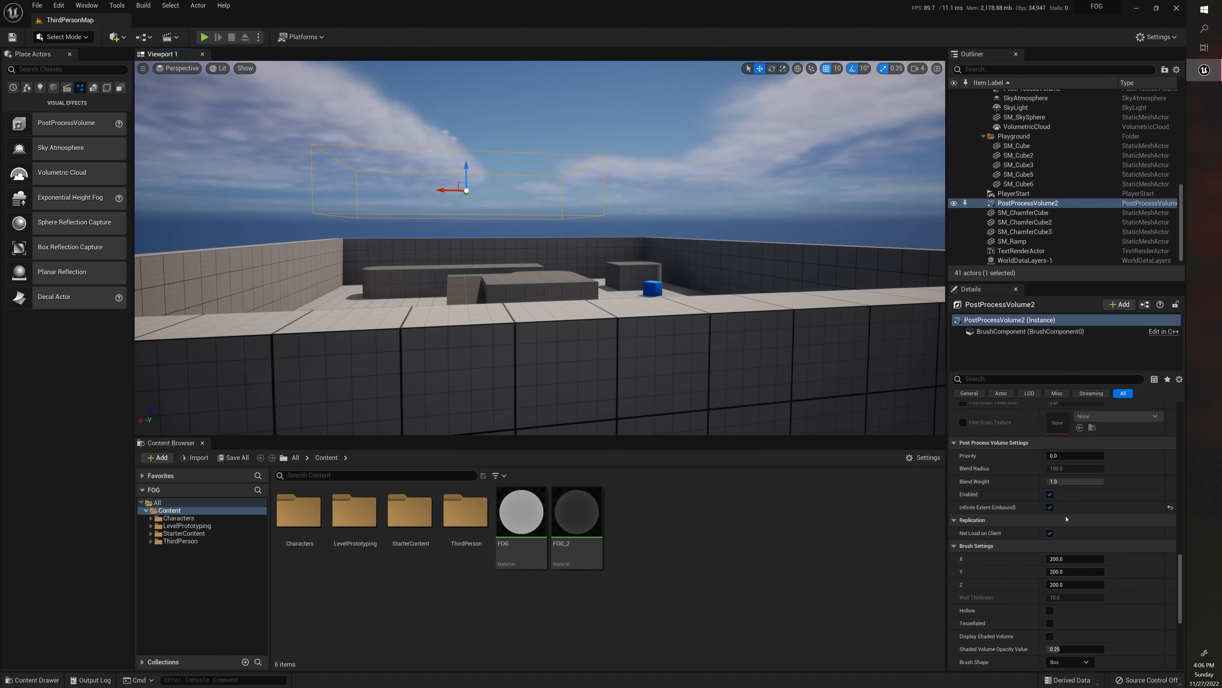
- Add an asset reference element to the volume's Post Process Materials array and assign the FOG_2 material to it
scroll(1073, 535, "down", 5)
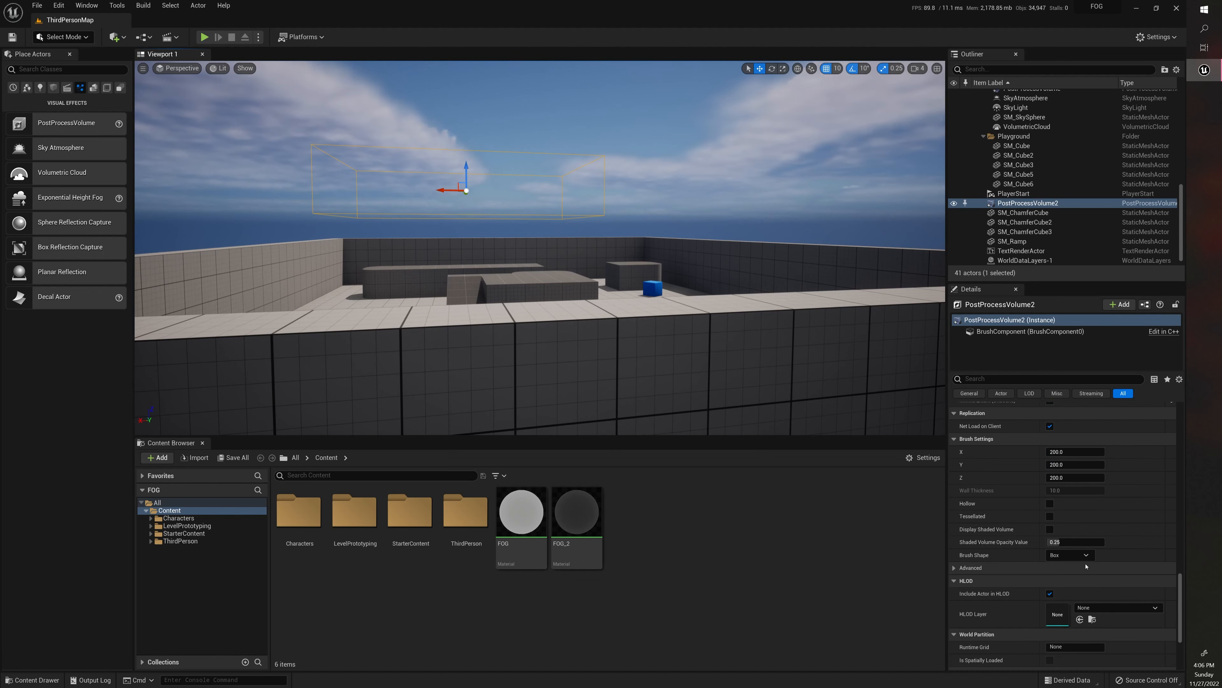
scroll(1086, 566, "up", 10)
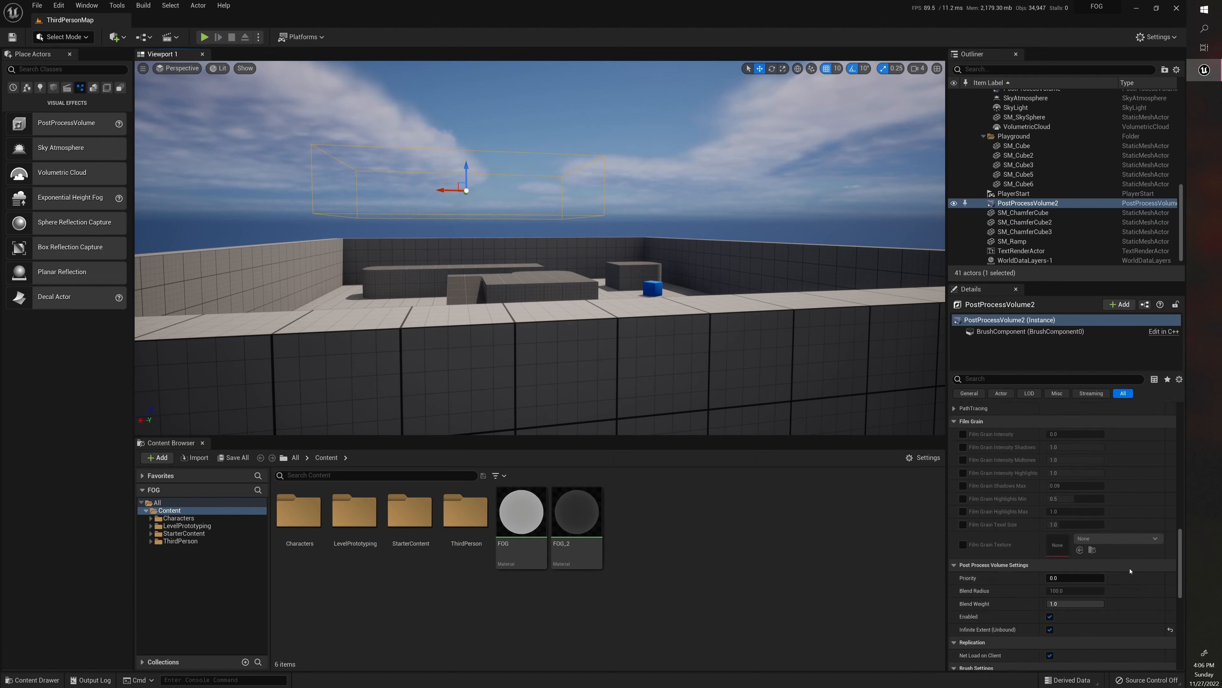
scroll(1130, 571, "up", 10)
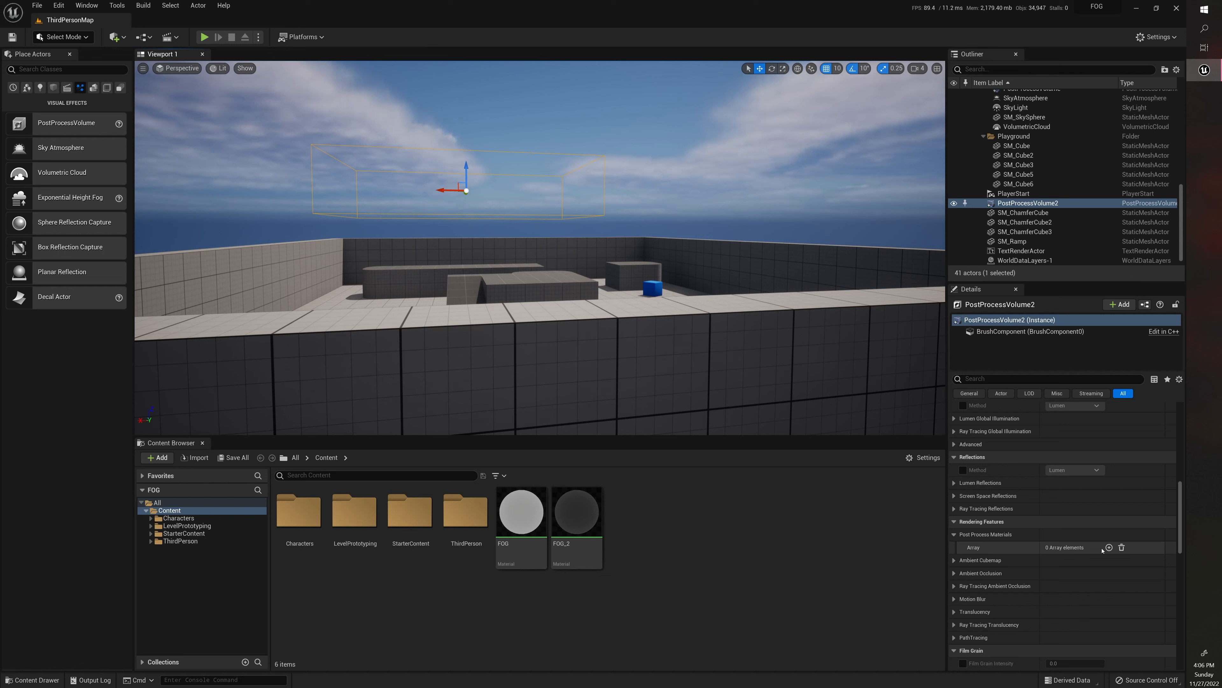
left_click(1109, 547)
left_click(1078, 561)
left_click(1080, 576)
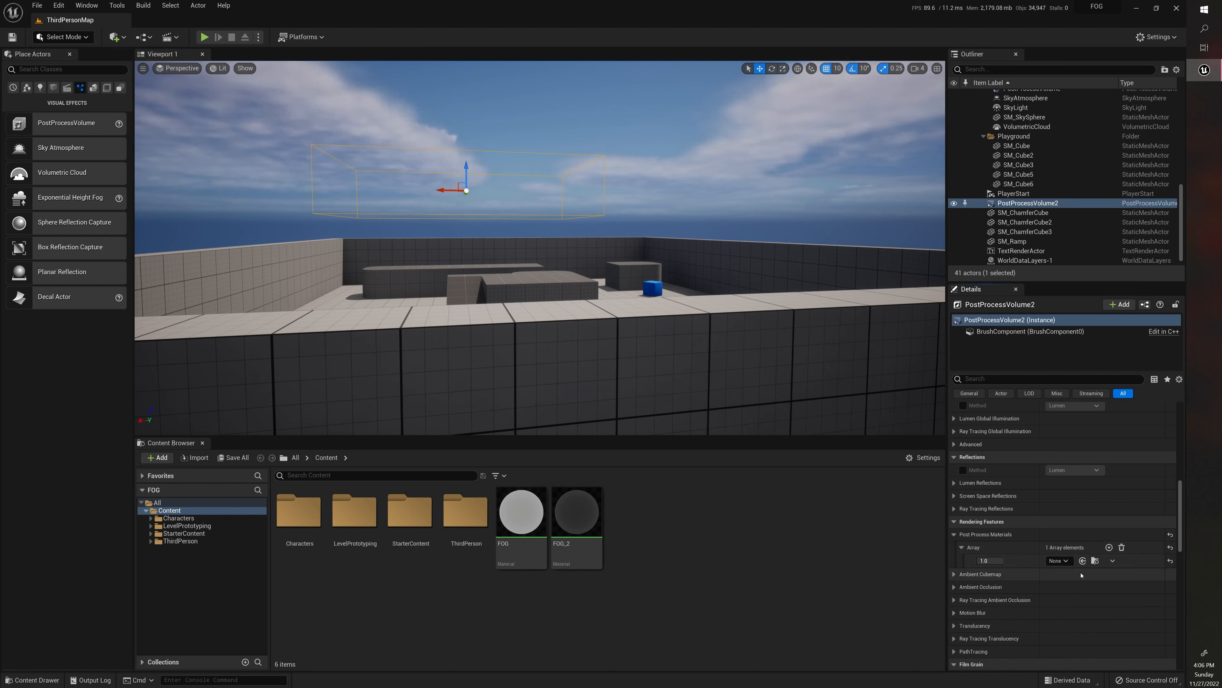
left_click(1066, 562)
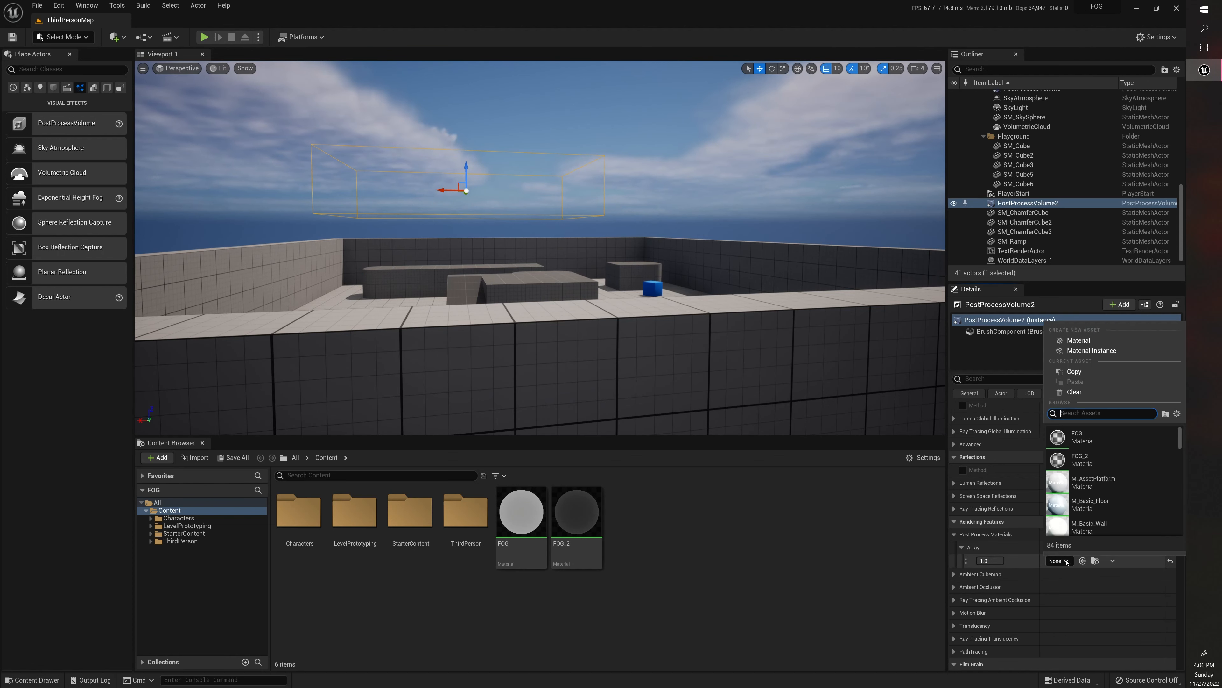
left_click(1077, 482)
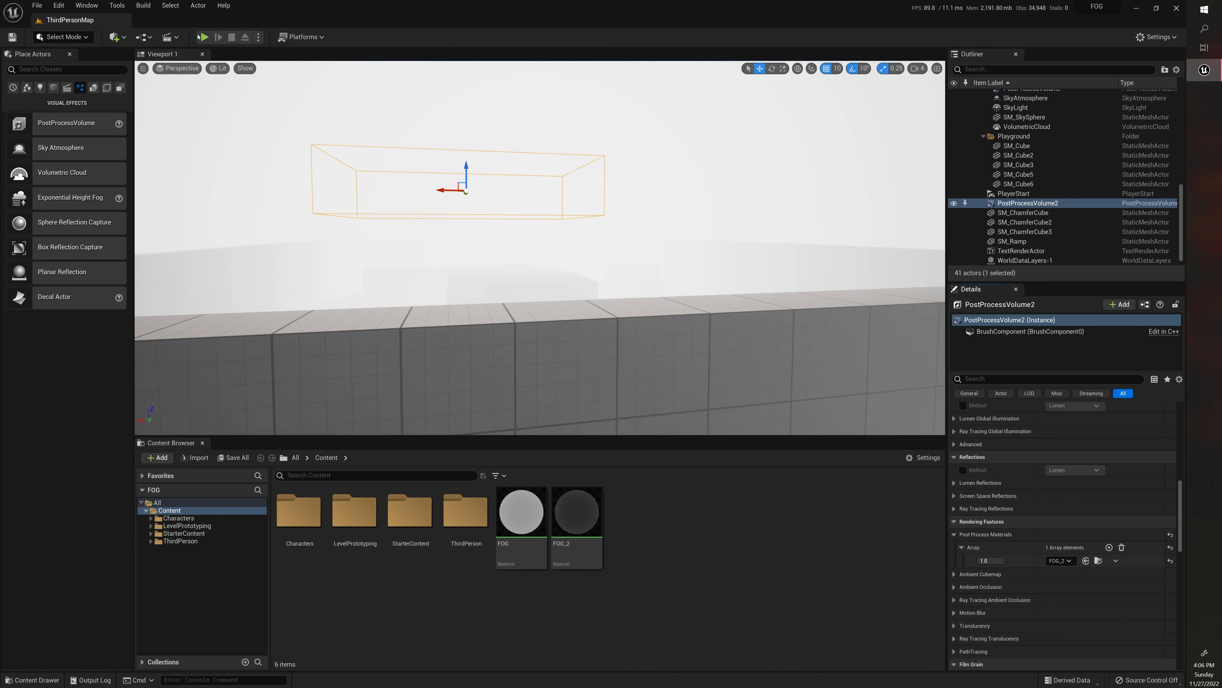
- Play the level and run and jump across the ramps and blocks to examine how the white fog thickens with distance, ending the play session
left_click(200, 37)
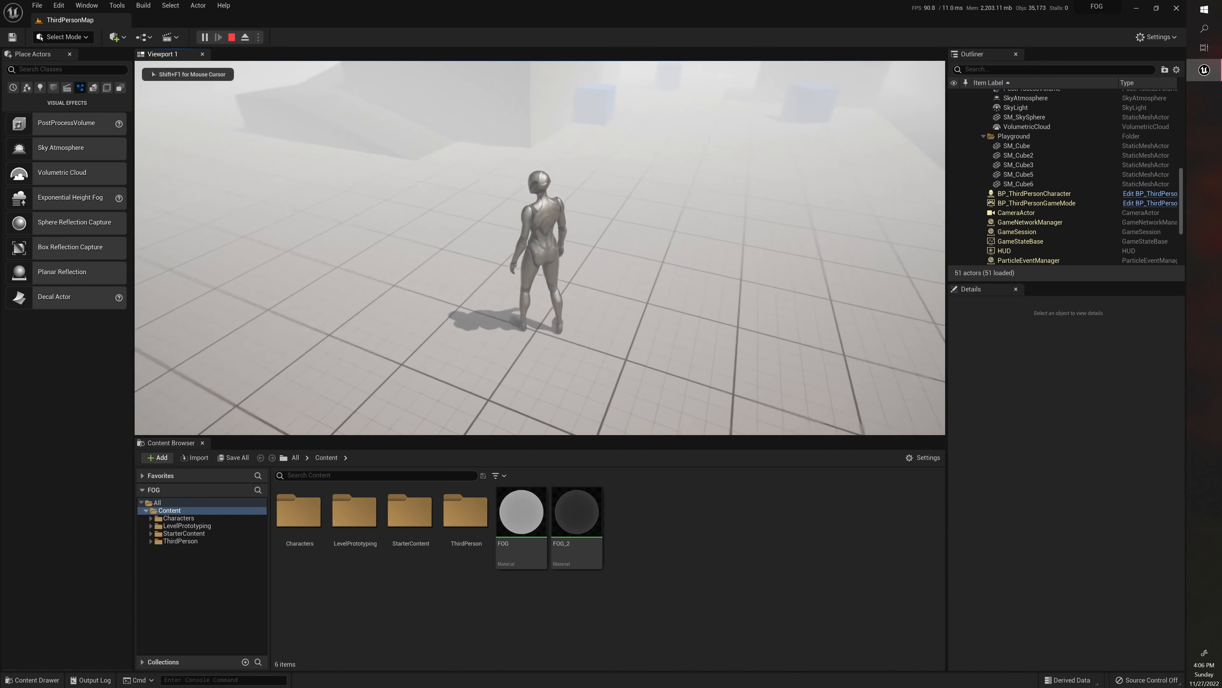
key("w")
key("space")
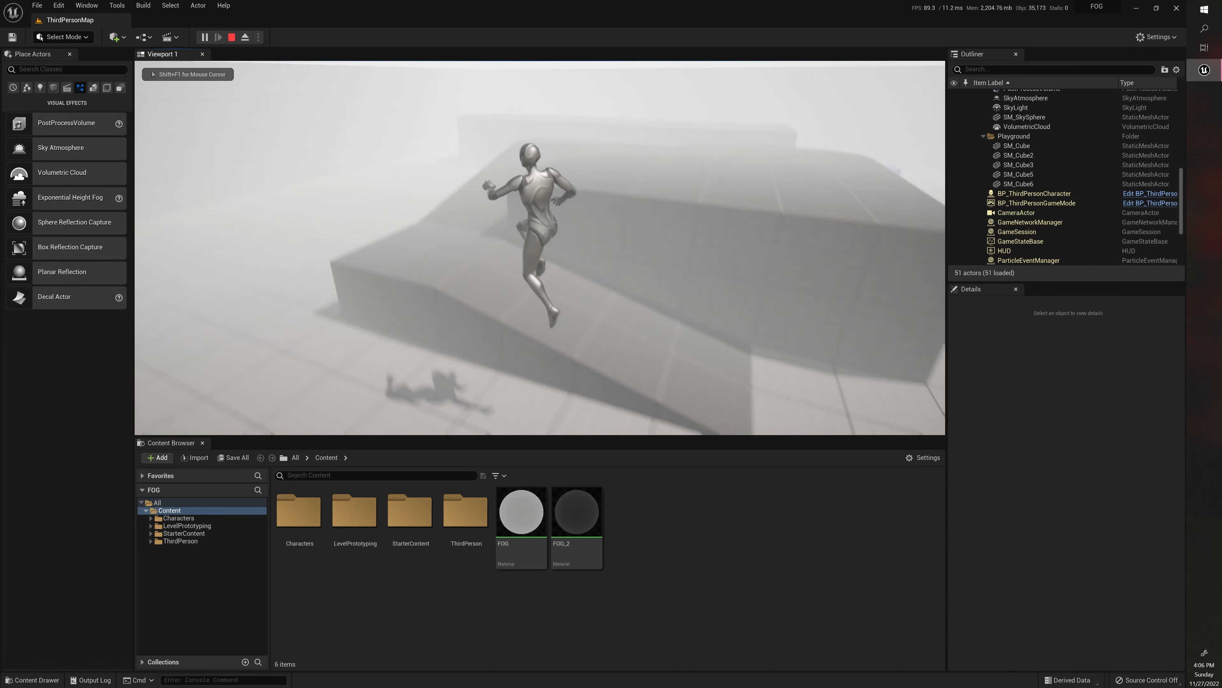
key("w")
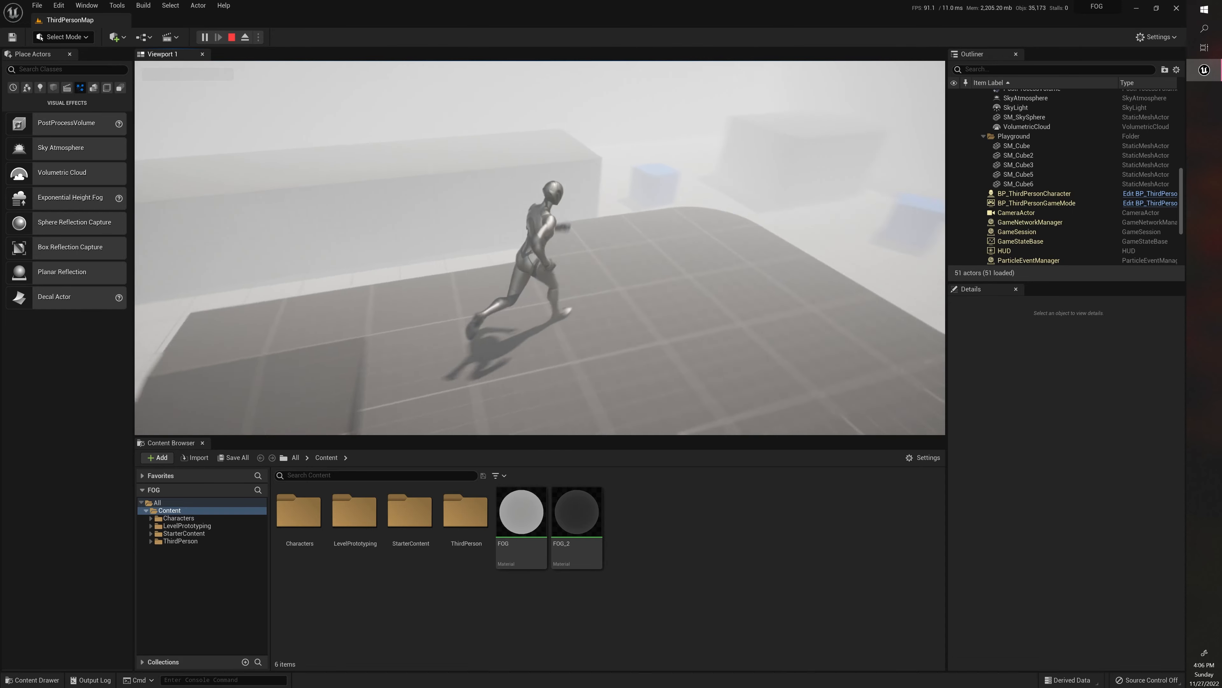
key("w")
key("space")
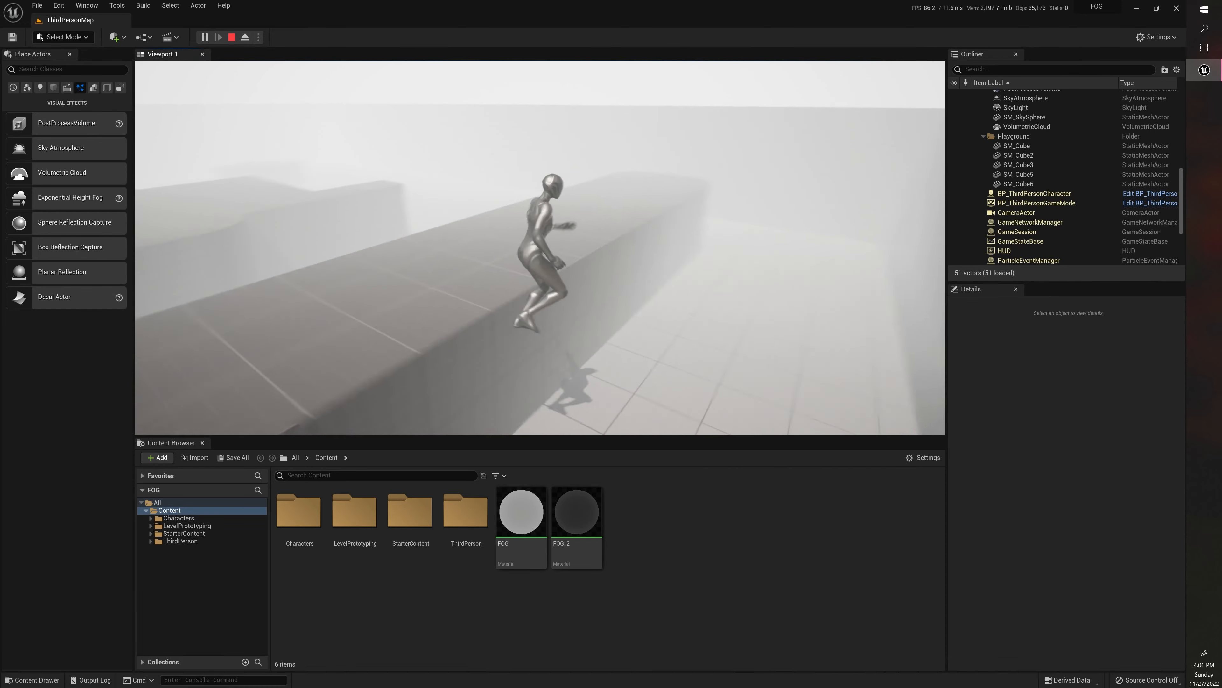
key("w")
key("space")
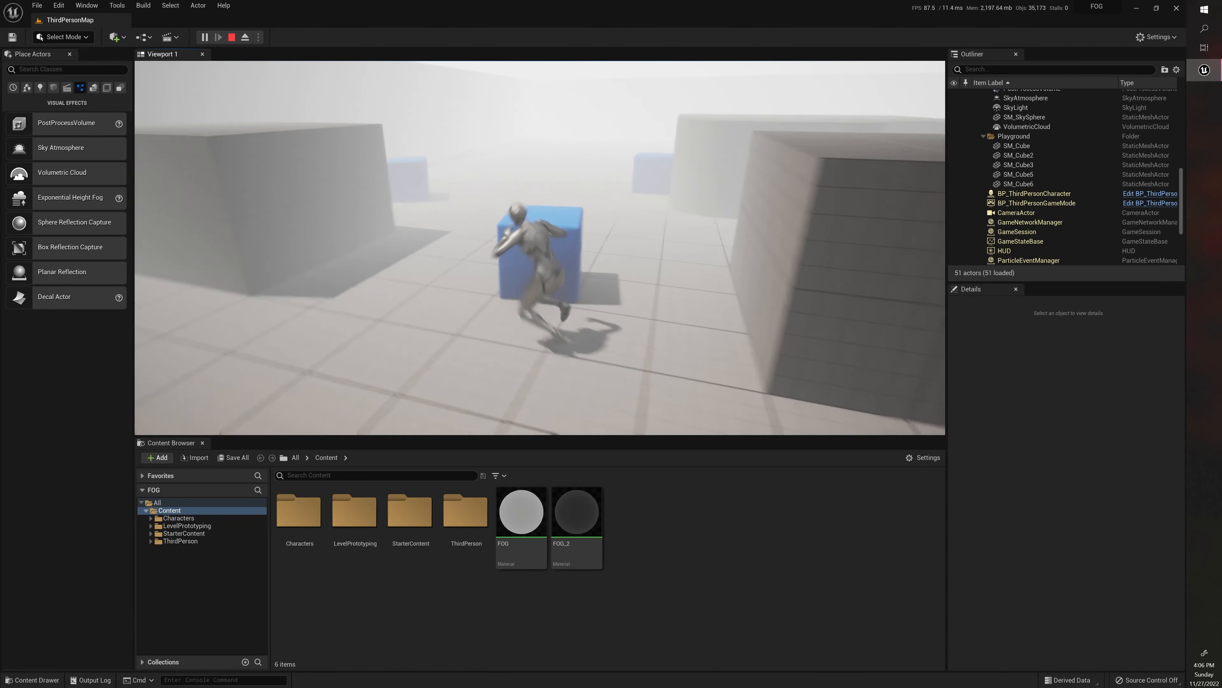
key("w")
key("space")
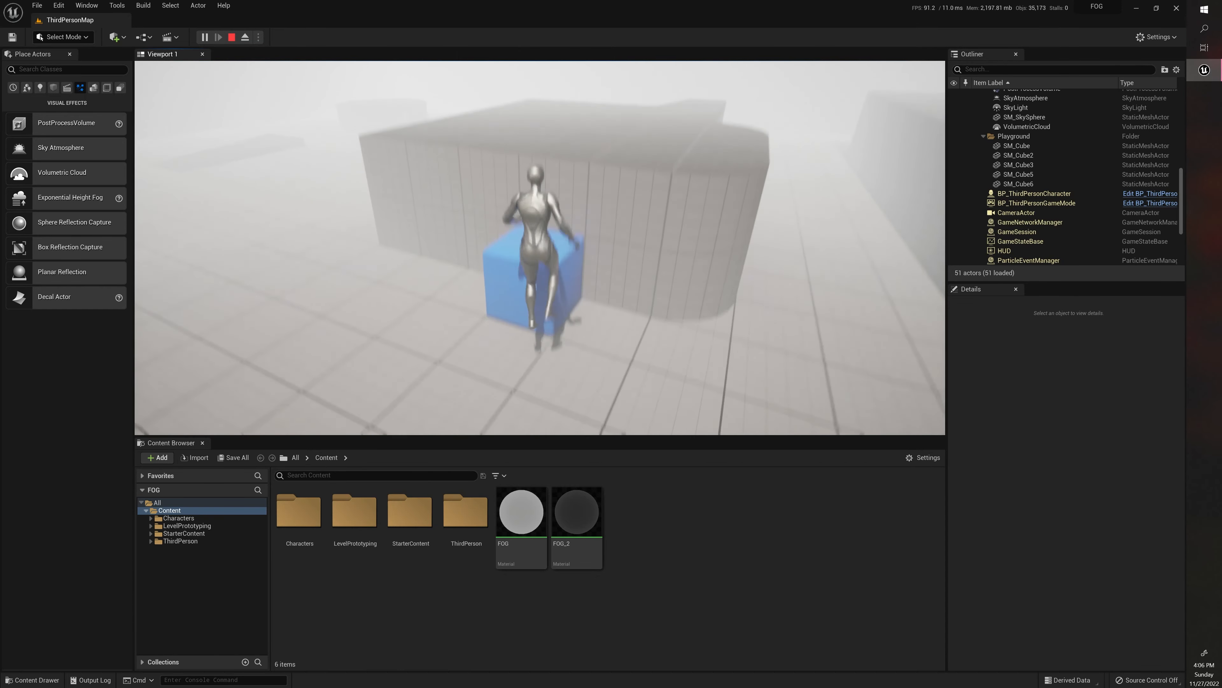
key("w")
key("space")
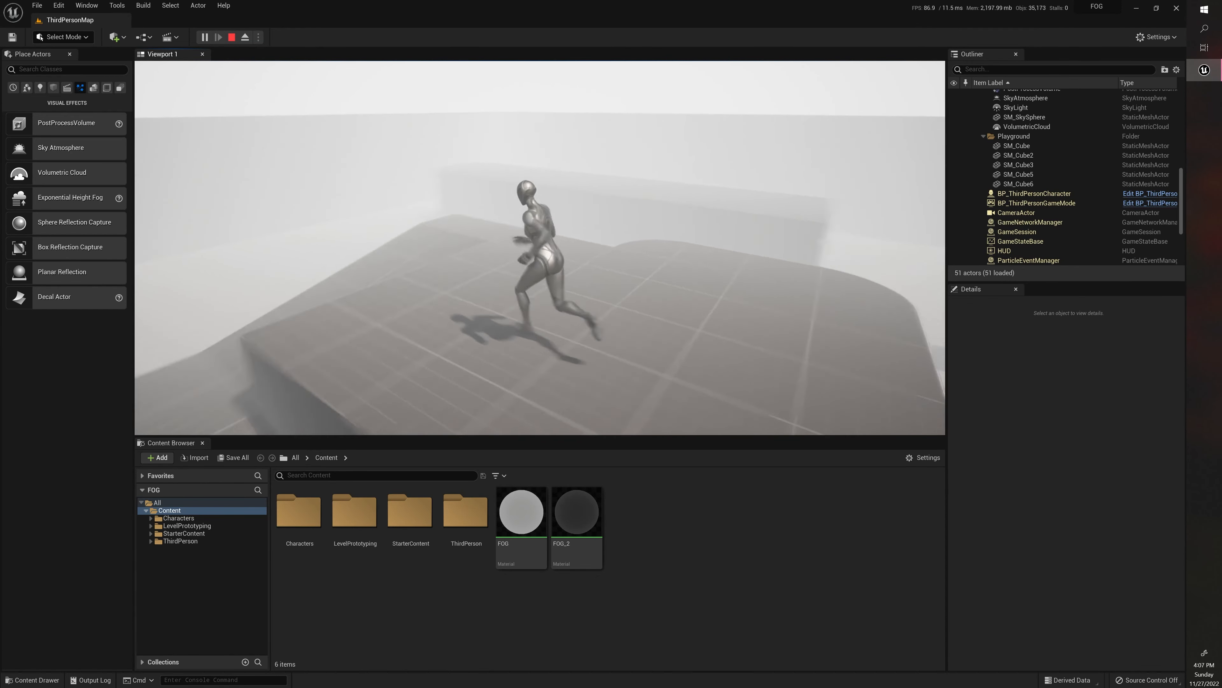
key("w")
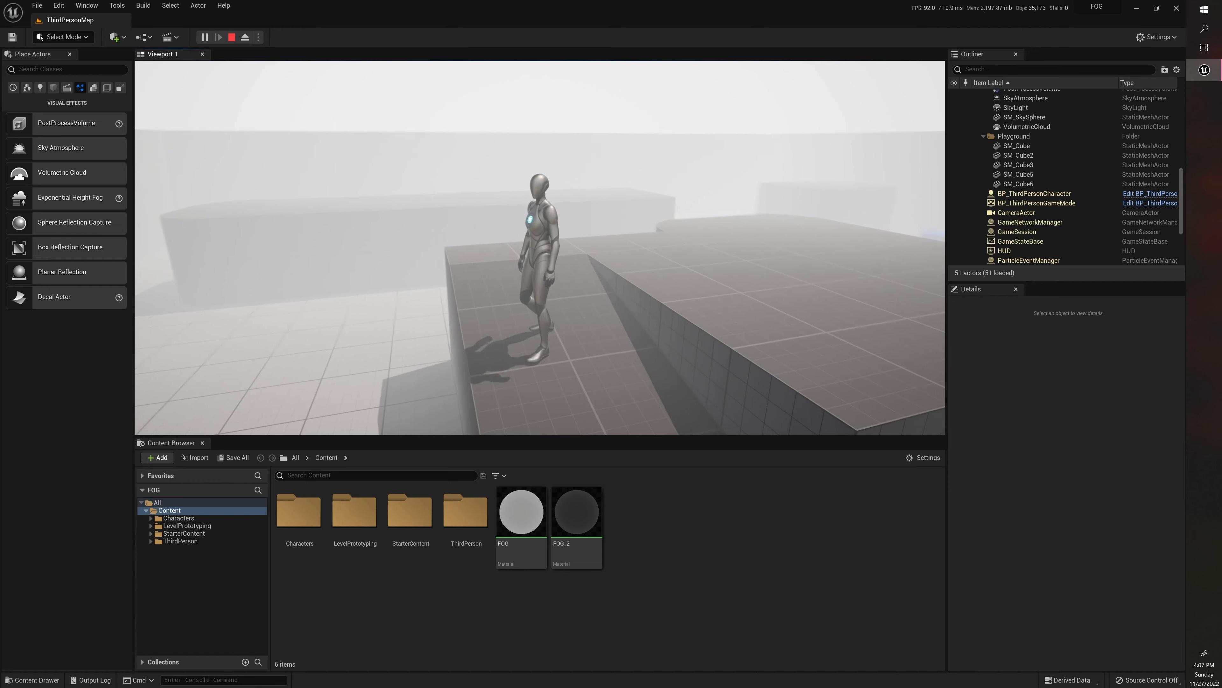
key("Escape")
- Open the FOG_2 material for editing and change the Color_Fog parameter's default colour to bright cyan
left_click(573, 515)
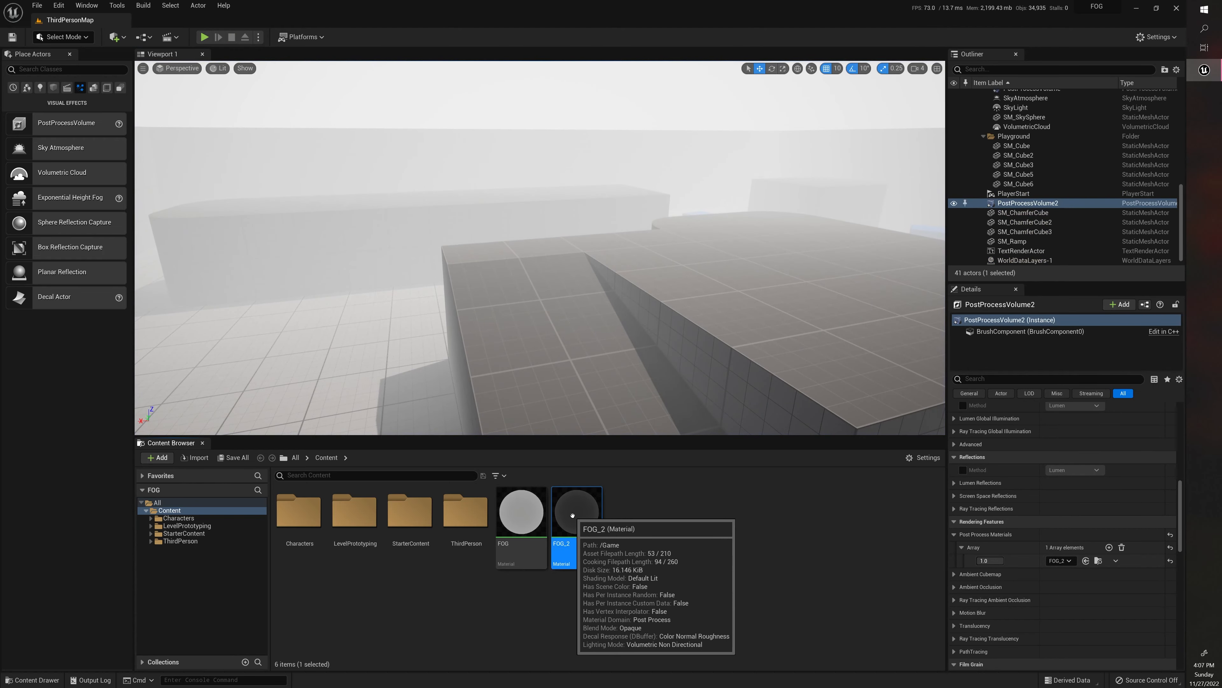
double_click(572, 515)
left_click(498, 250)
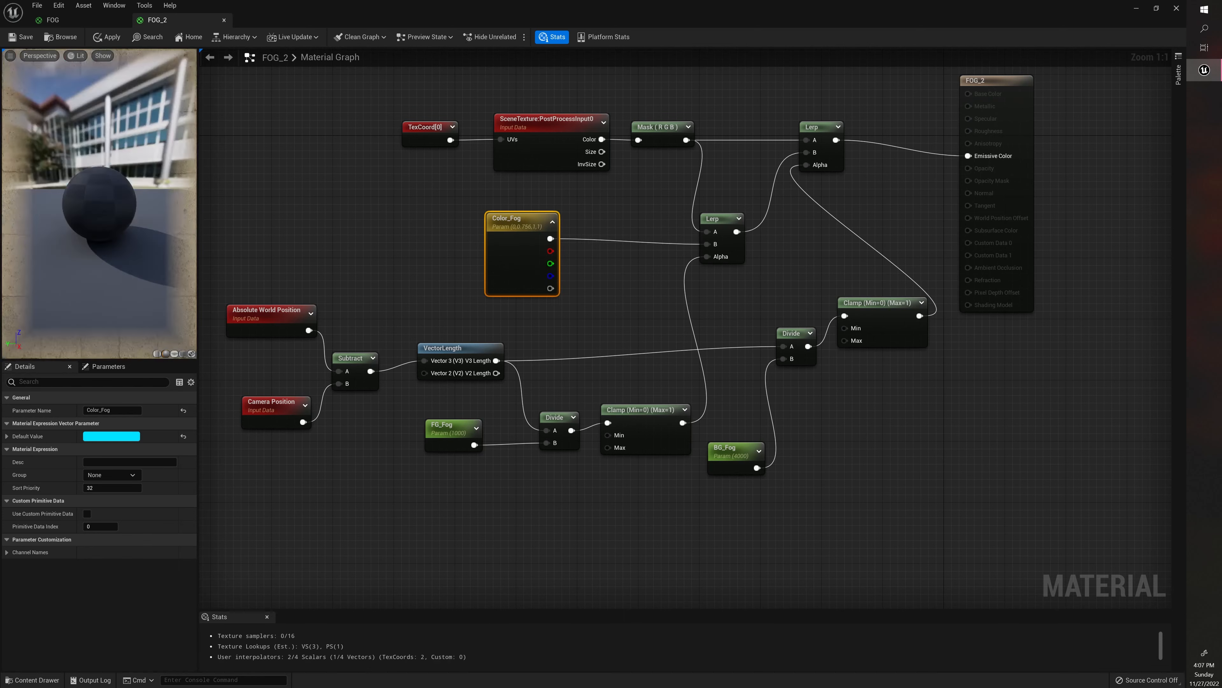
- Set the default value of the FG_Fog parameter to 2000 and that of BG_Fog to 5000
left_click(447, 429)
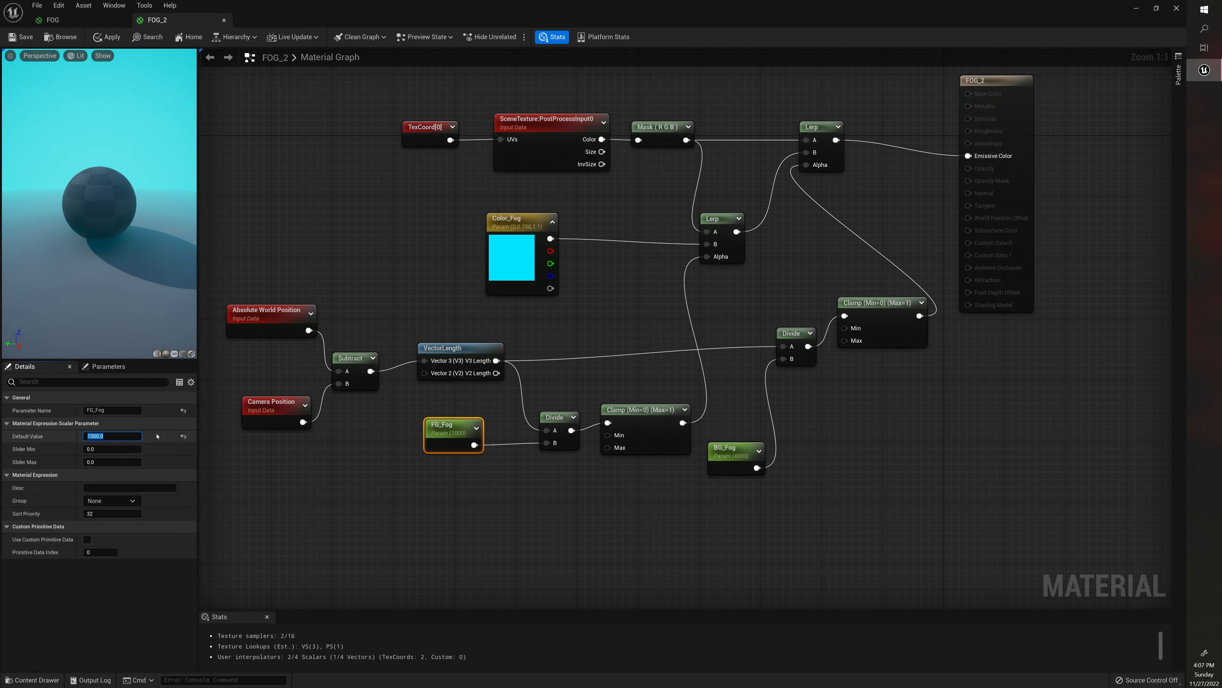
type("2000")
key("Return")
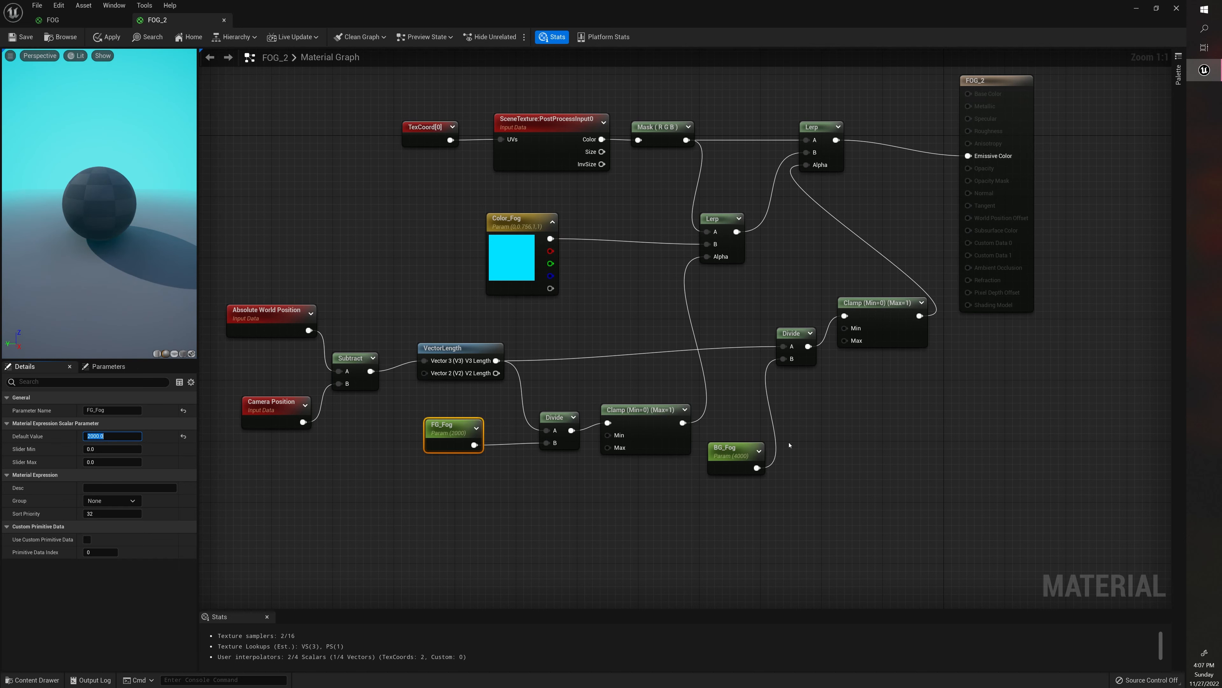
left_click(727, 443)
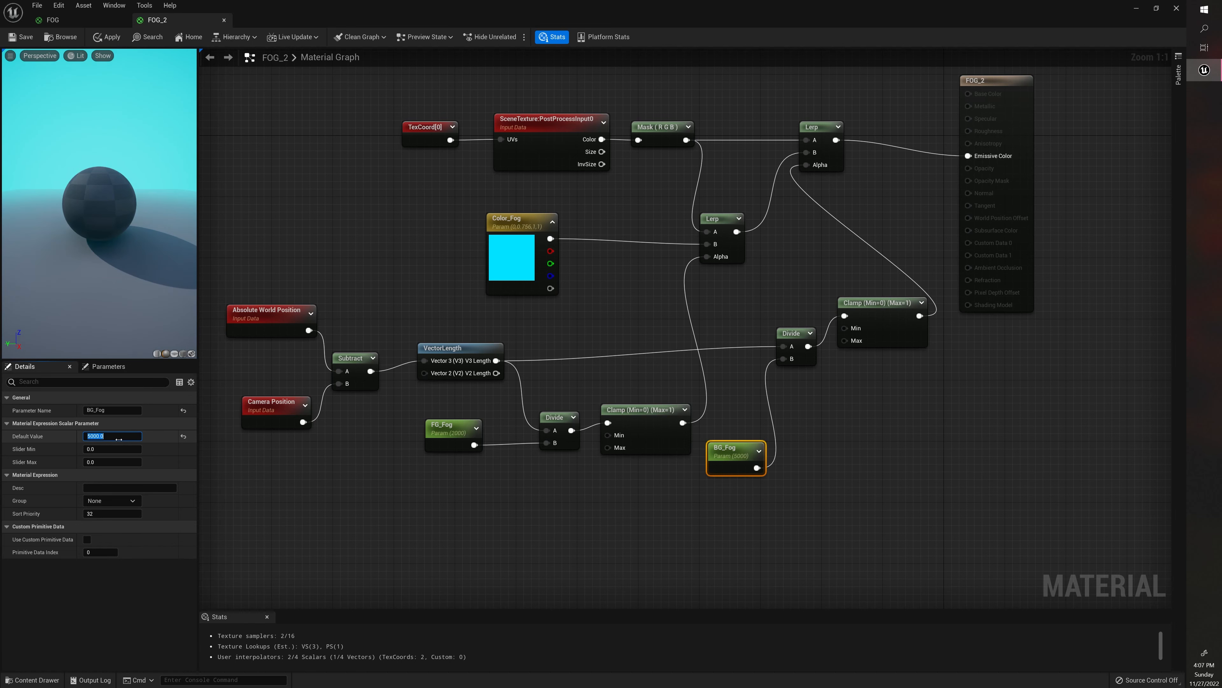
- Apply and save the FOG_2 material changes and return to the ThirdPersonMap level
left_click(108, 37)
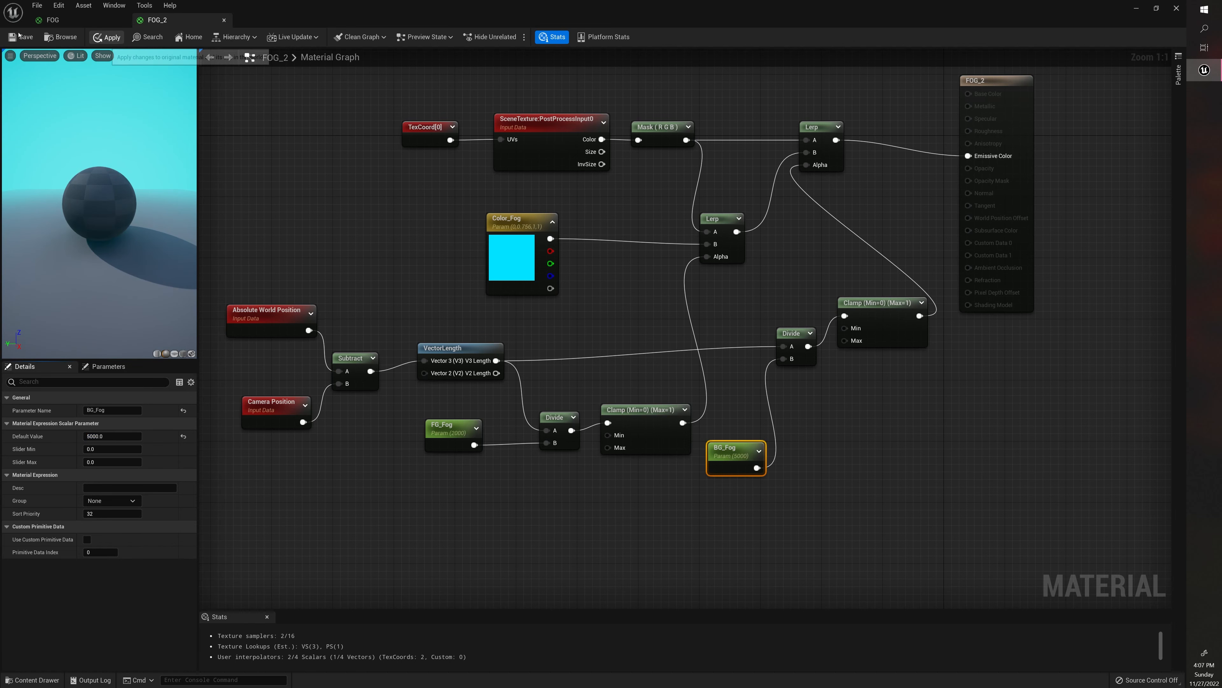
left_click(21, 37)
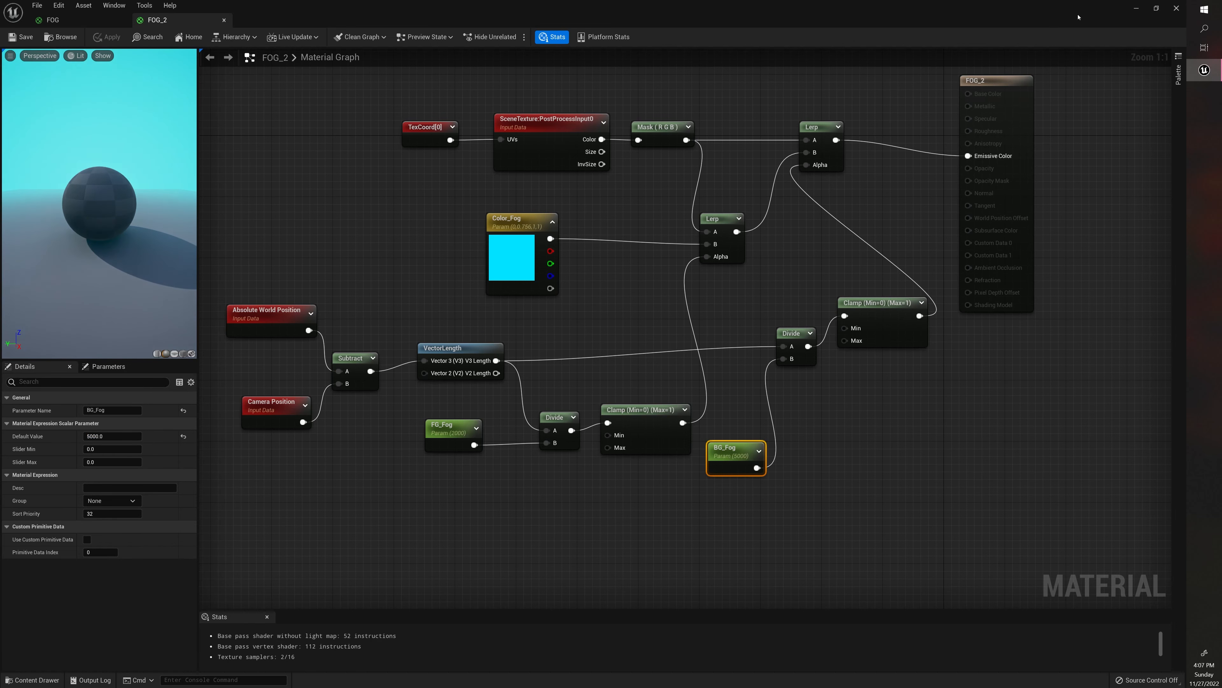
left_click(1136, 9)
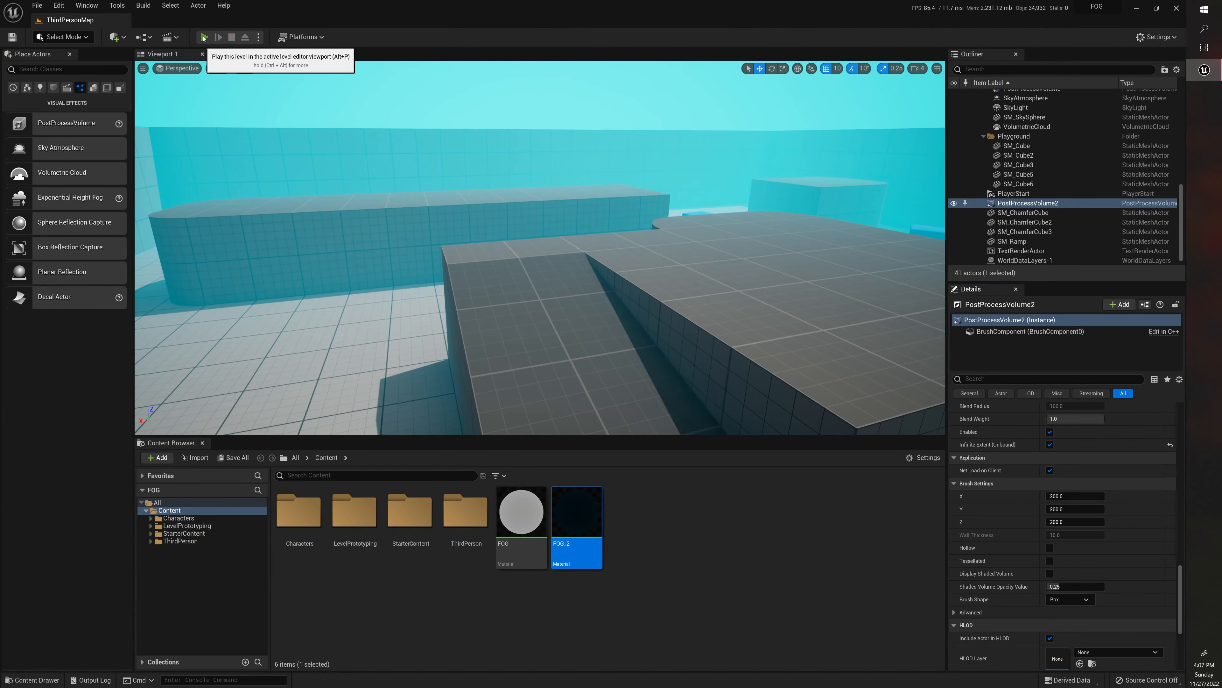
- Play the level again, running and jumping over the playground's blocks to examine the cyan fog at near and far distances, and end the play session
left_click(204, 37)
key("w")
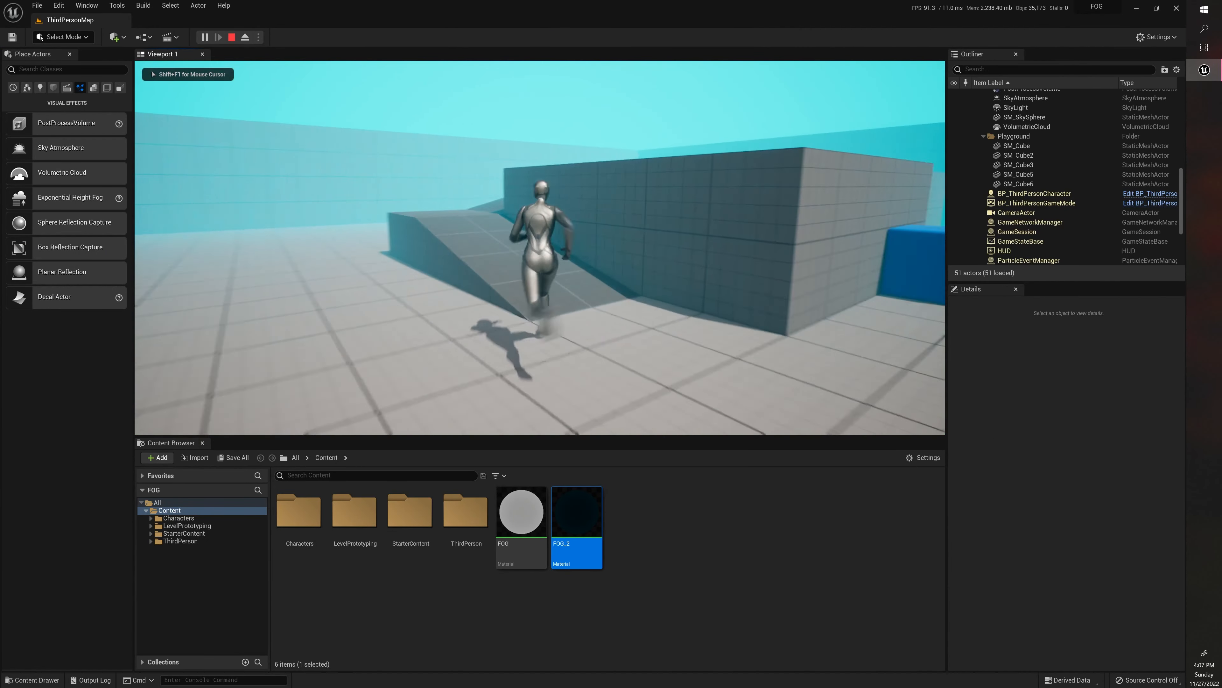
key("space")
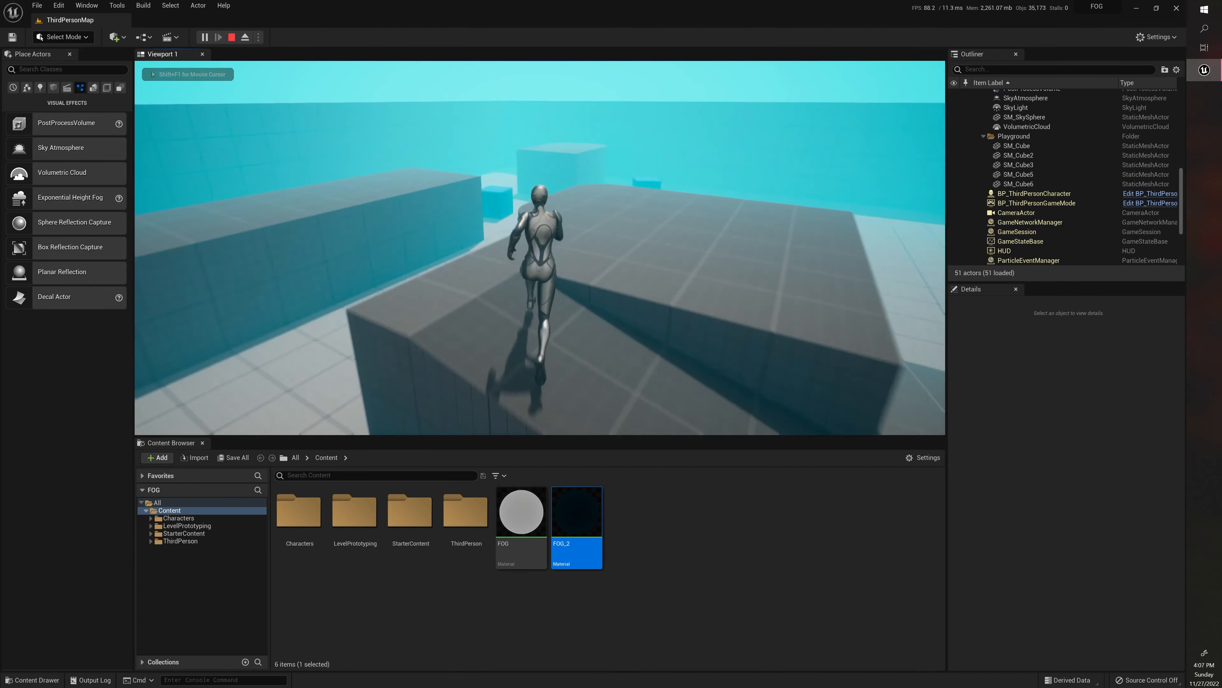
key("space")
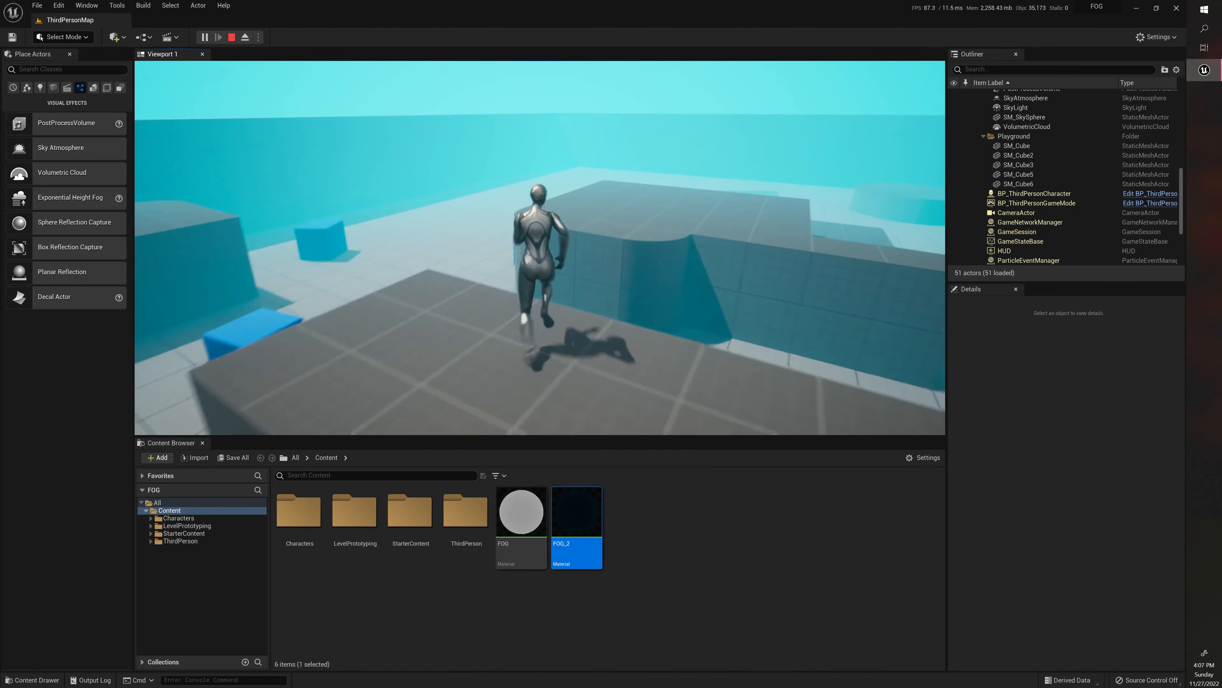
key("space")
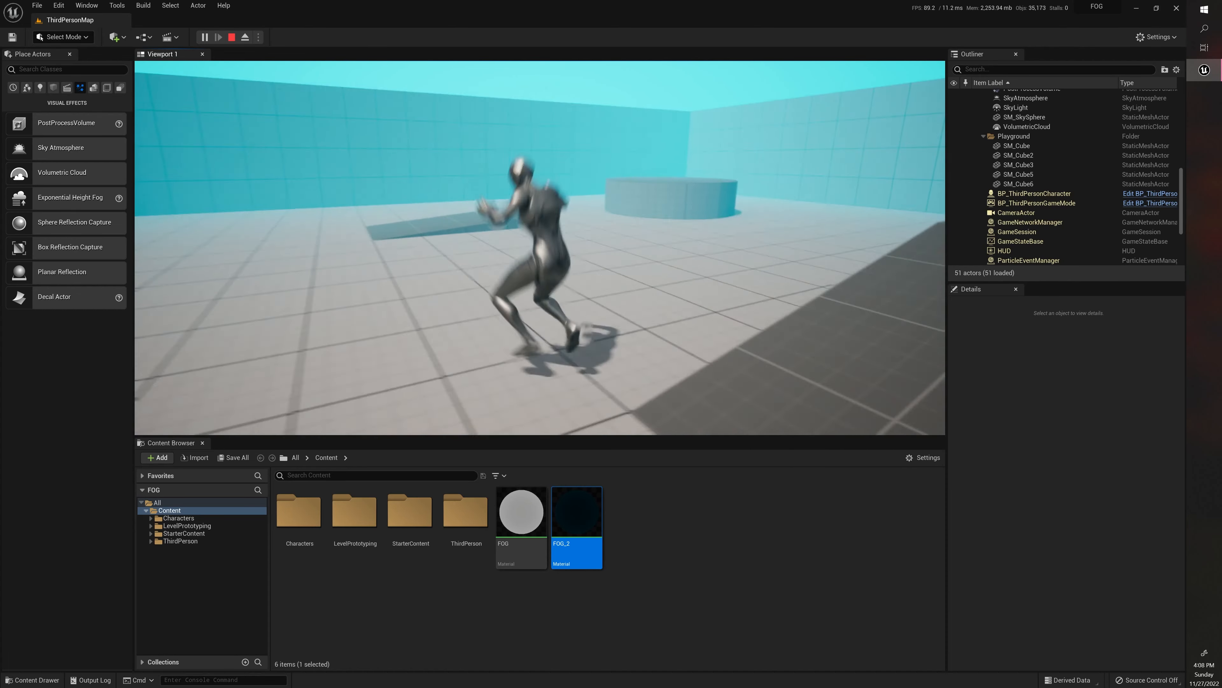
key("space")
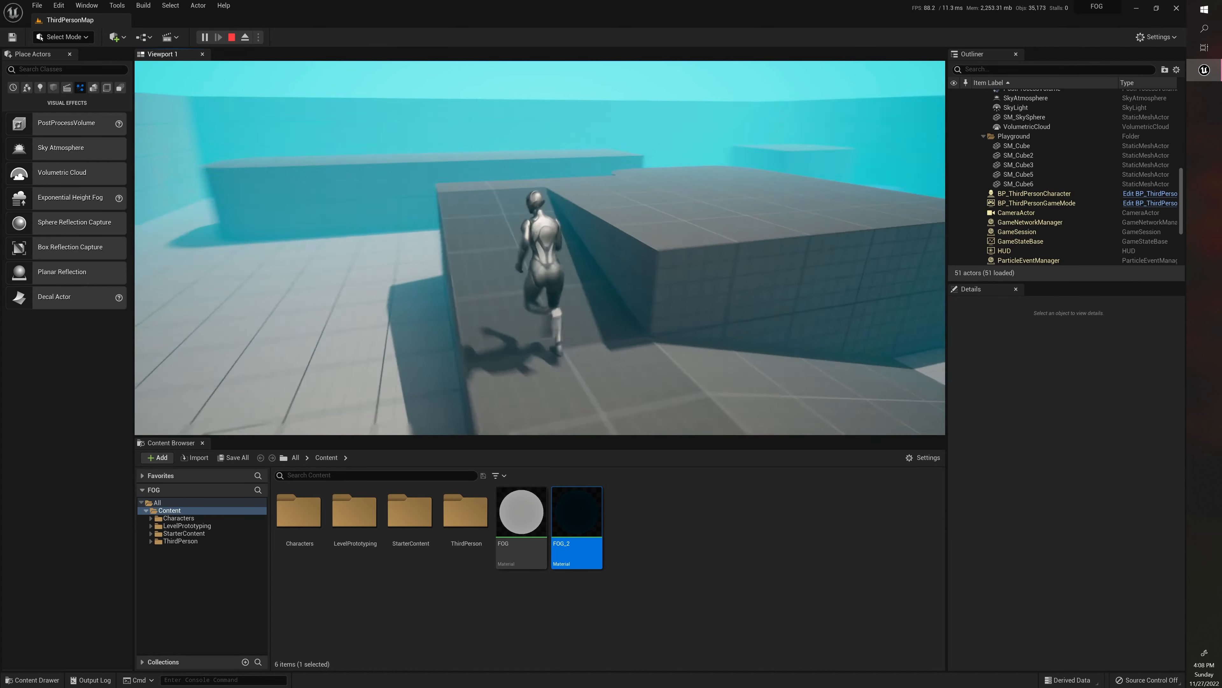
key("space")
key("space")
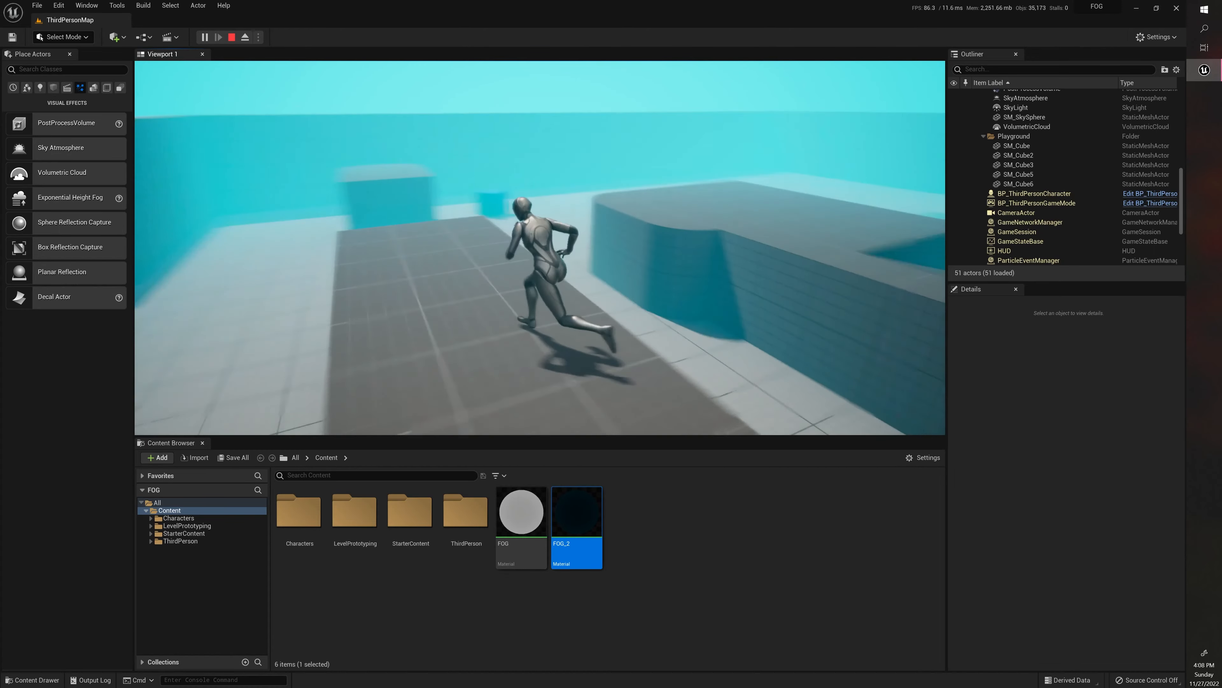
key("space")
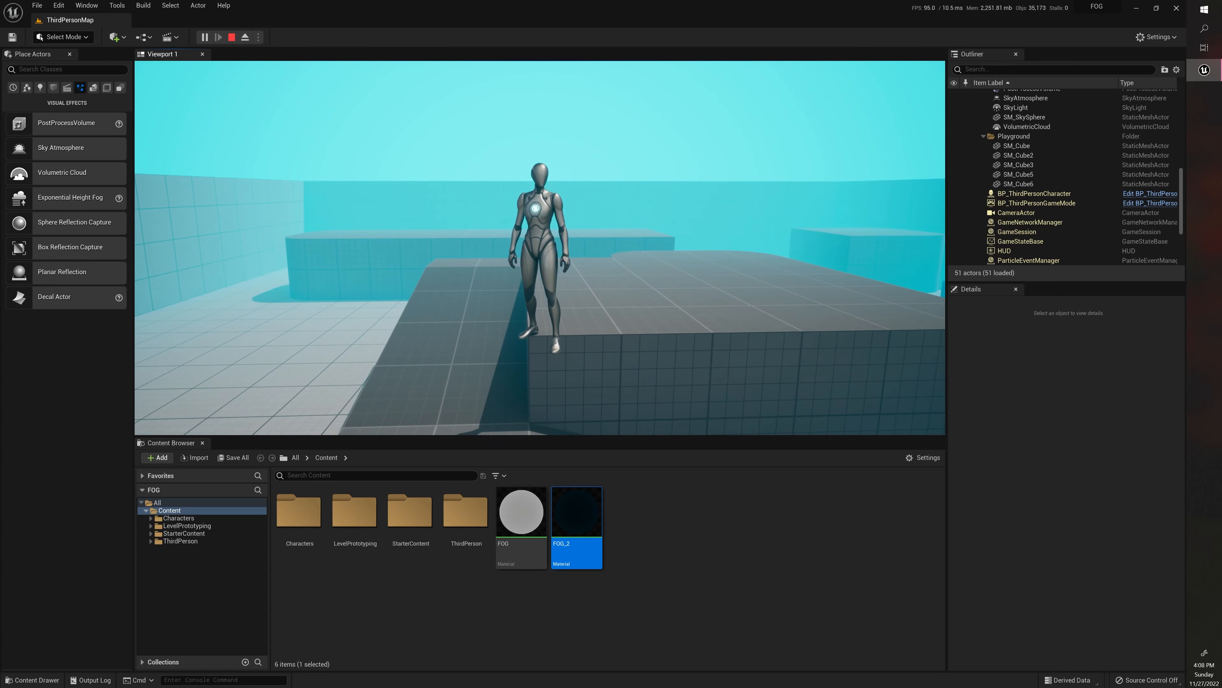
key("space")
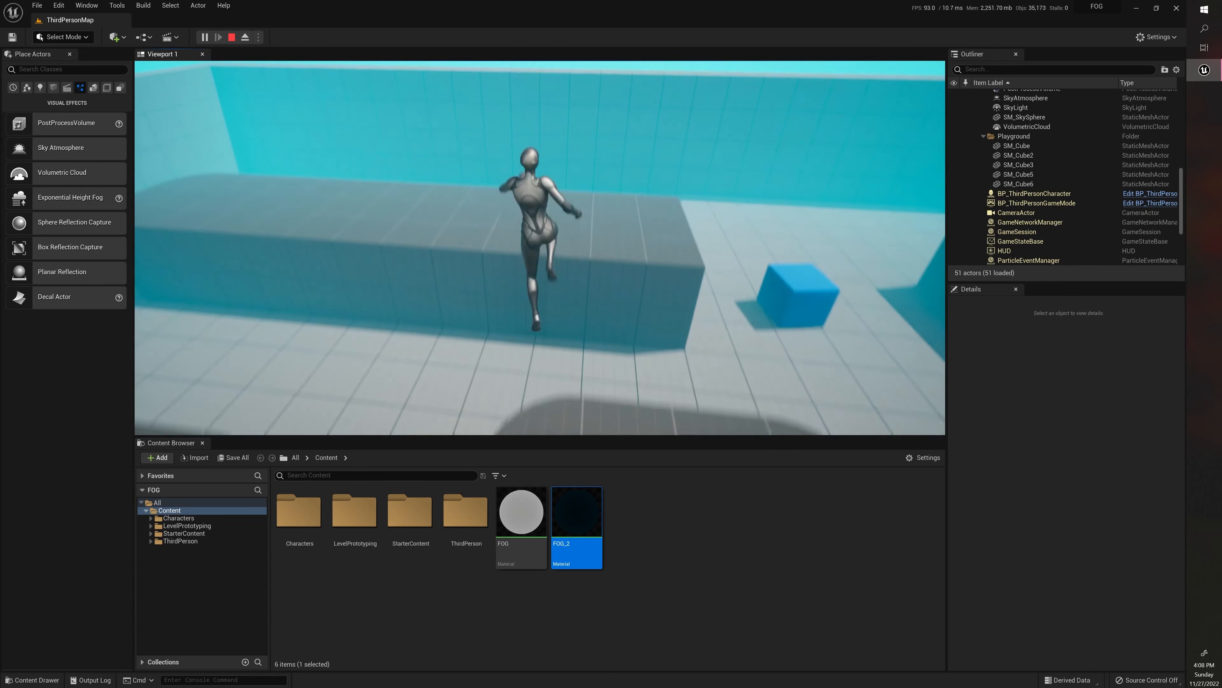
key("w")
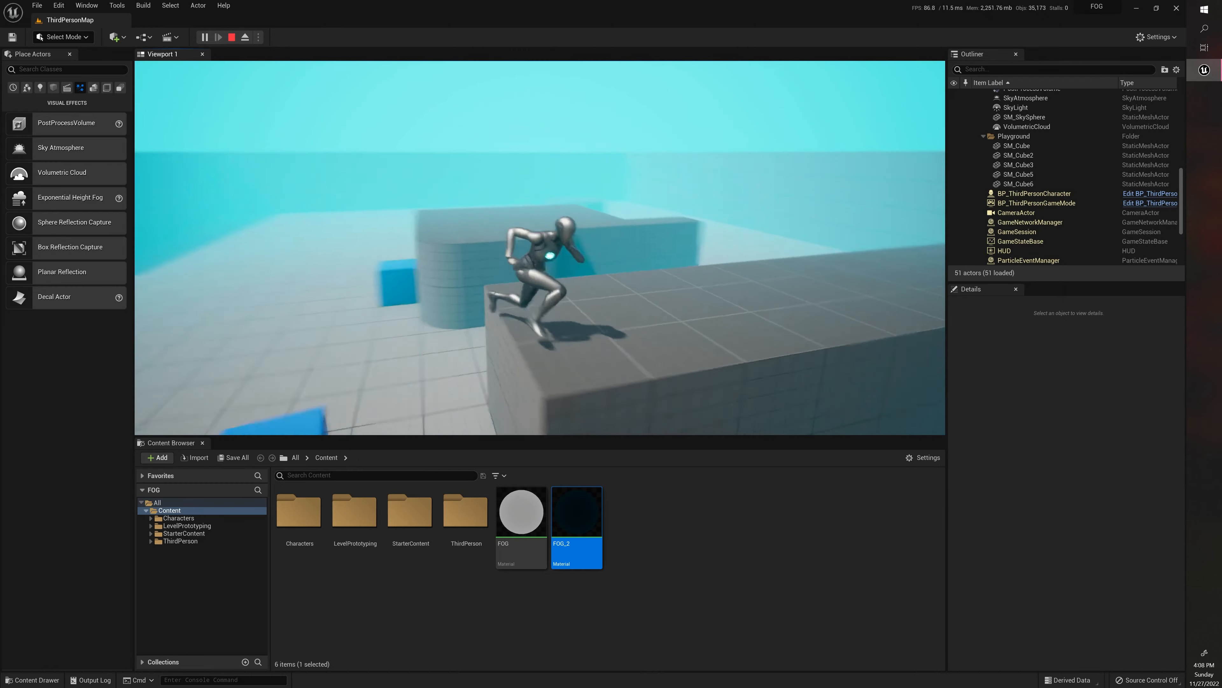
key("w")
key("space")
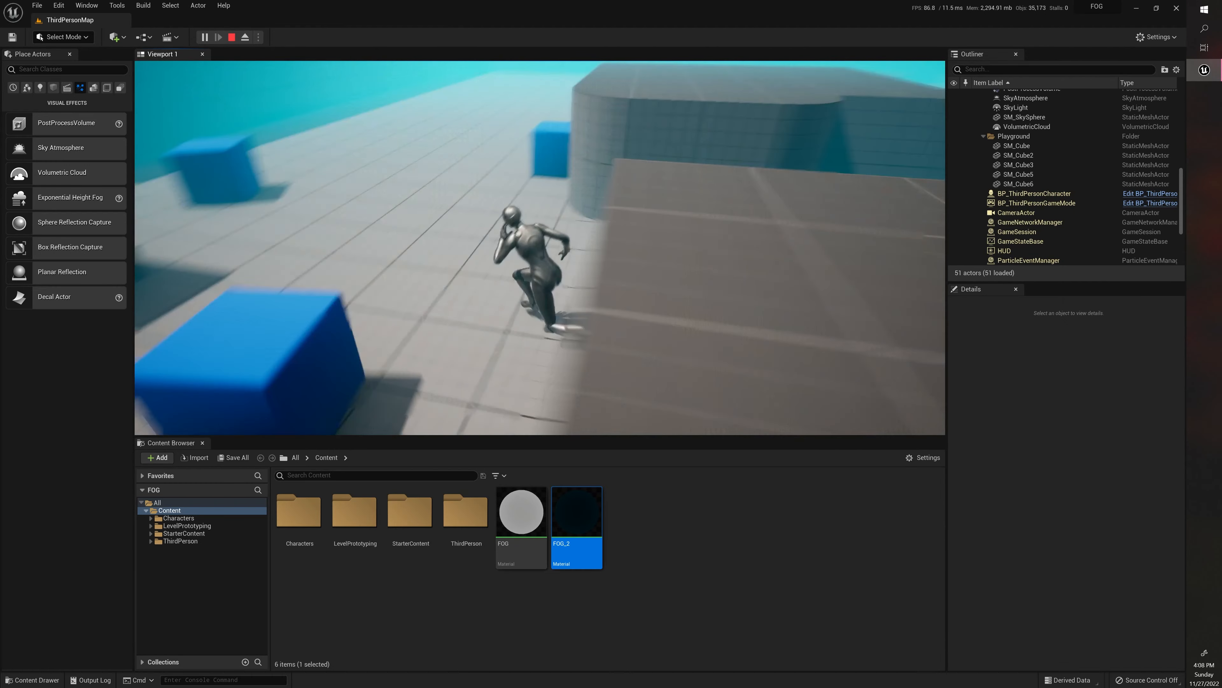
key("space")
key("space")
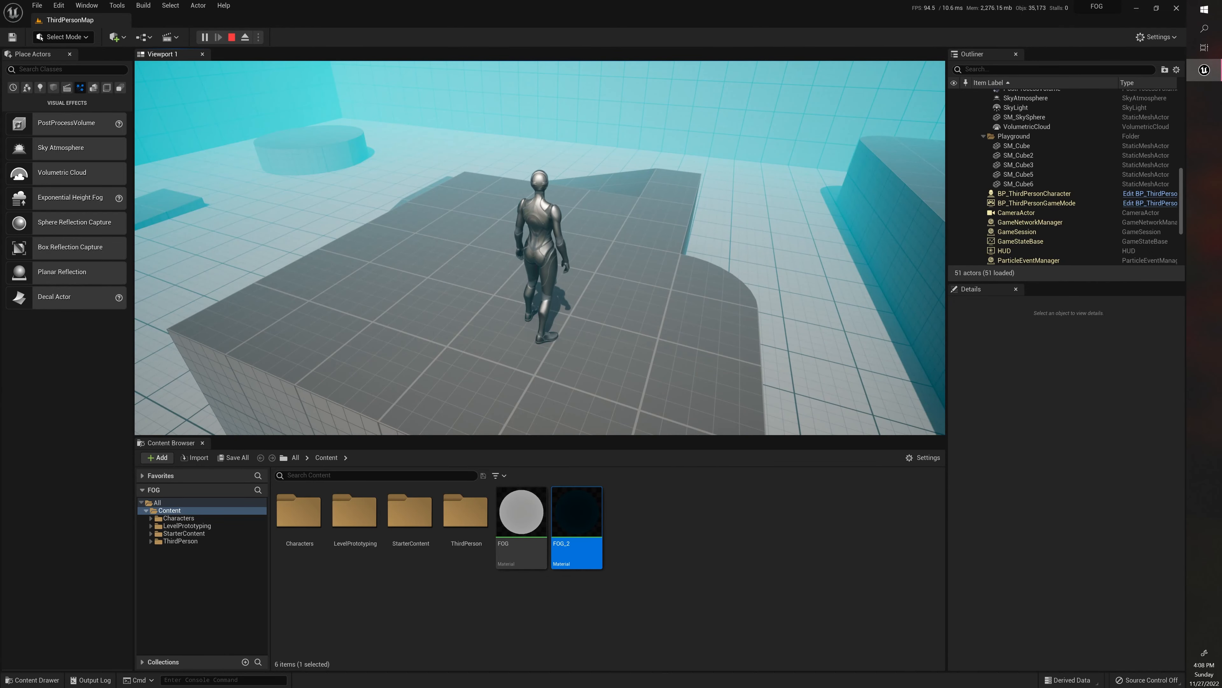
key("w")
key("space")
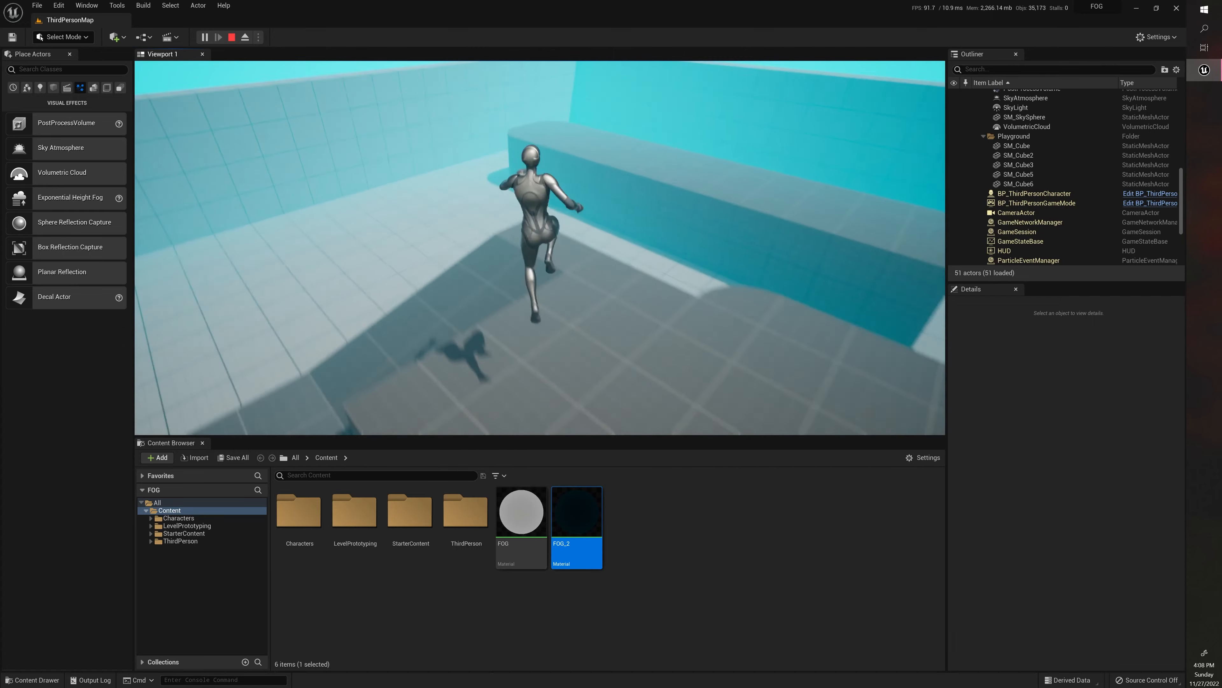
key("space")
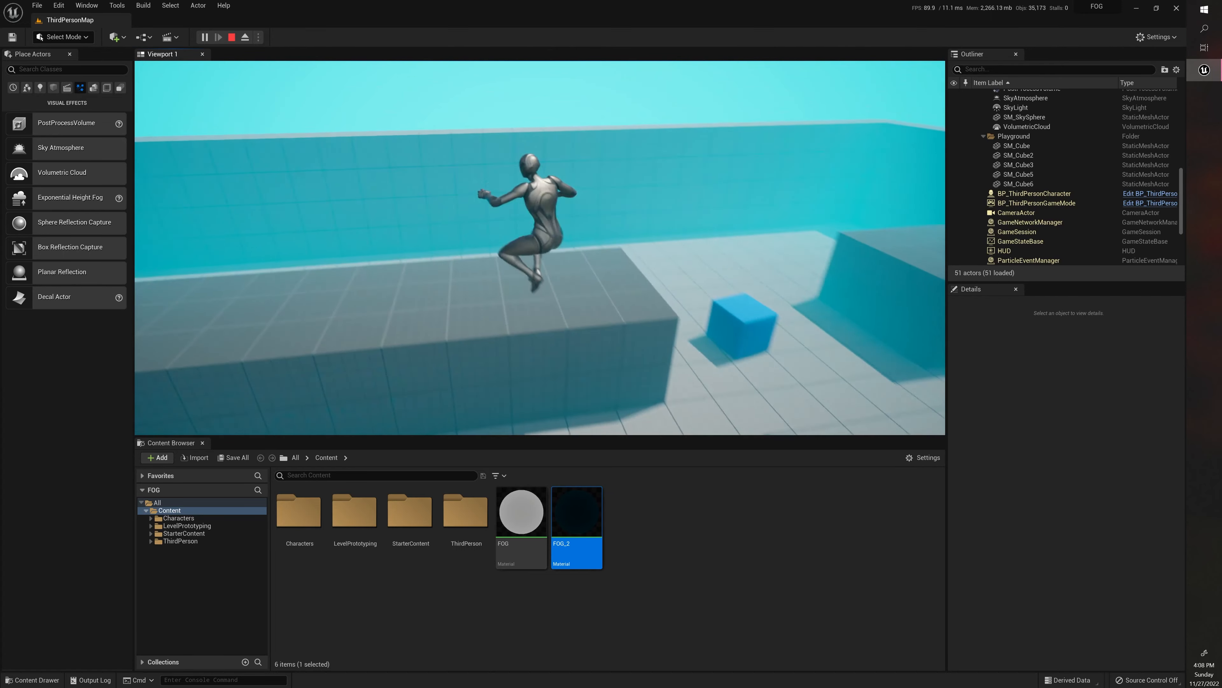
key("w")
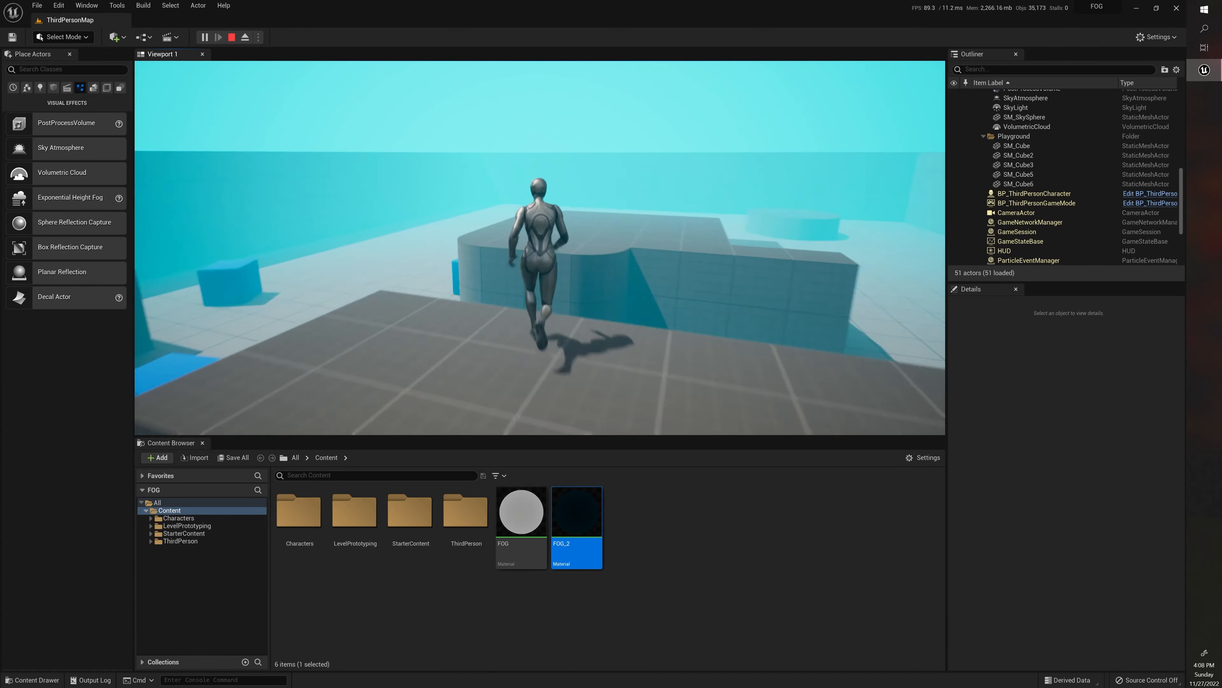
key("s")
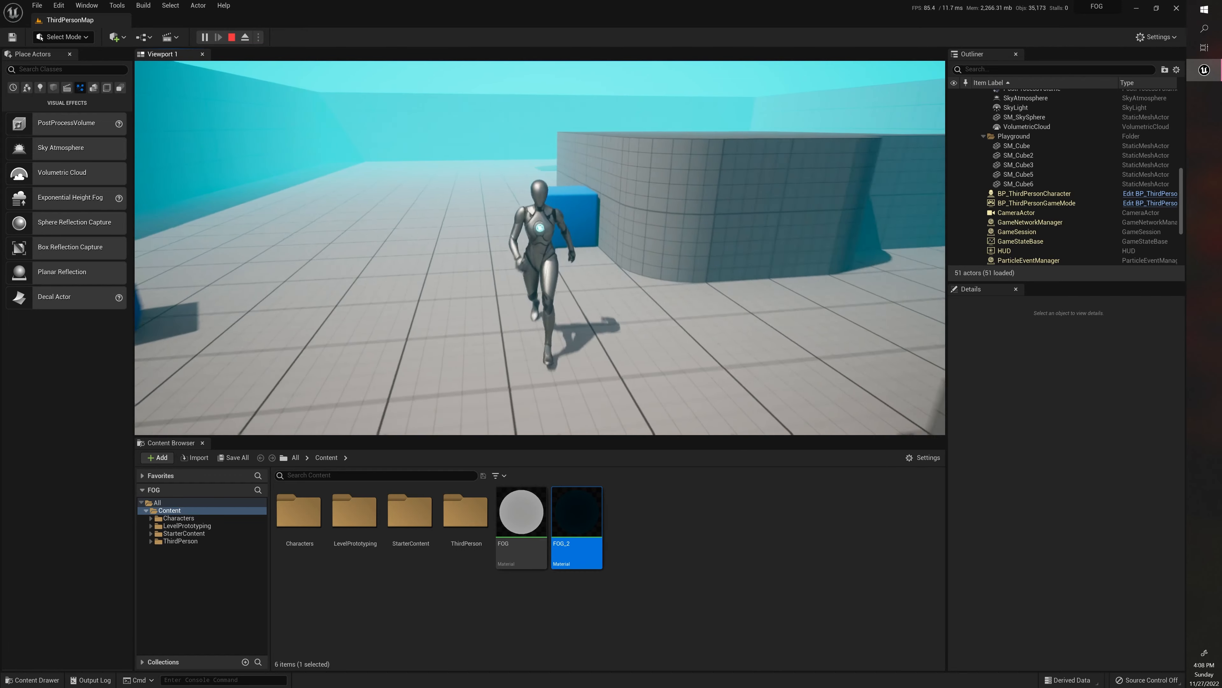
key("space")
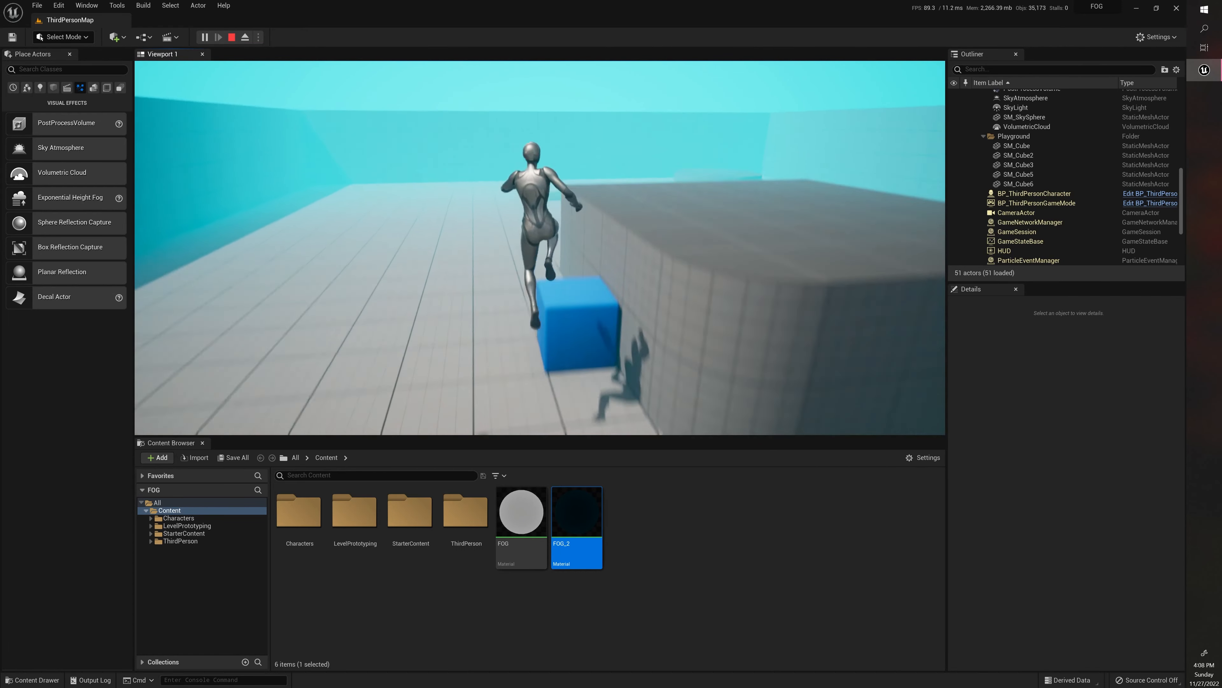
key("space")
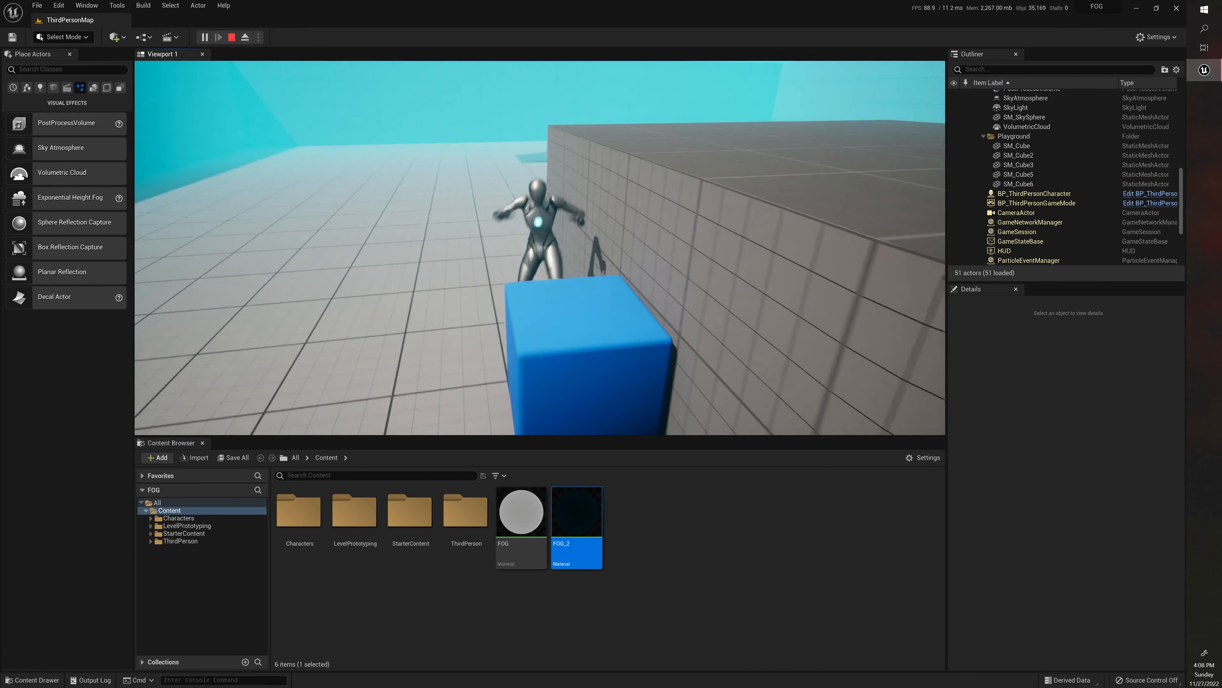
key("Escape")
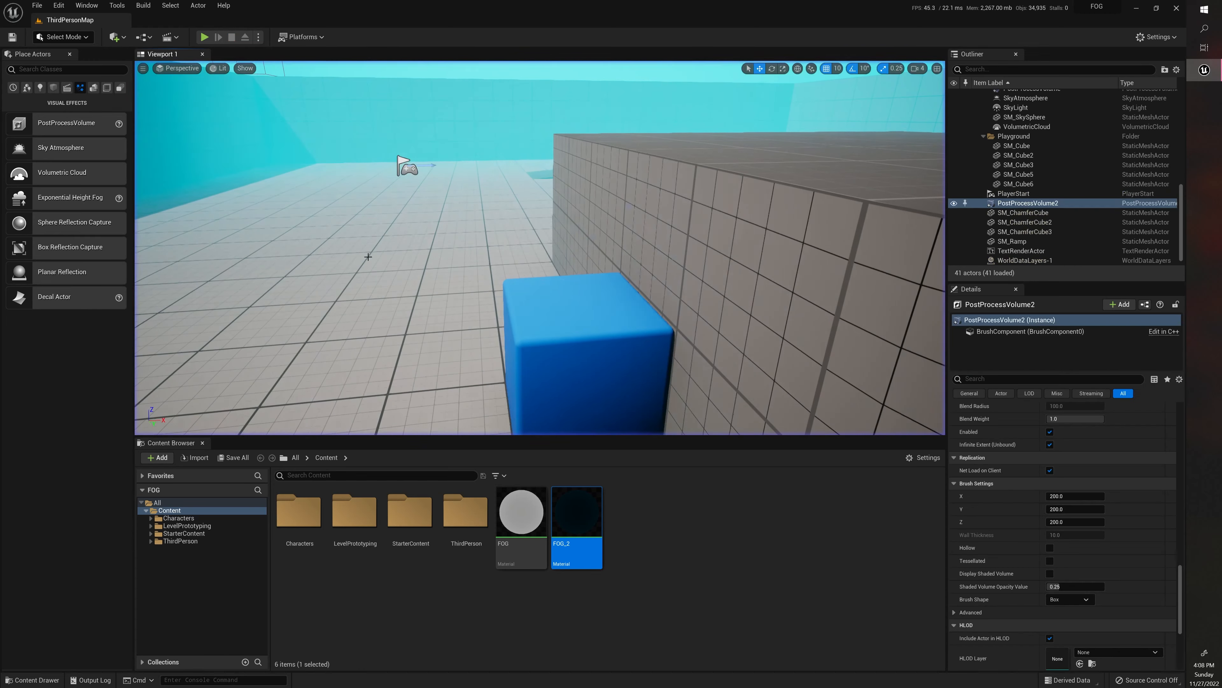